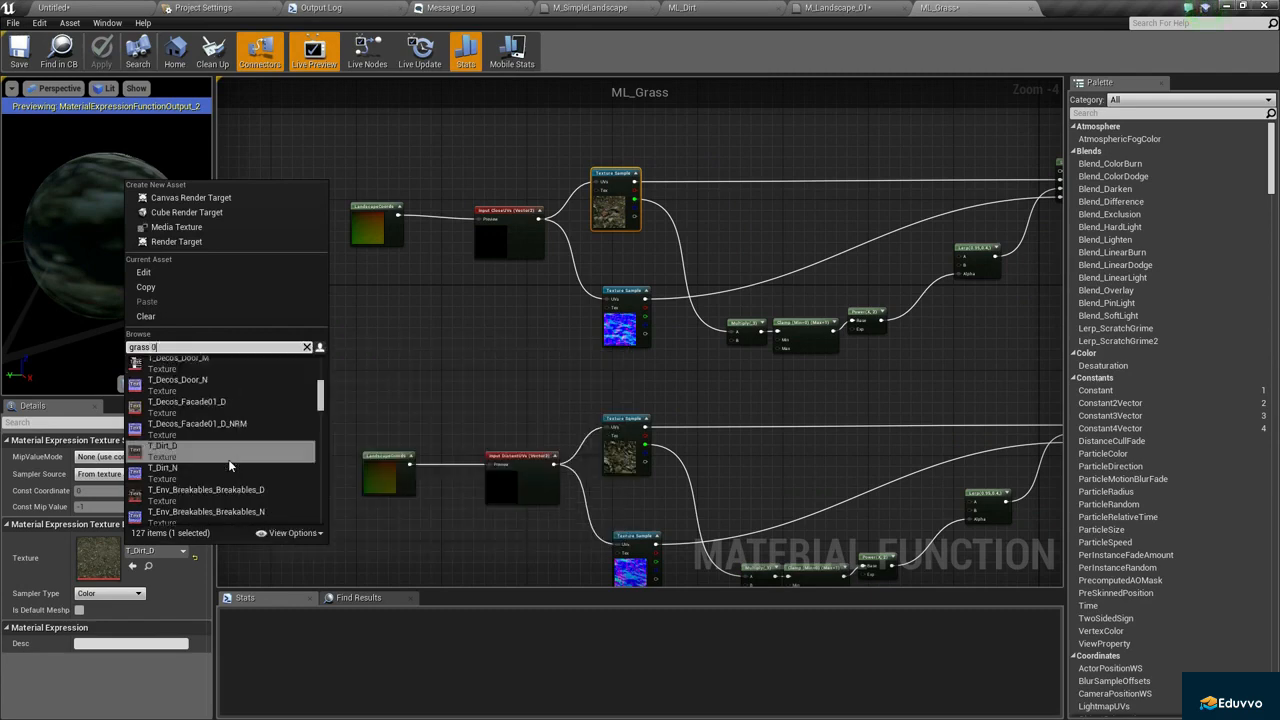
Assign the T_Grass02_D texture to the close layer's color texture sample.
type("d")
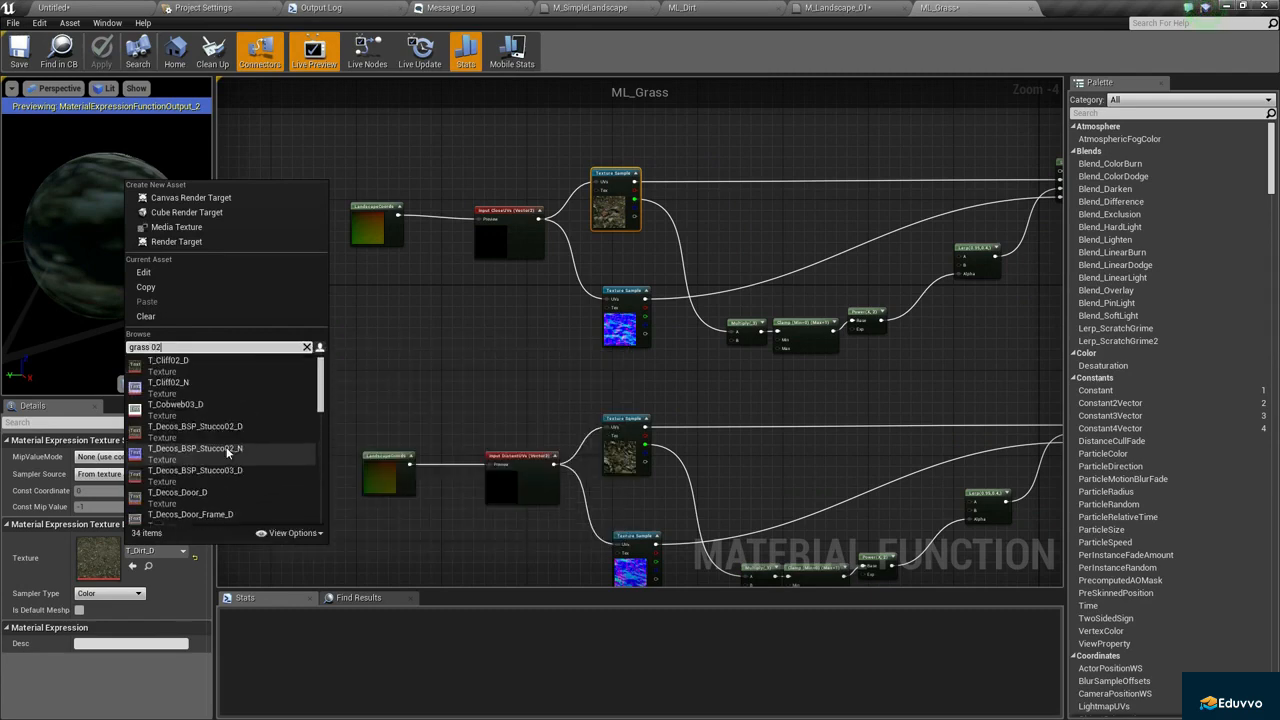
scroll(229, 424, "down", 5)
scroll(226, 439, "up", 3)
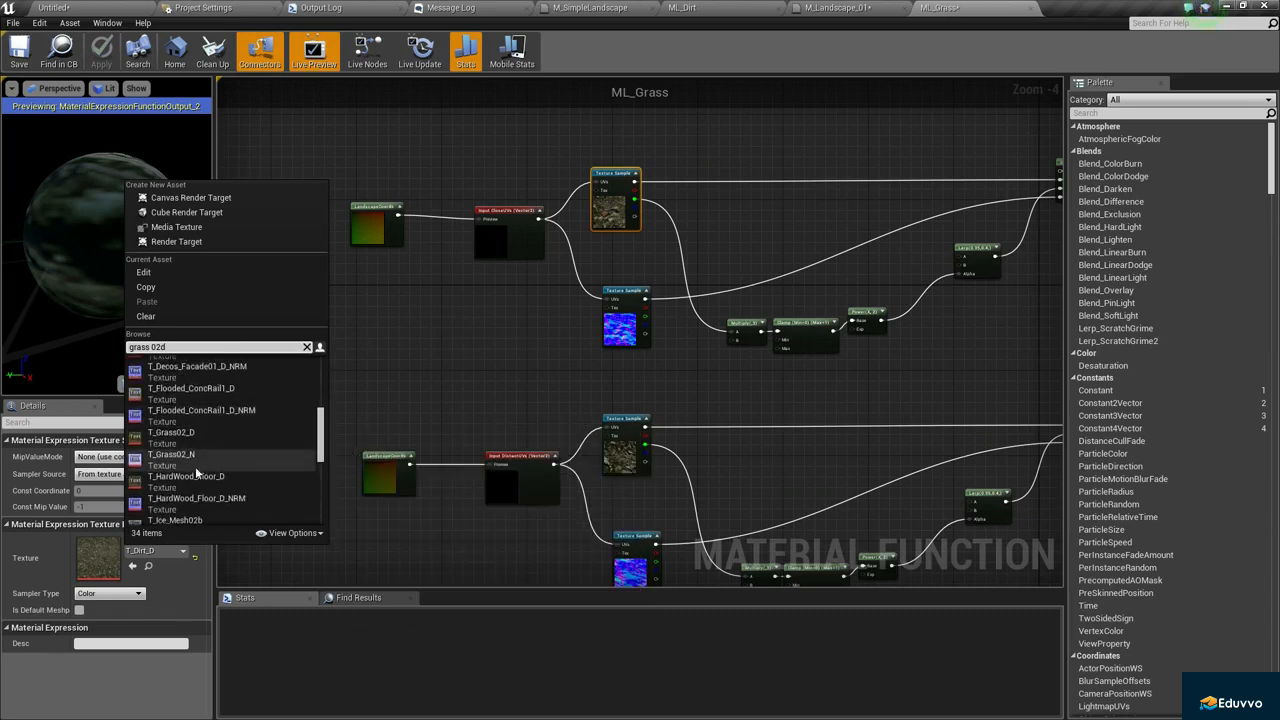
mouse_move(190, 435)
left_click(210, 434)
Assign the T_Grass02_N texture to the close layer's normal texture sample.
left_click(514, 240)
right_click_drag(514, 240, 429, 242)
left_click(538, 331)
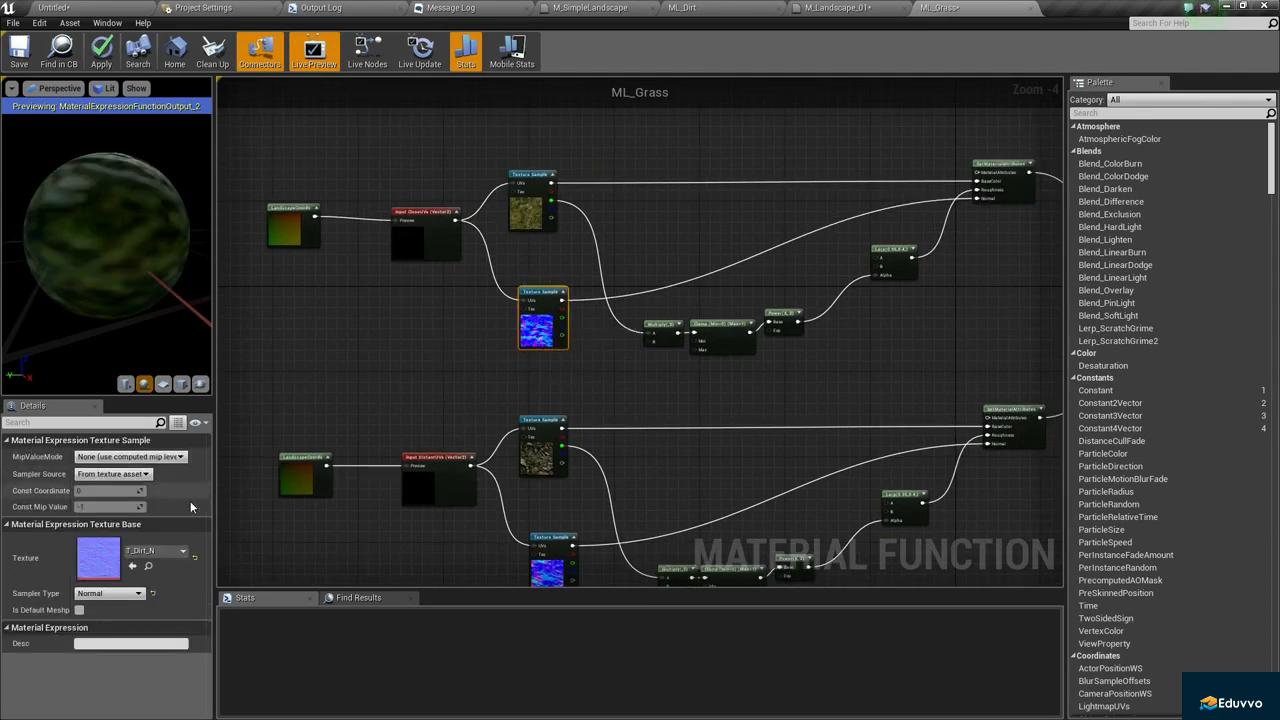
left_click(163, 551)
type("t_grass02")
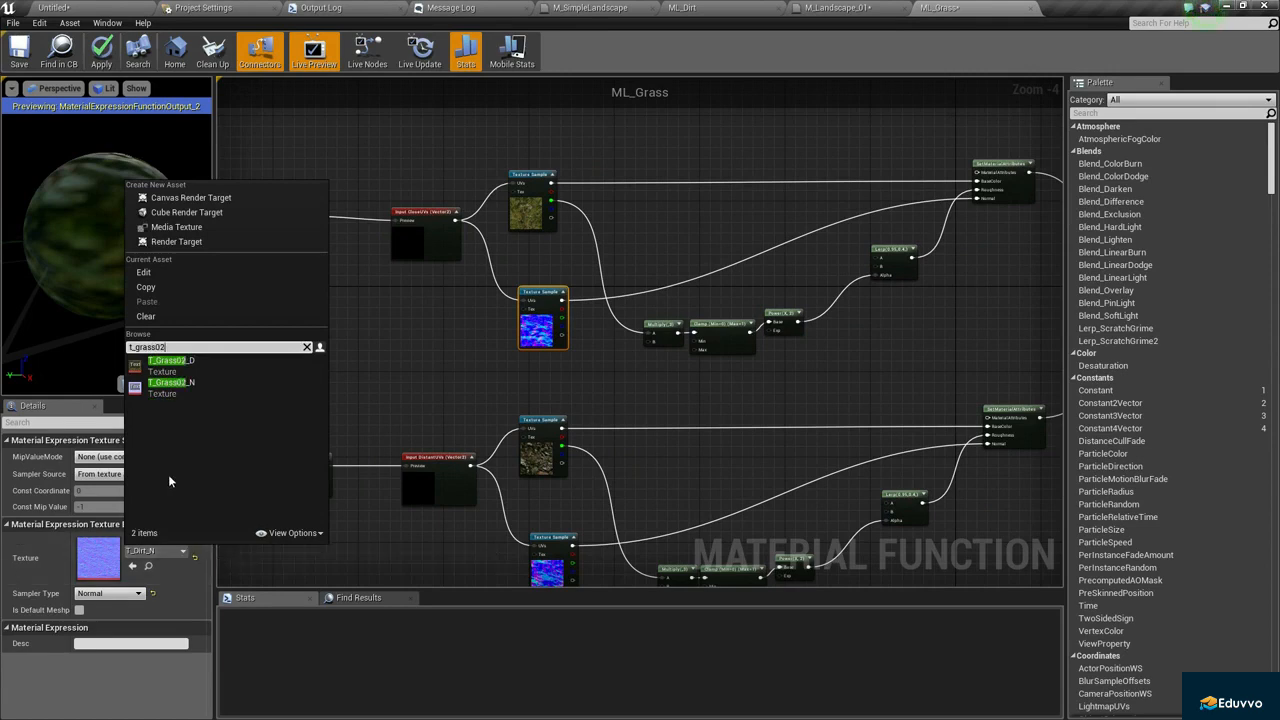
left_click(171, 427)
Assign the T_Grass02_N texture to the distant layer's normal texture sample.
right_click_drag(525, 358, 445, 353)
left_click(444, 277)
left_click_drag(507, 150, 405, 295)
right_click_drag(463, 305, 473, 250)
left_click(473, 250)
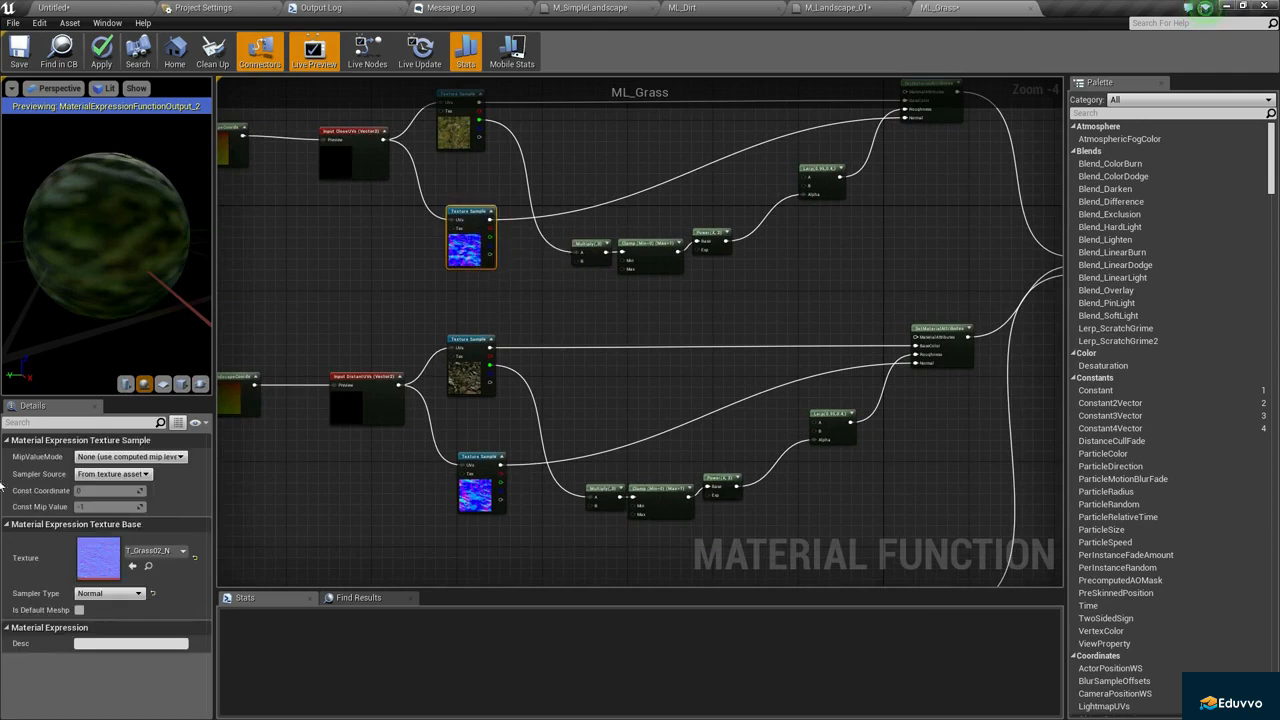
left_click(150, 551)
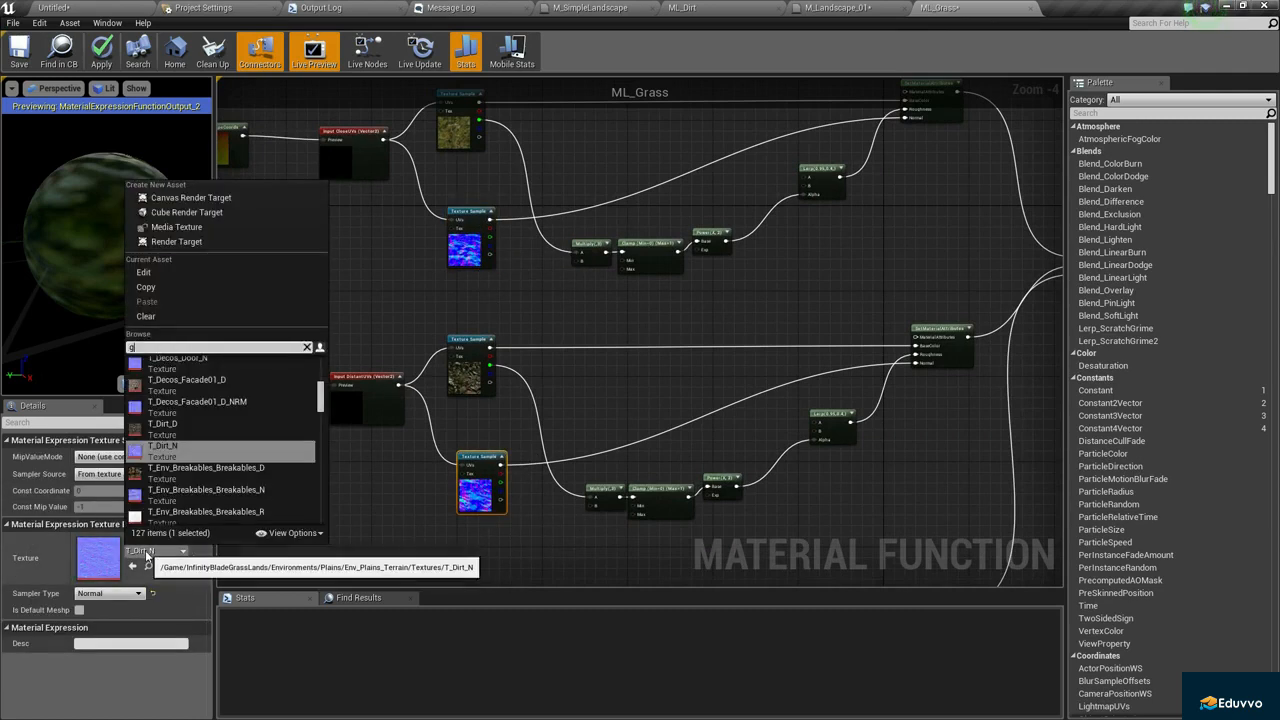
type("grass_n")
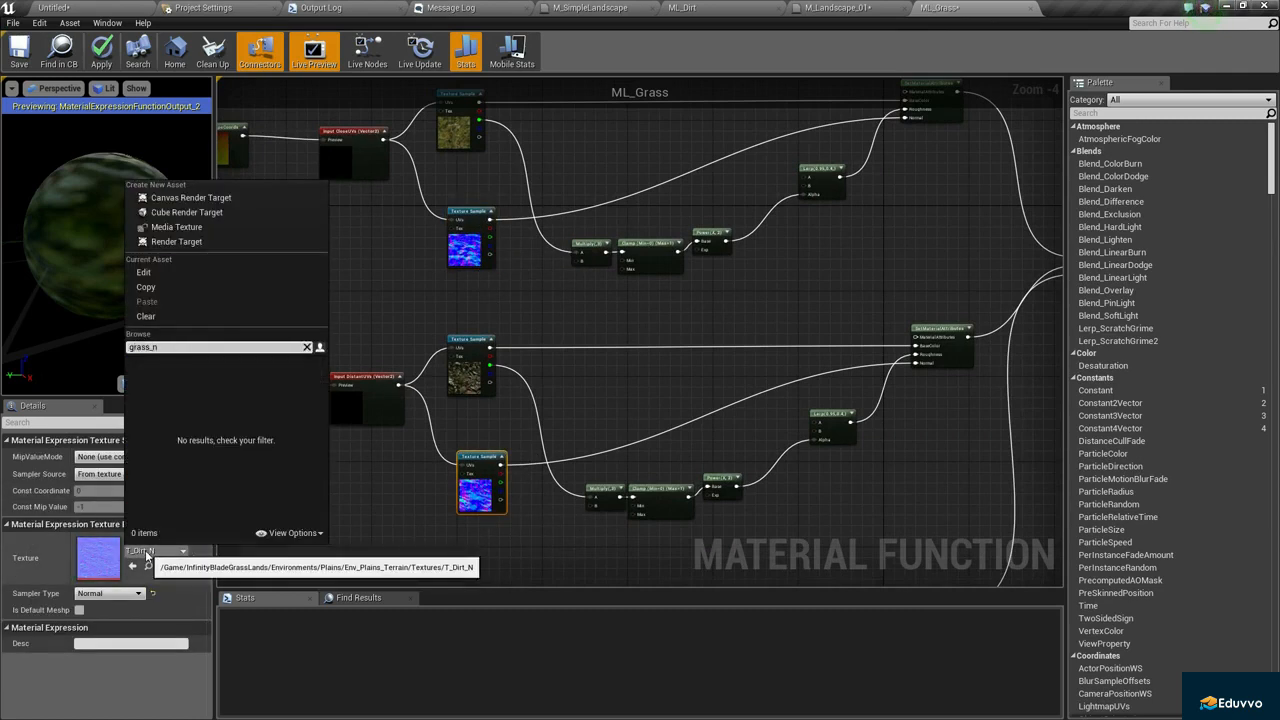
key("BackSpace")
key("BackSpace")
type("02")
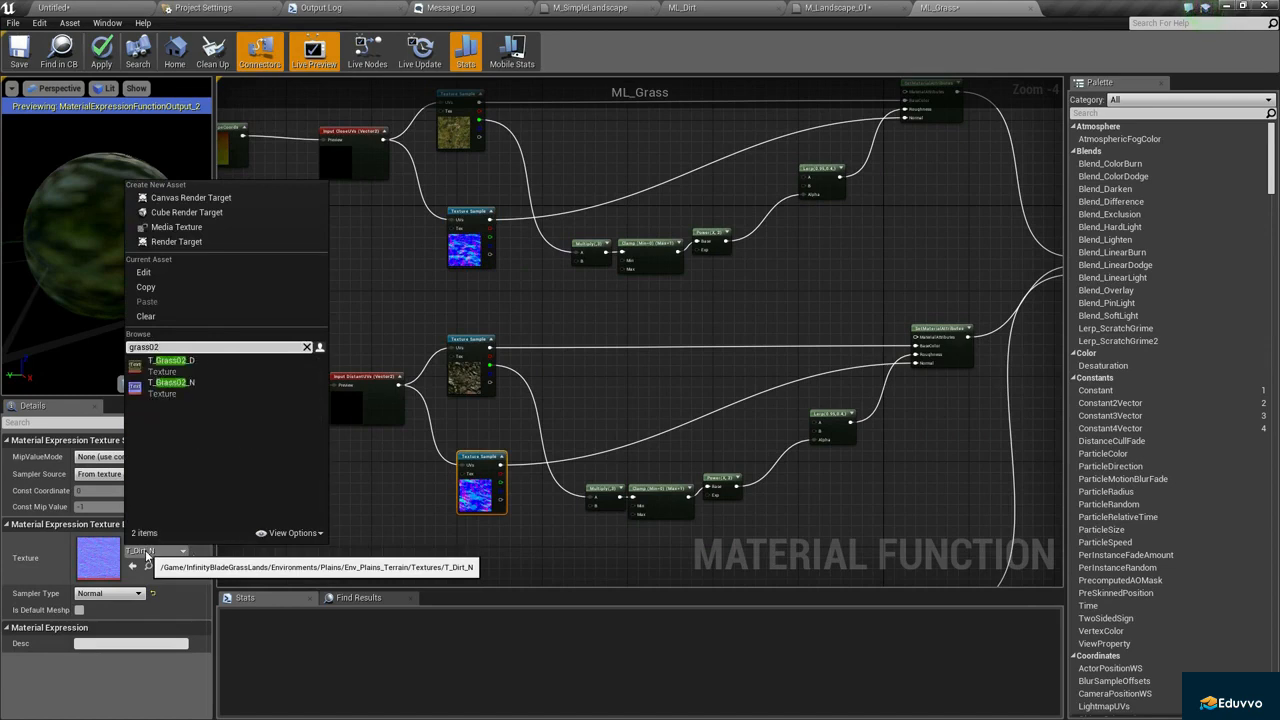
left_click(192, 386)
Assign the T_Grass02_D texture to the distant layer's color texture sample.
left_click(468, 380)
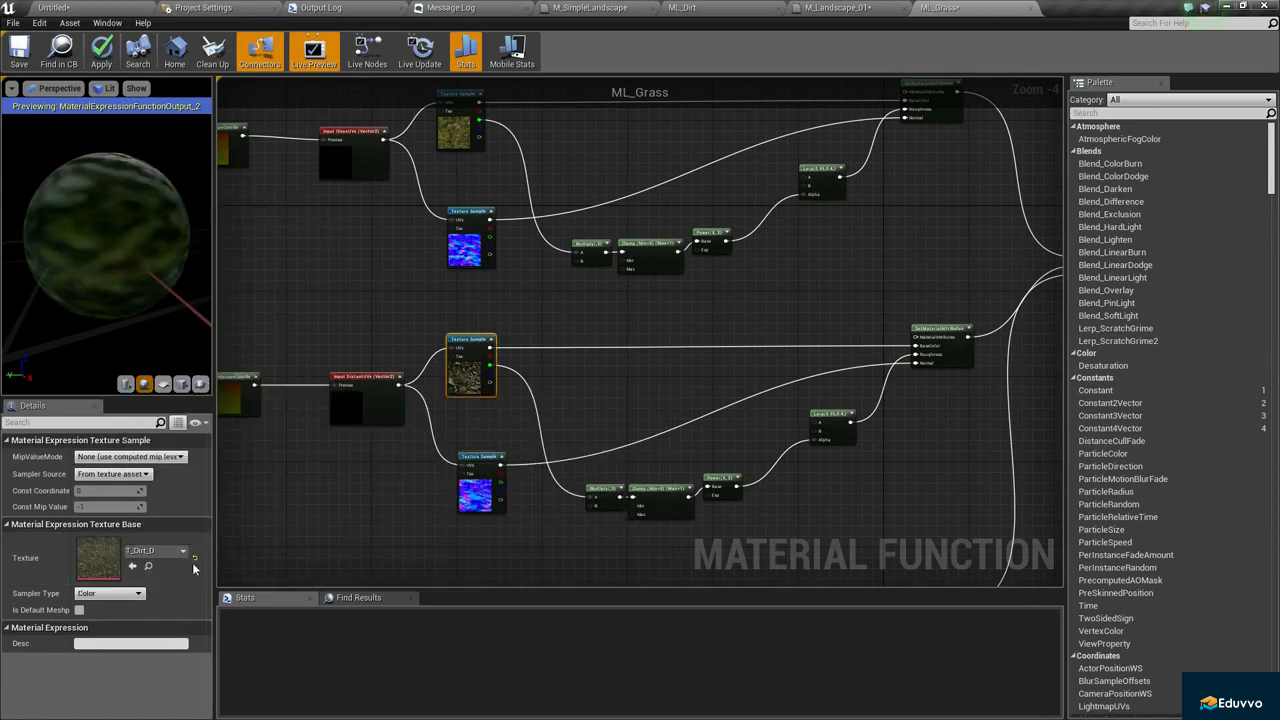
left_click(150, 551)
type("grass02")
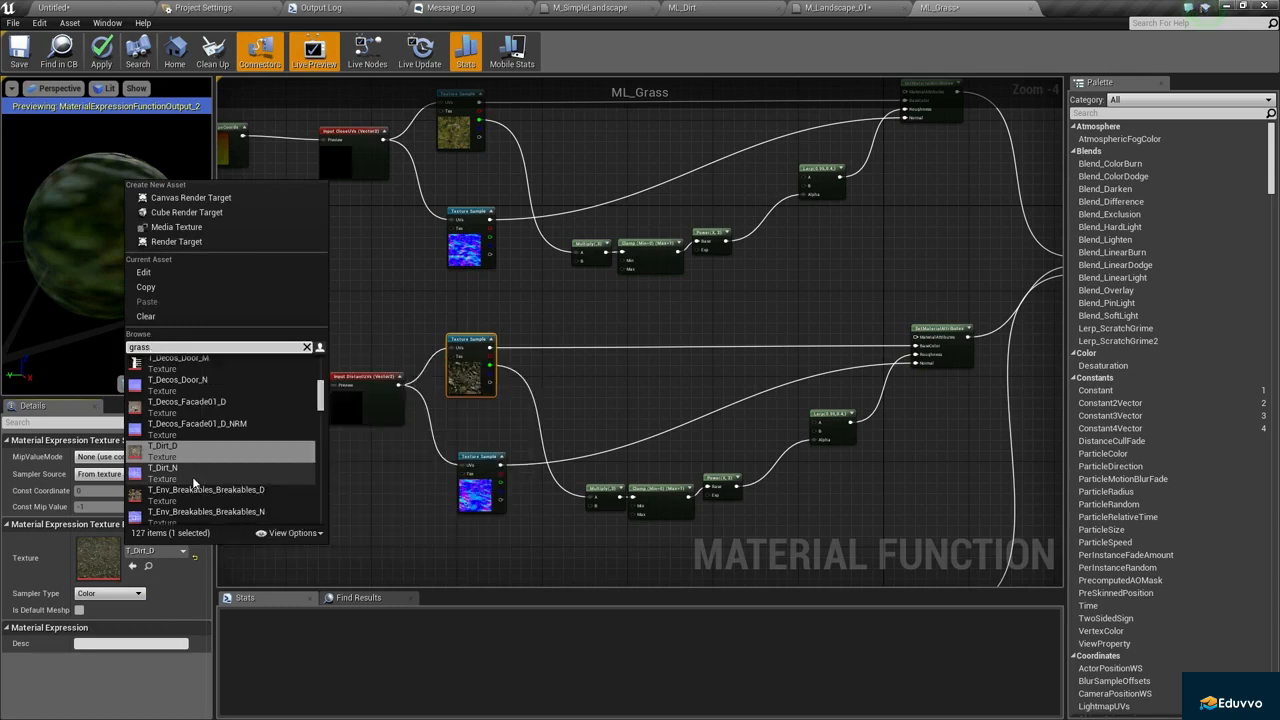
left_click(170, 362)
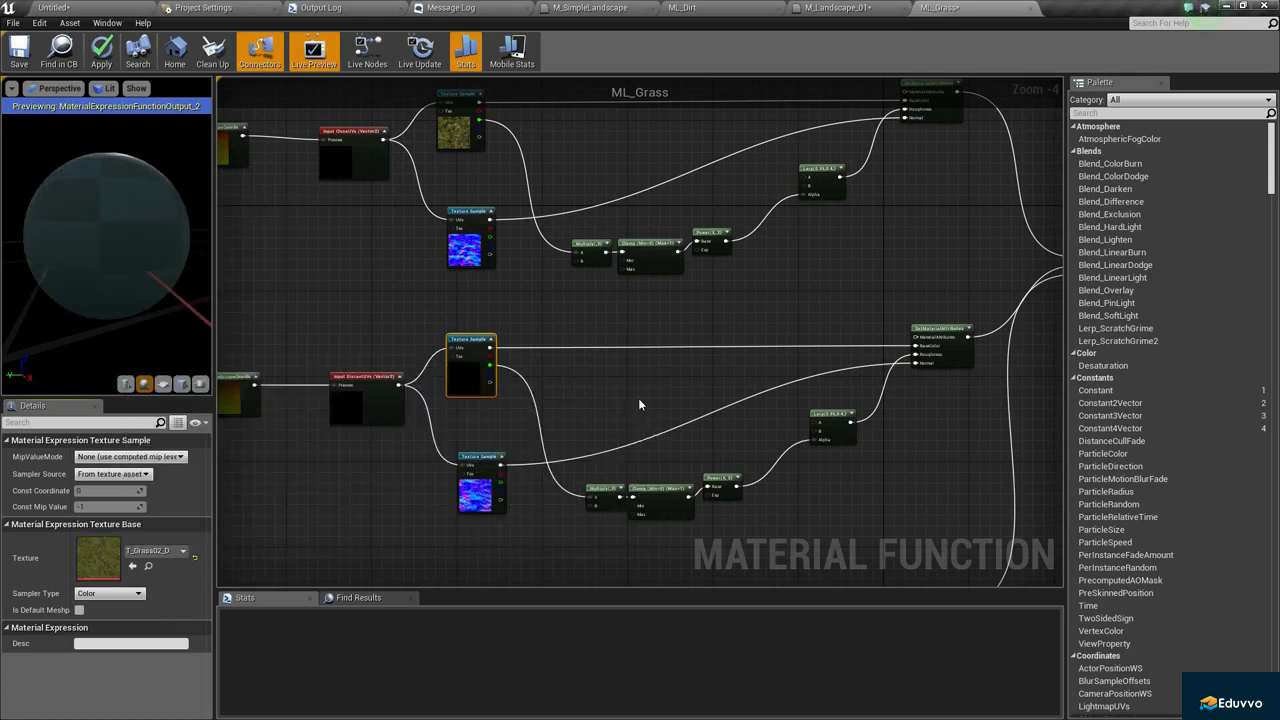
left_click(638, 398)
Disconnect the CloseUVs input from the UVs of the close layer's color and normal texture samples.
right_click_drag(303, 250, 303, 310)
right_click_drag(150, 290, 150, 220)
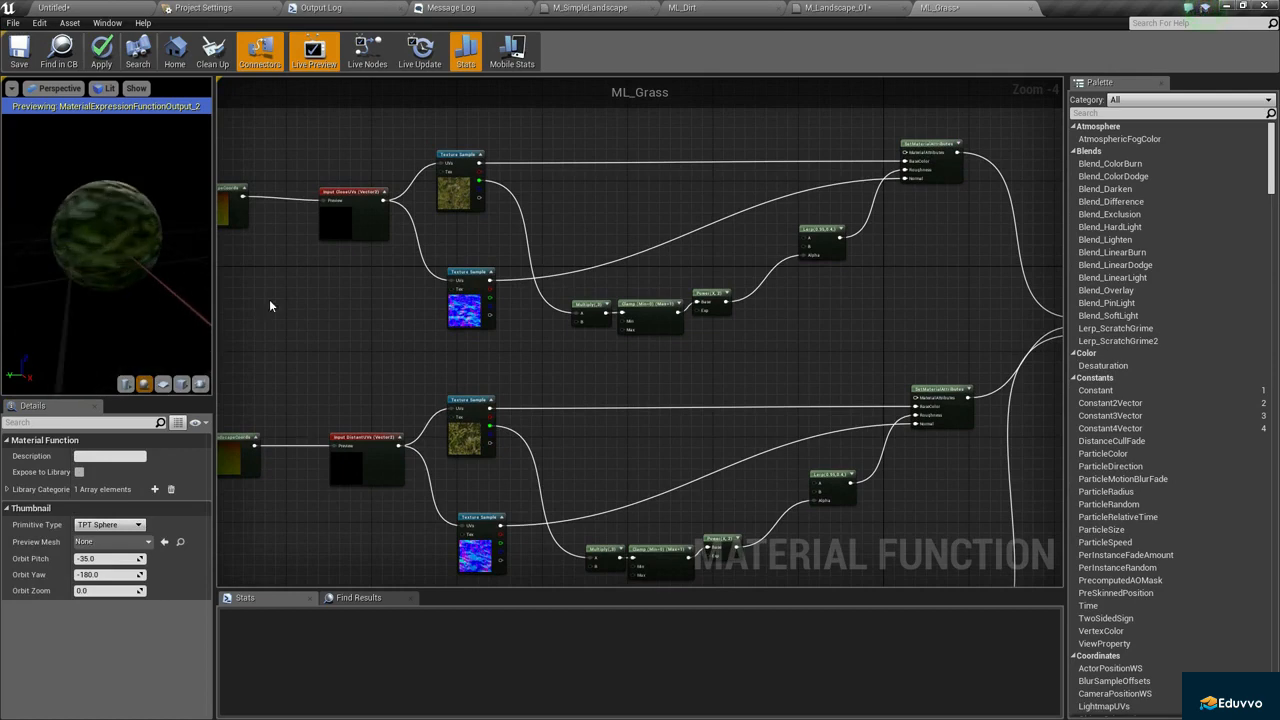
scroll(269, 299, "up", 2)
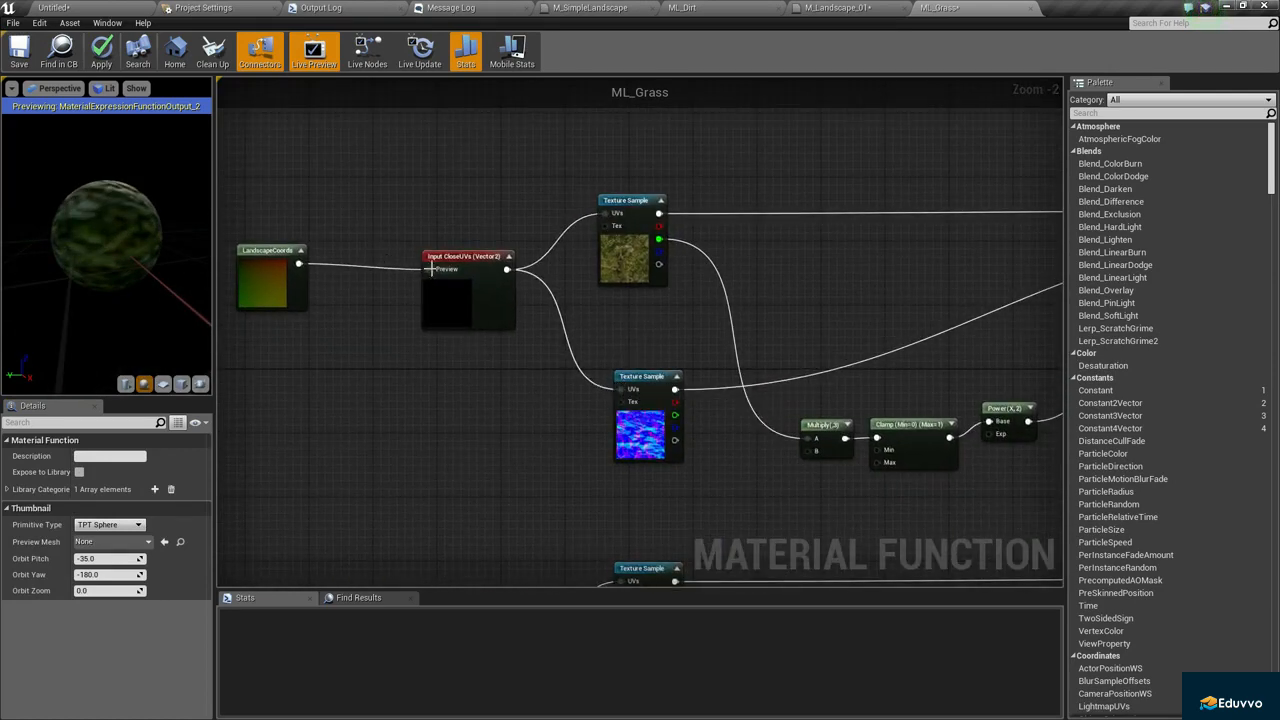
left_click(620, 389, "alt")
left_click(606, 204)
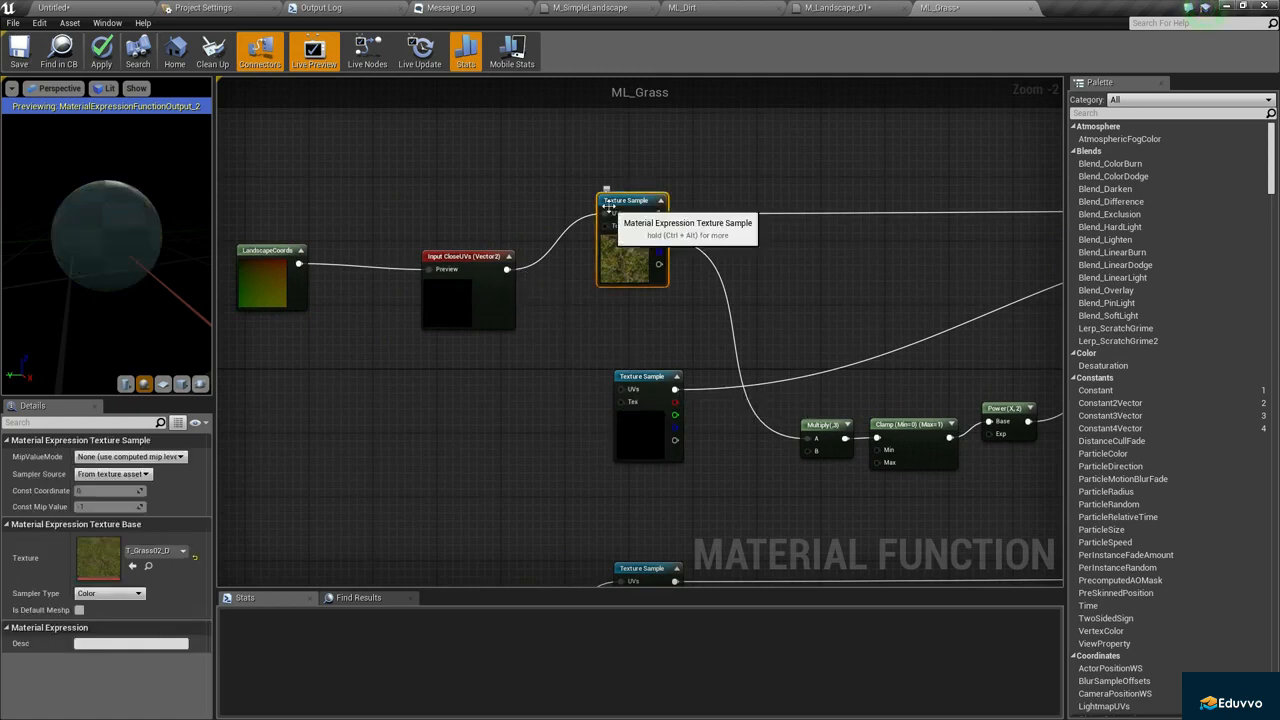
left_click(513, 345)
right_click_drag(432, 316, 371, 323)
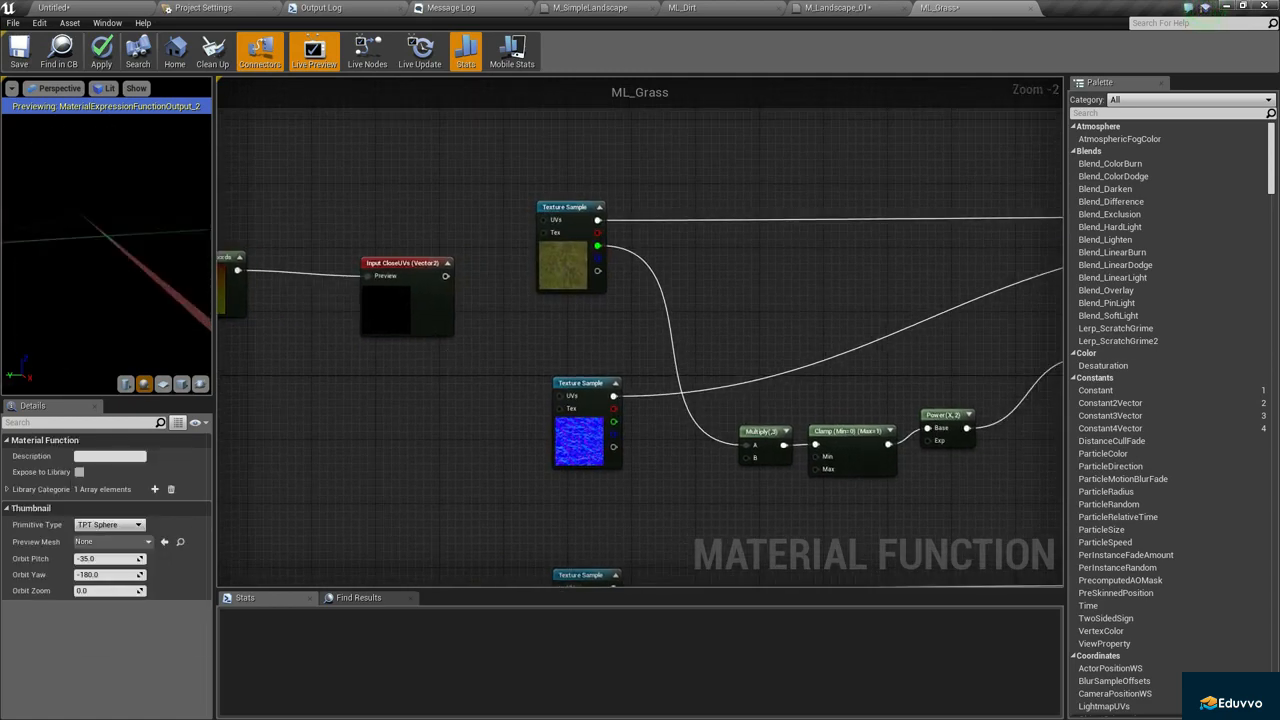
Examine the grass on the preview sphere at different distances and the node graph from the texture samples to the outputs.
scroll(22, 250, "down", 5)
scroll(22, 250, "up", 2)
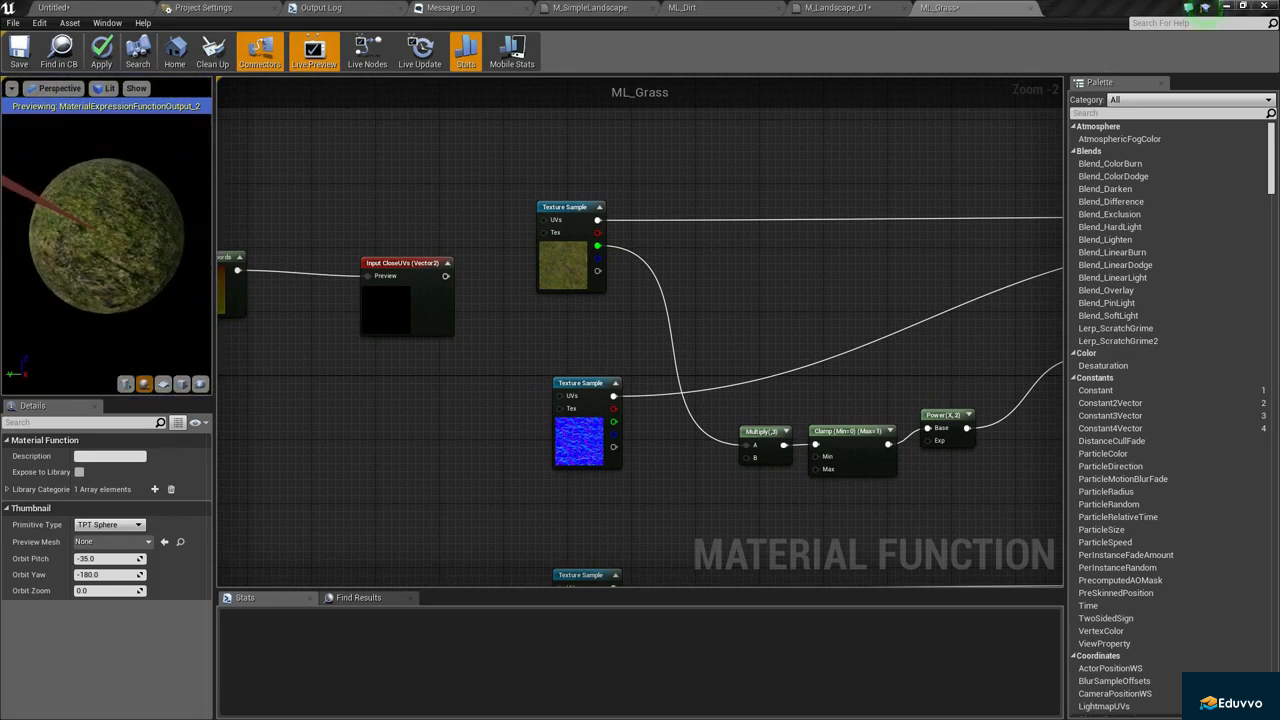
left_click_drag(193, 257, 110, 280)
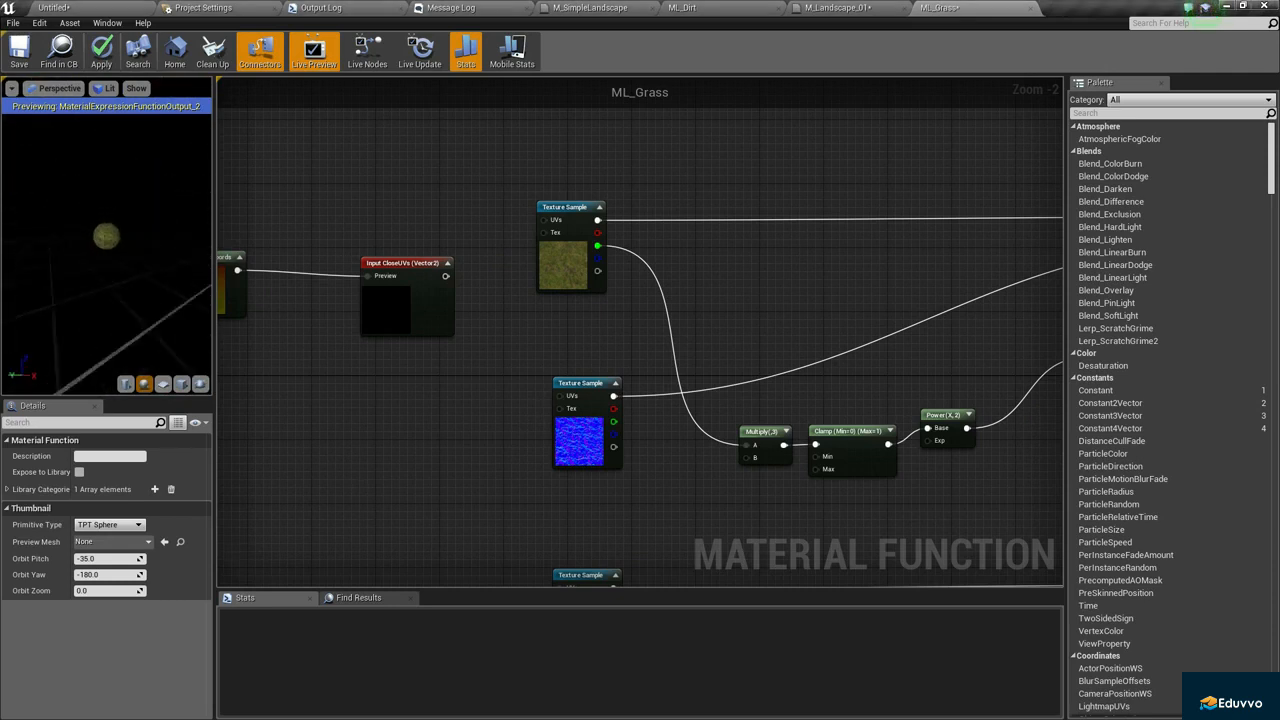
scroll(106, 250, "up", 3)
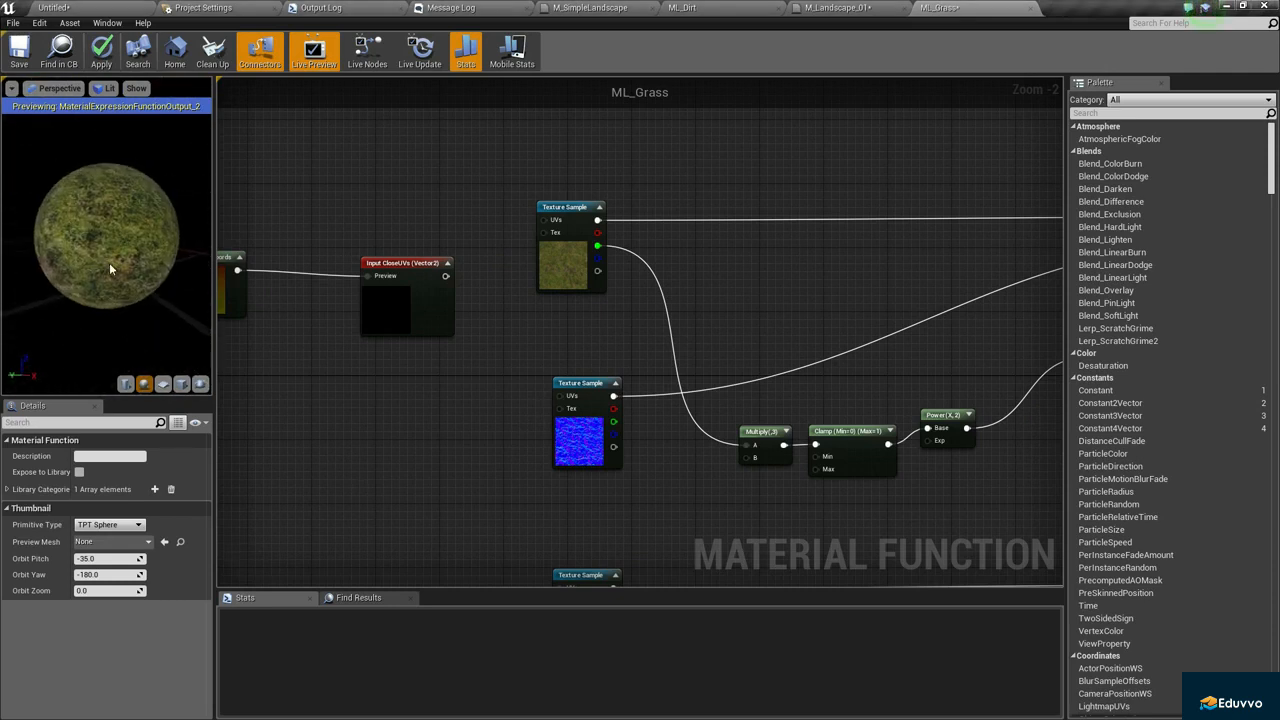
left_click_drag(85, 248, 160, 254)
right_click_drag(324, 287, 407, 301)
scroll(407, 301, "down", 2)
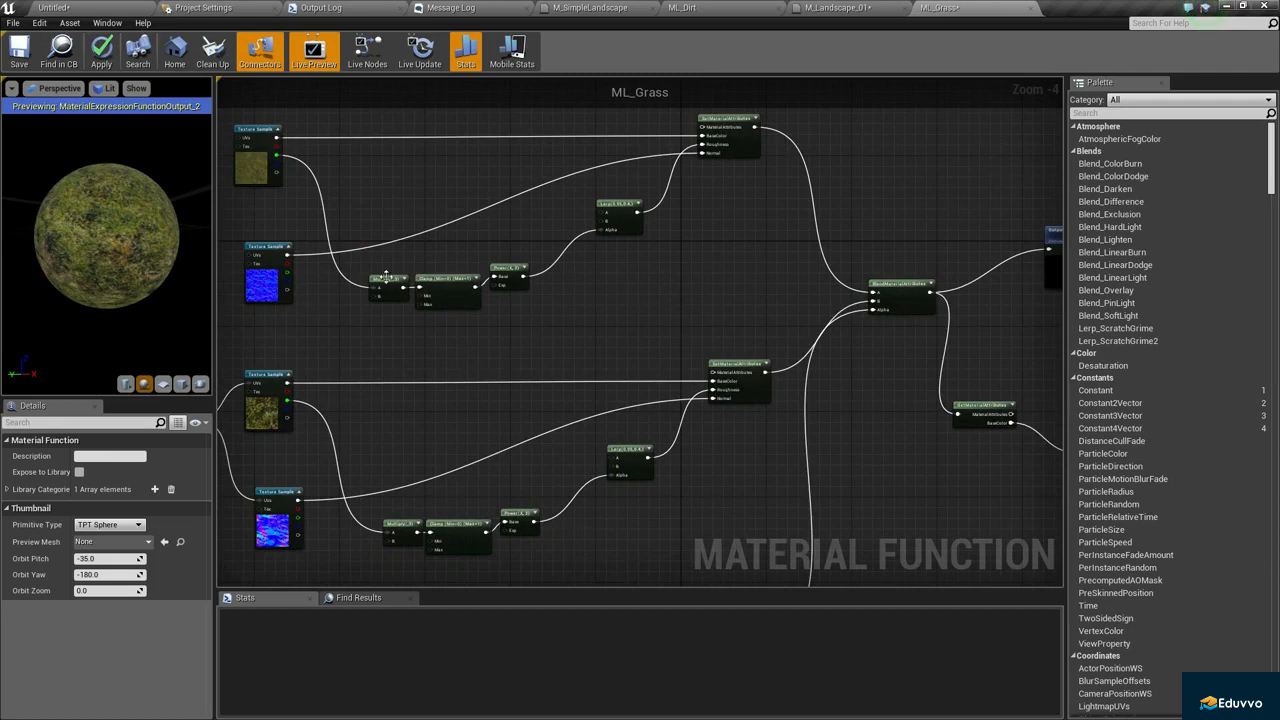
right_click_drag(664, 362, 716, 342)
scroll(561, 320, "down", 1)
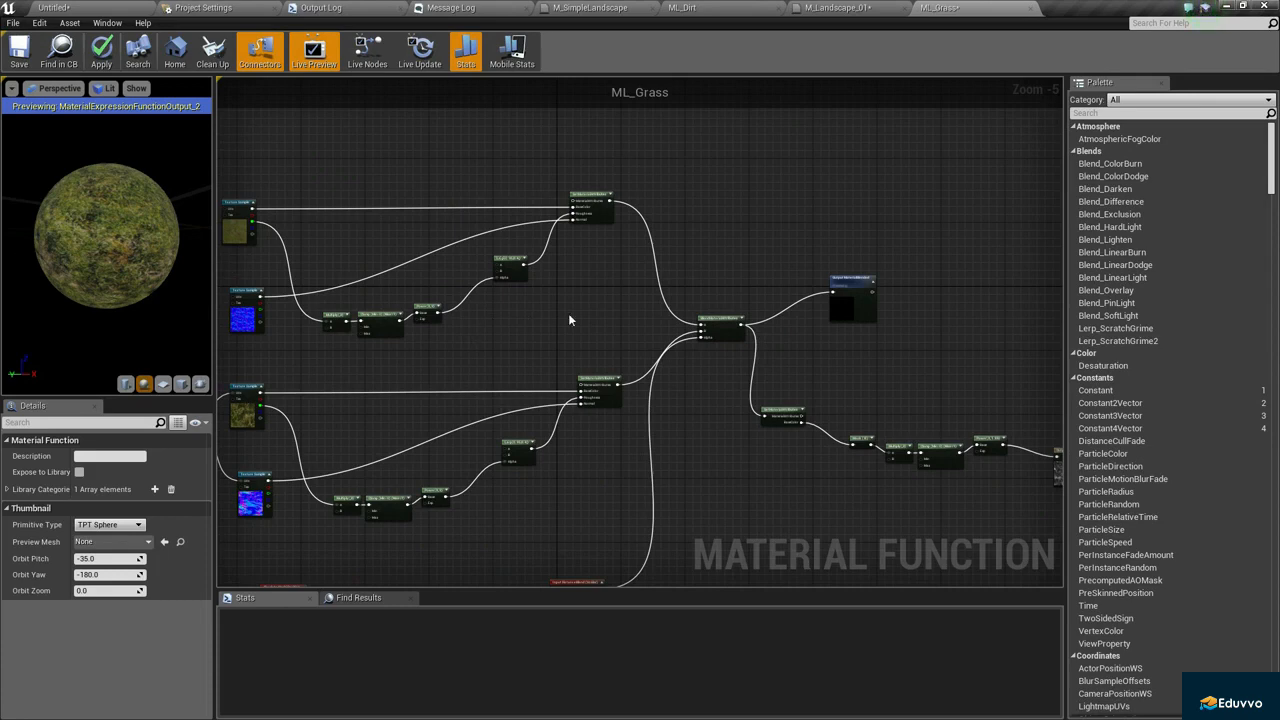
scroll(568, 320, "down", 3)
right_click_drag(429, 220, 381, 234)
scroll(381, 234, "up", 3)
scroll(646, 308, "down", 3)
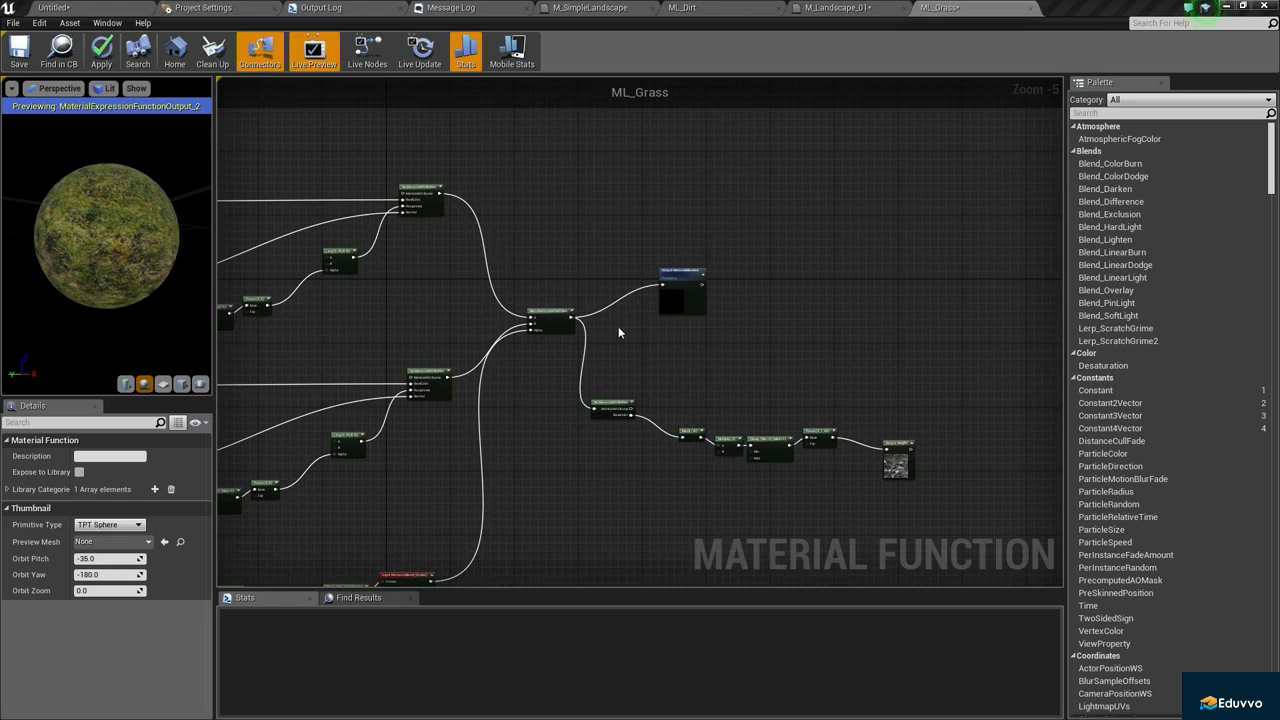
scroll(618, 332, "up", 3)
scroll(640, 309, "up", 1)
scroll(815, 320, "down", 1)
Preview the Output Height node at the end of the height chain in the viewport.
right_click_drag(815, 320, 818, 353)
scroll(818, 353, "down", 2)
right_click_drag(281, 304, 447, 263)
scroll(567, 342, "up", 2)
right_click_drag(567, 342, 744, 332)
scroll(744, 332, "up", 1)
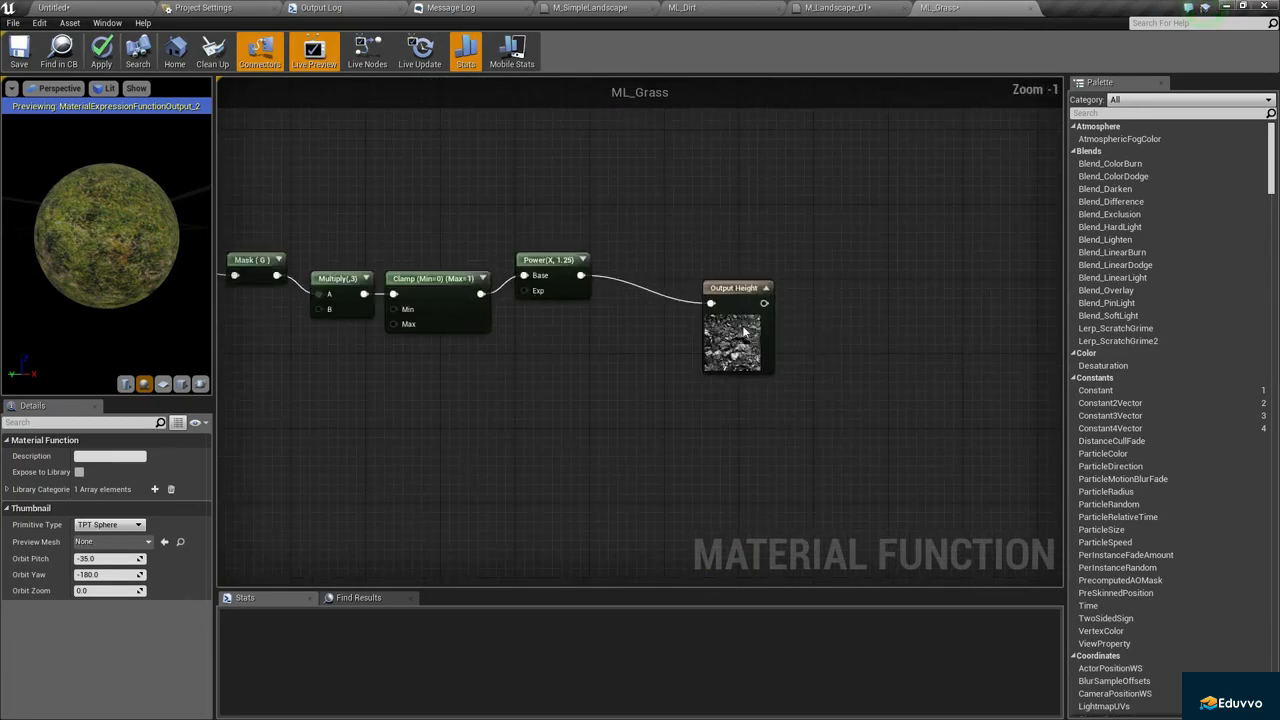
right_click(744, 332)
left_click(785, 335)
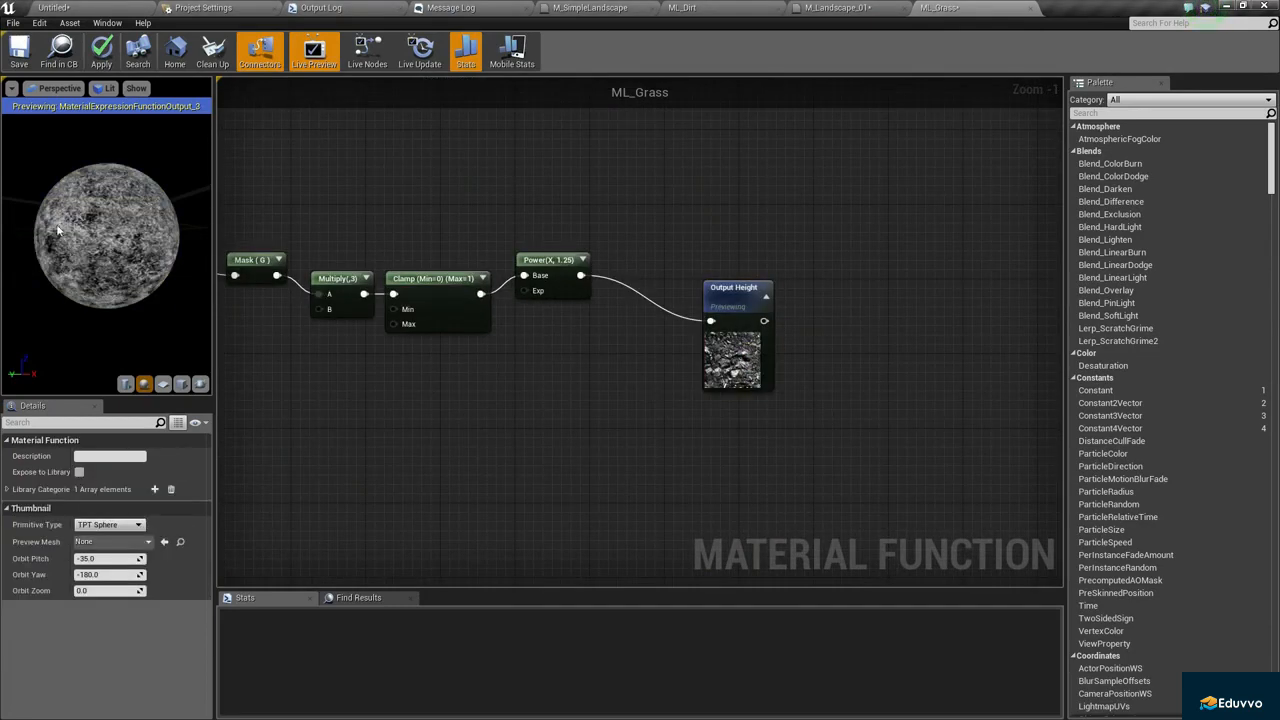
Set Const B of the height chain's Multiply node to 5 and check the result on the preview sphere.
right_click_drag(363, 314, 563, 340)
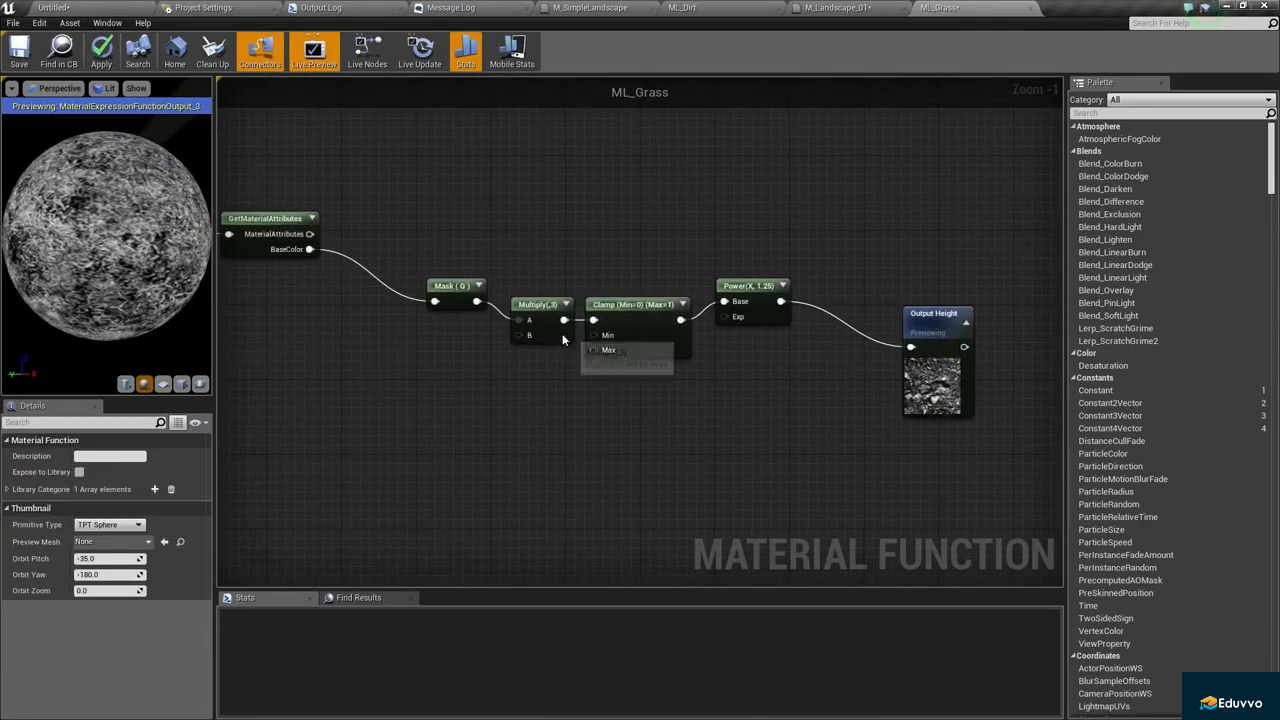
left_click(563, 340)
type("5")
key("Return")
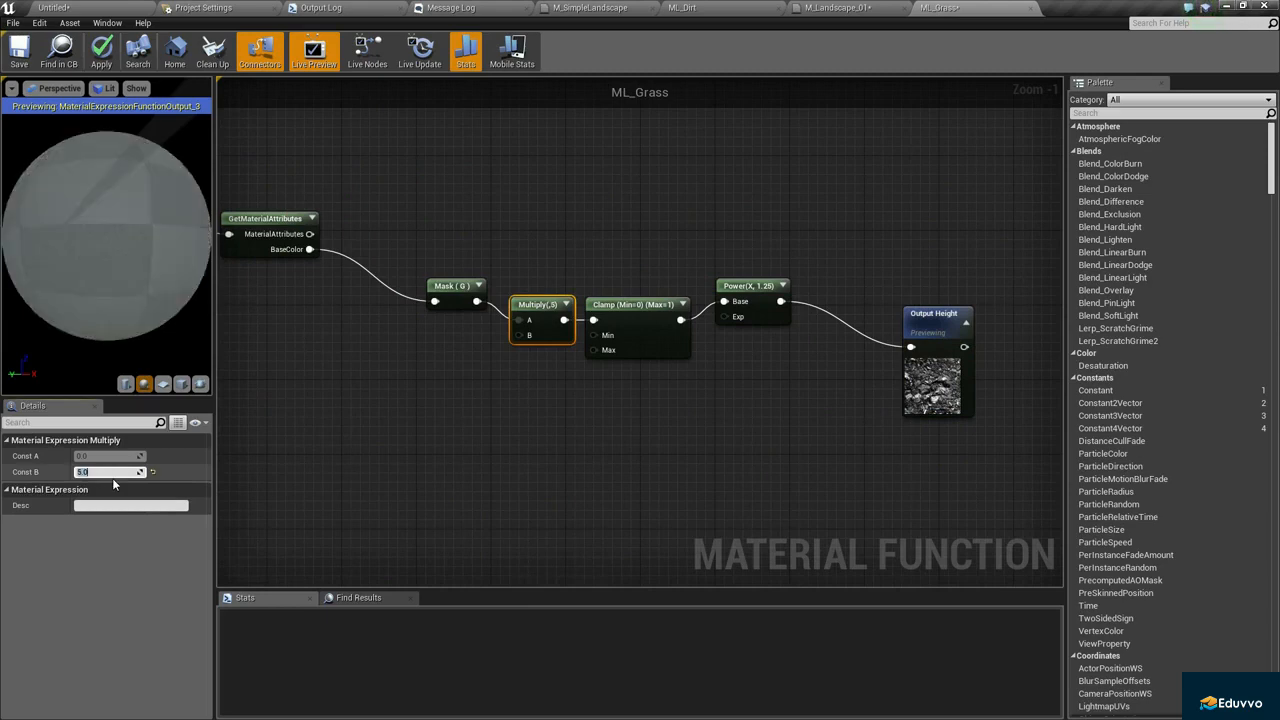
left_click_drag(110, 282, 214, 291)
left_click(570, 449)
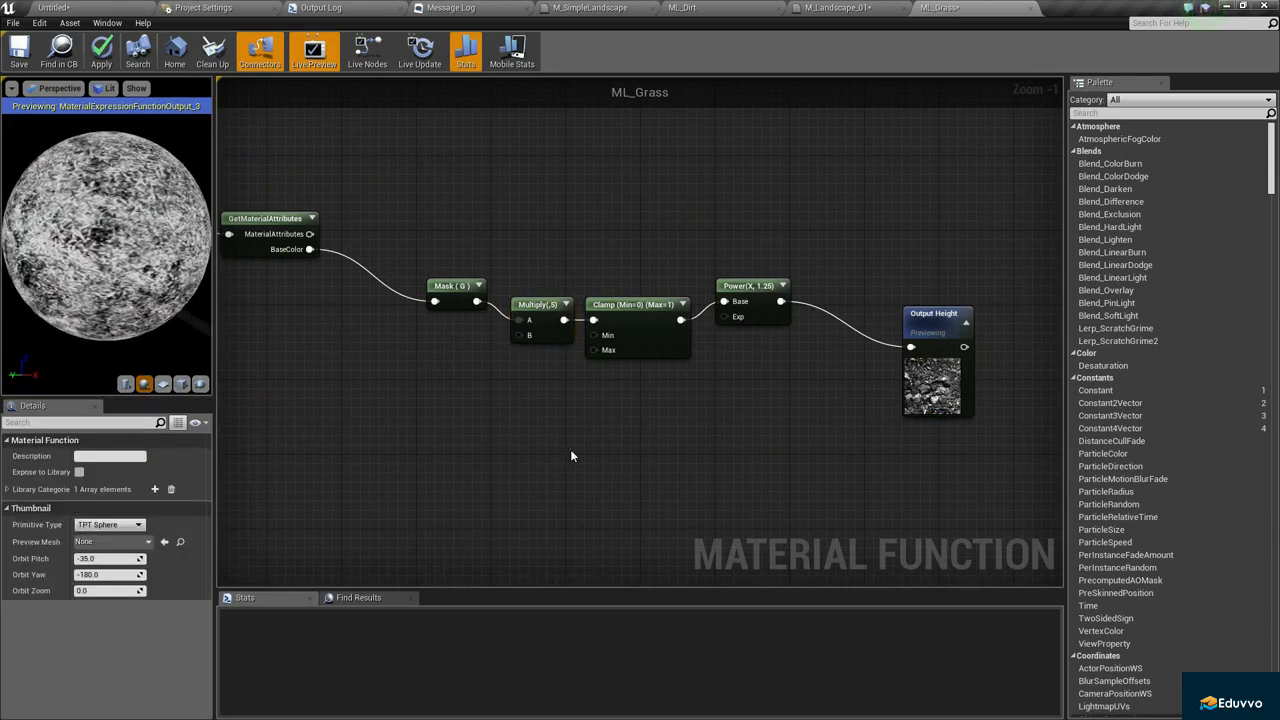
Try exponents of 1, 2 and 1.2 on the height chain's Power node, settle on 1.3 and check the preview sphere.
left_click(770, 300)
left_click(110, 457)
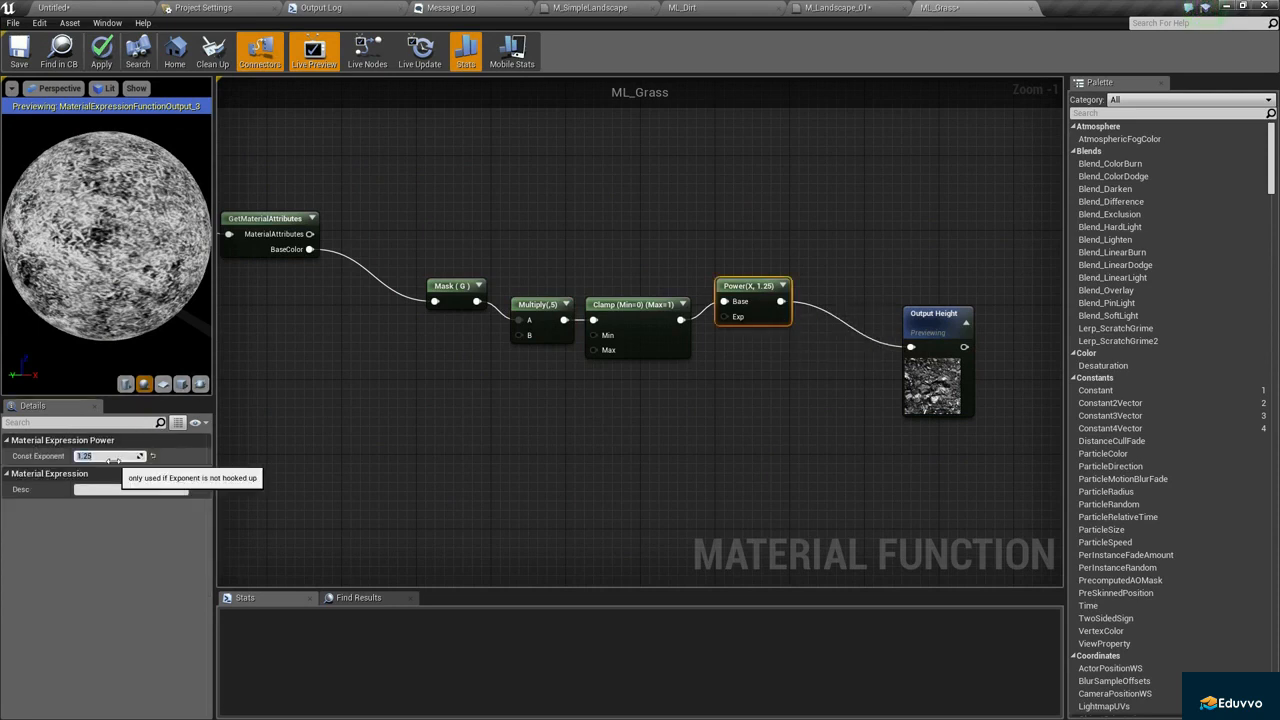
type("1")
key("Return")
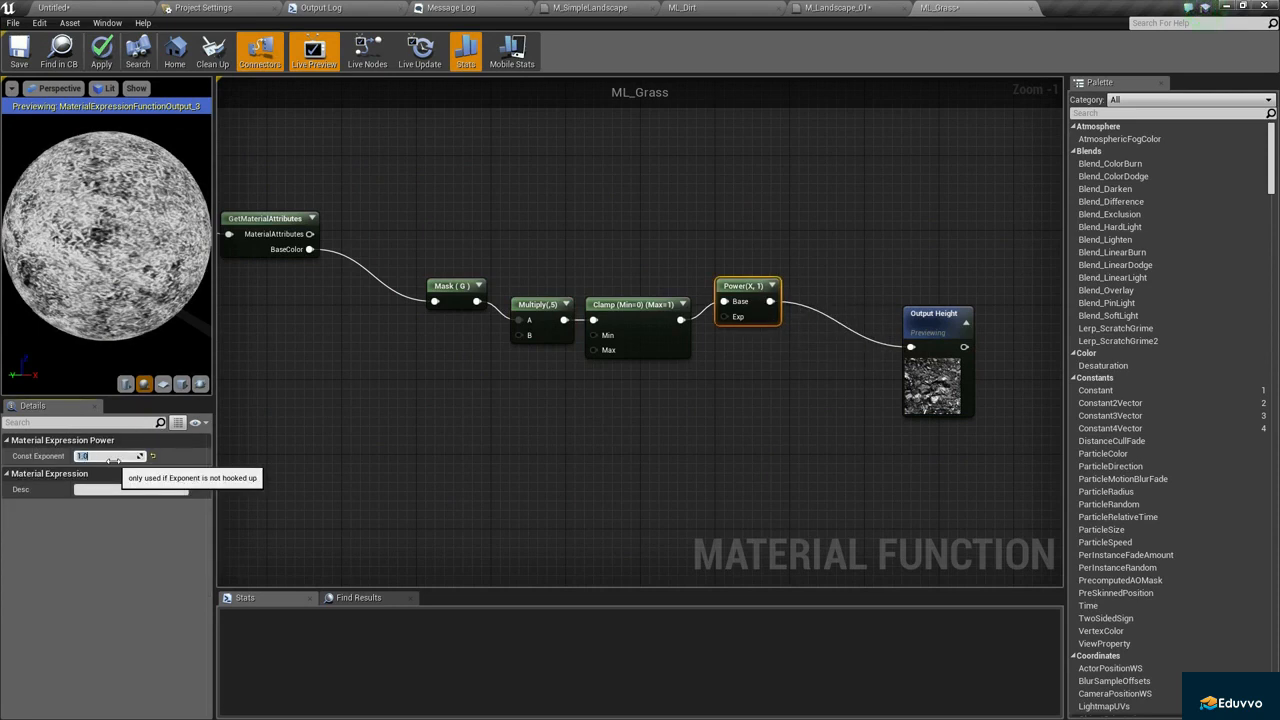
type("2")
key("Return")
type("1.2")
key("Return")
type("1.3")
key("Return")
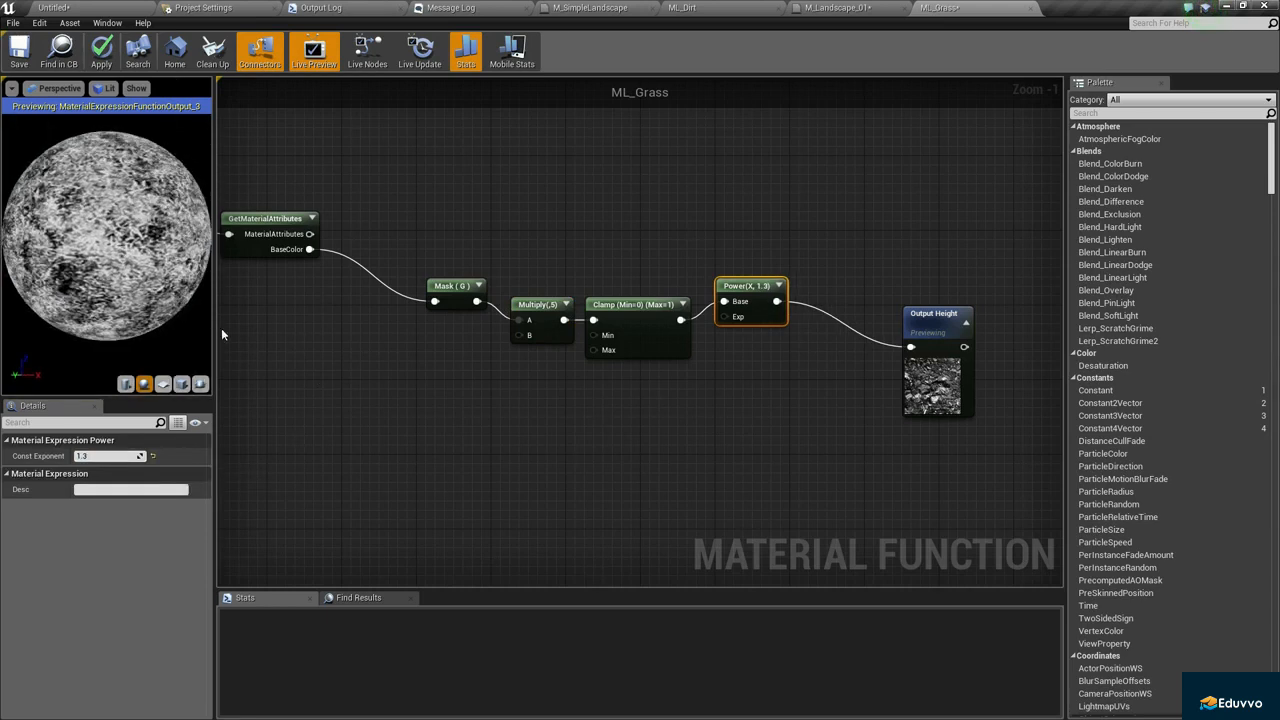
left_click(245, 336)
right_click_drag(125, 262, 125, 350)
right_click_drag(689, 428, 643, 412)
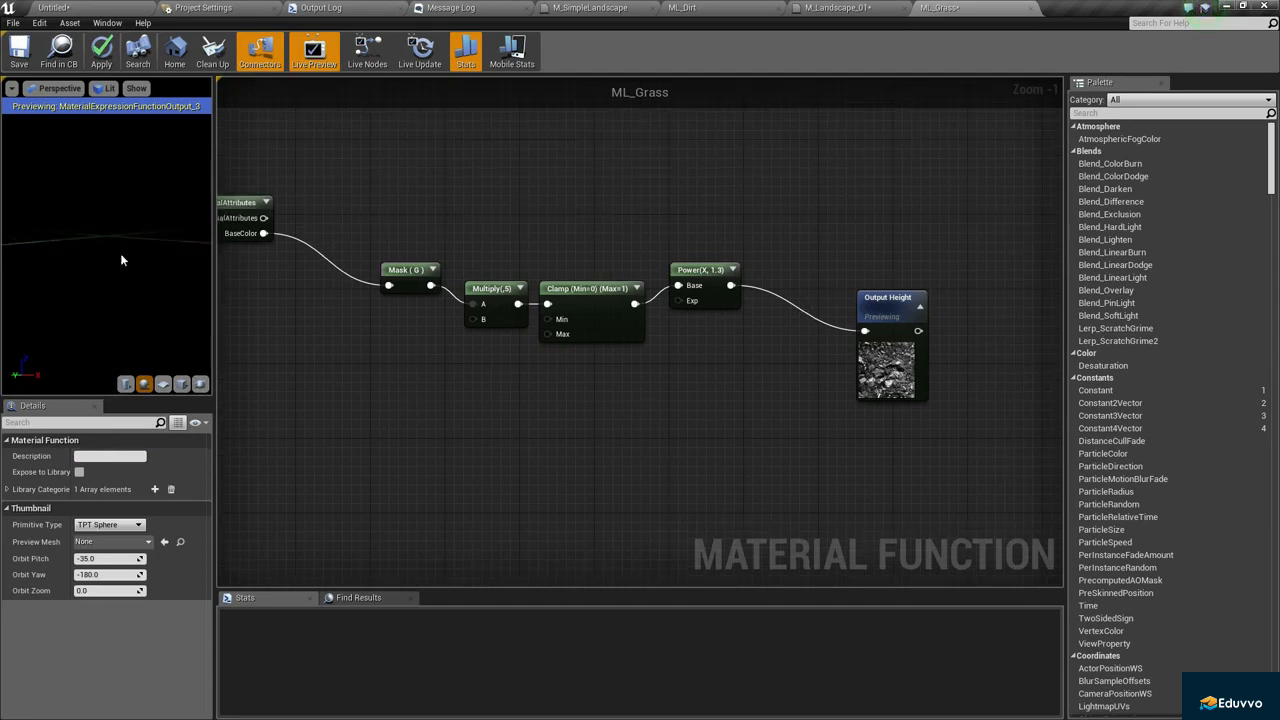
right_click_drag(121, 255, 121, 225)
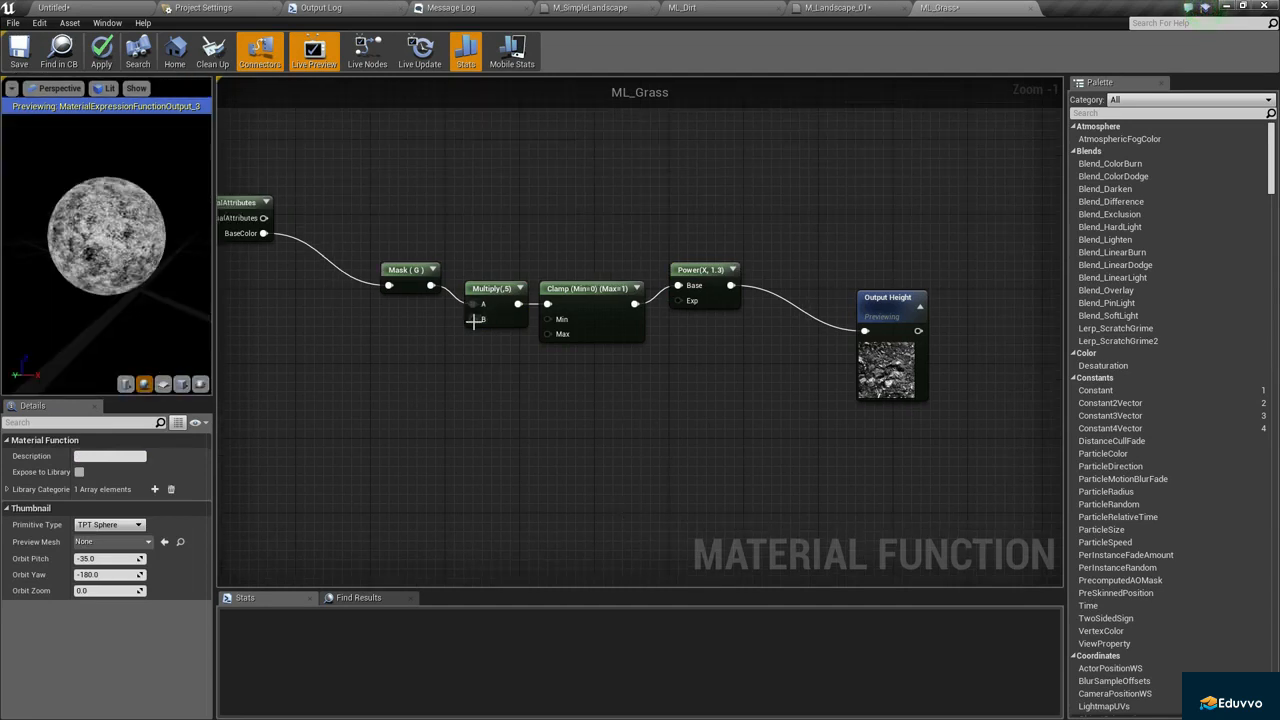
Preview the close layer's roughness Lerp node in the viewport.
right_click_drag(353, 190, 427, 247)
right_click_drag(274, 165, 608, 395)
scroll(642, 362, "down", 2)
scroll(682, 334, "up", 3)
right_click_drag(622, 338, 929, 125)
scroll(591, 351, "down", 4)
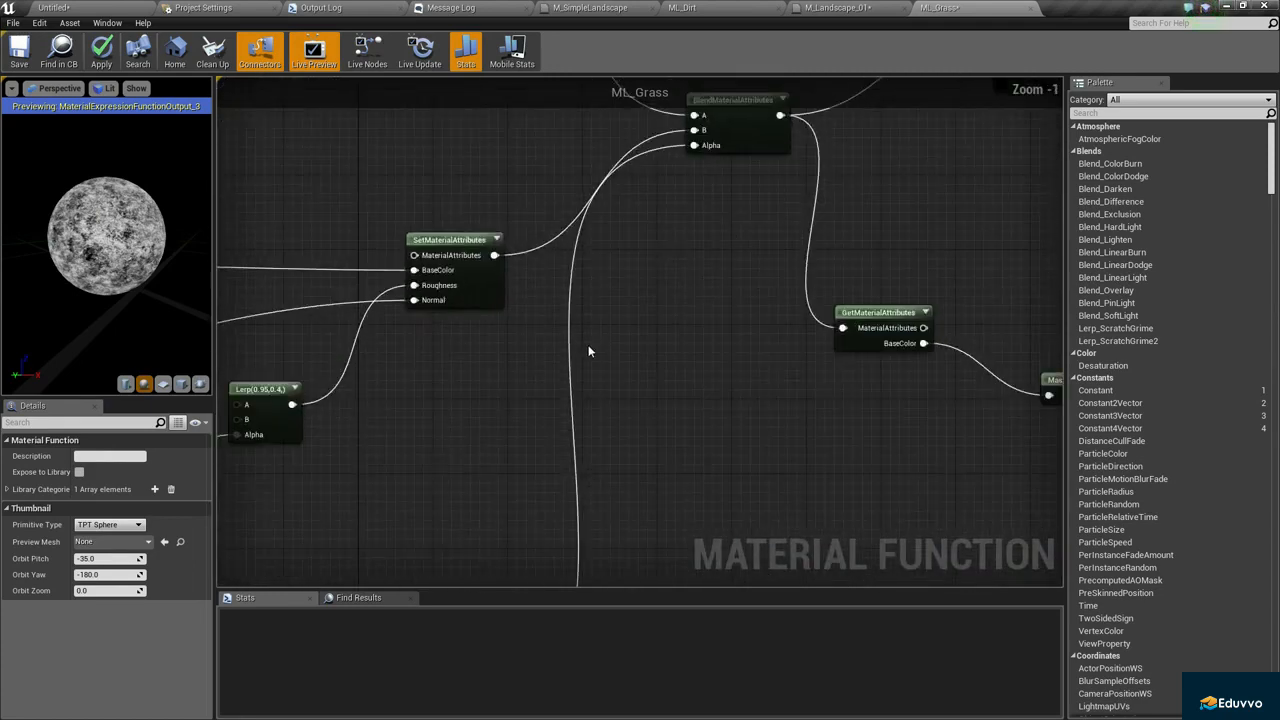
right_click_drag(578, 445, 722, 211)
right_click_drag(532, 302, 611, 473)
right_click_drag(580, 309, 554, 436)
scroll(575, 260, "up", 3)
left_click(600, 215)
right_click(616, 243)
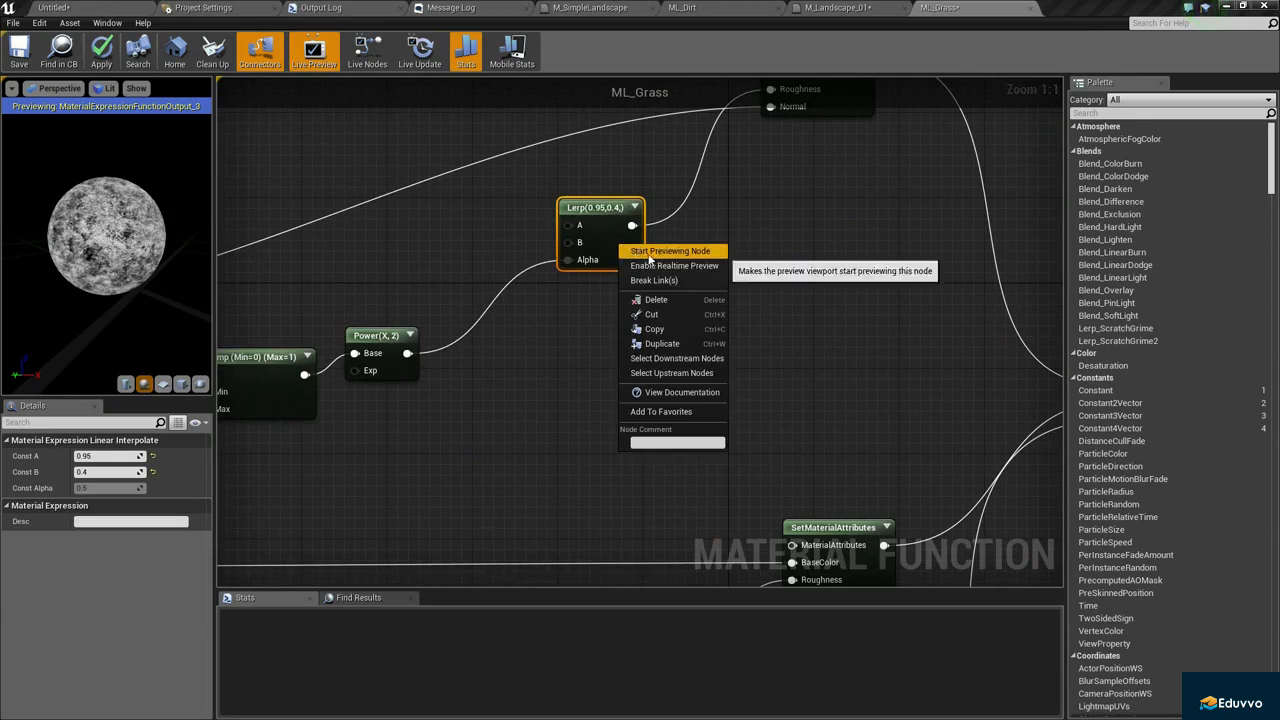
left_click(640, 247)
Preview the Power node feeding the close layer's roughness Lerp and inspect the mask on the preview sphere.
scroll(620, 250, "up", 2)
right_click_drag(523, 335, 593, 268)
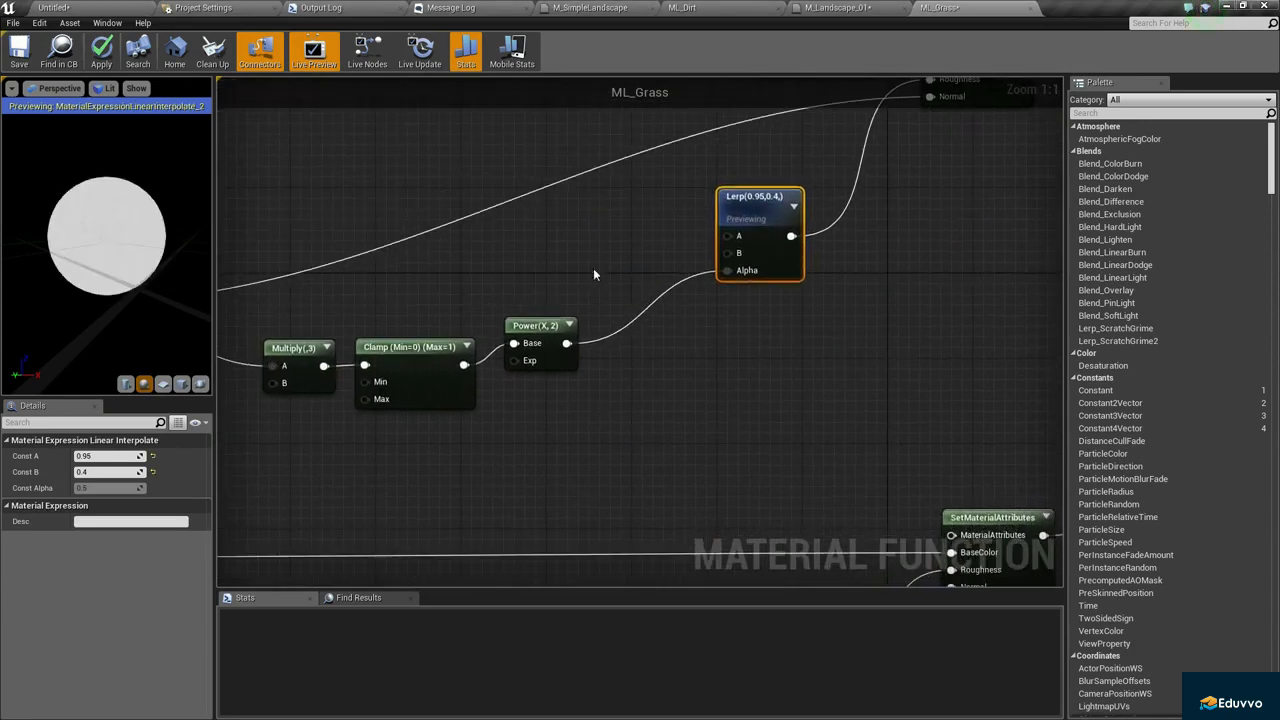
right_click(548, 333)
left_click(575, 342)
left_click(300, 253)
left_click_drag(130, 245, 95, 270)
right_click_drag(95, 270, 102, 330)
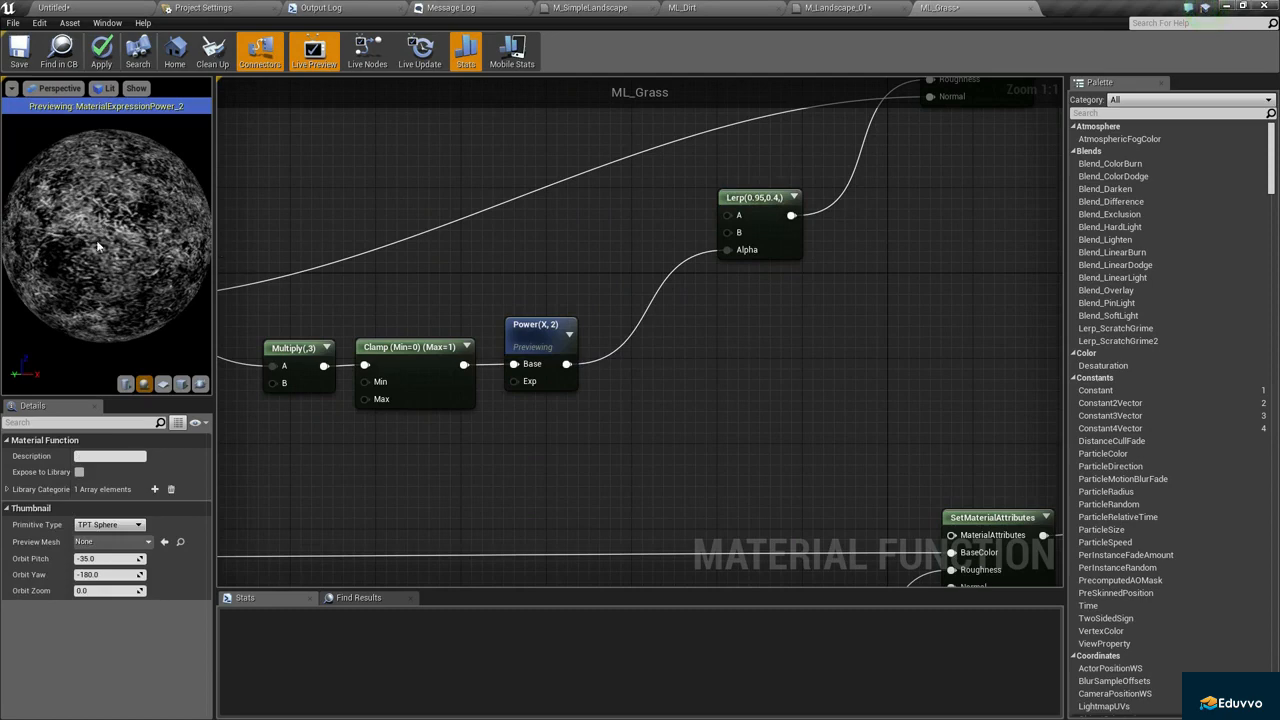
Set Const B of the close layer's roughness Multiply node to 5.
right_click_drag(379, 277, 528, 215)
left_click(513, 369)
left_click(105, 471)
type("5")
key("Return")
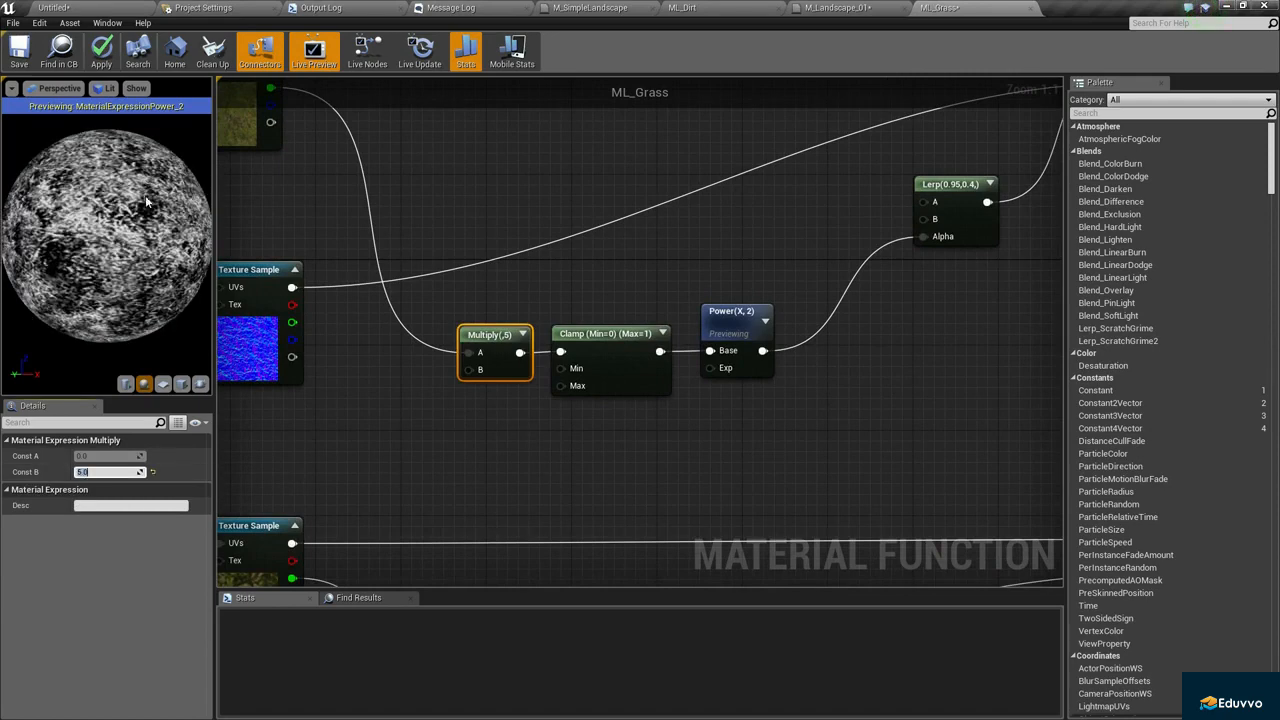
Set Const B of the far layer's roughness Multiply node to 5 and inspect the close layer's mask on the preview sphere.
right_click_drag(397, 431, 351, 194)
scroll(445, 292, "down", 3)
left_click(472, 508)
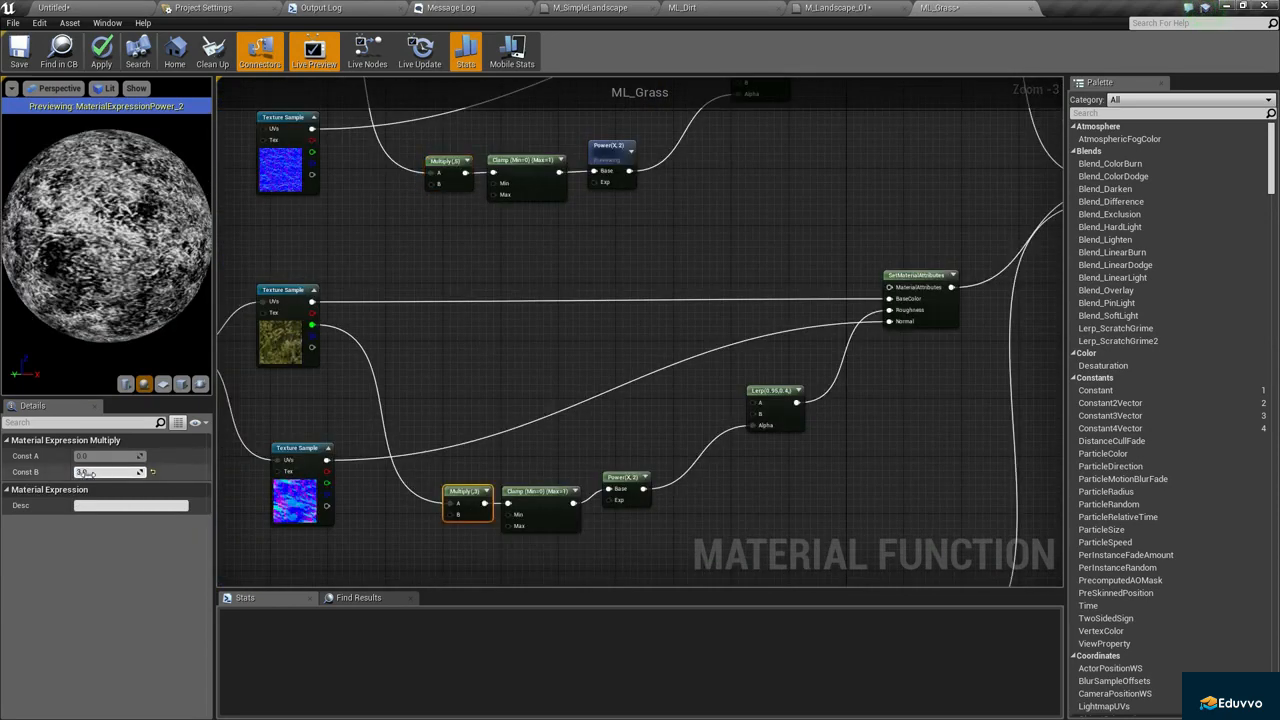
key("Return")
left_click(448, 250)
right_click_drag(460, 181, 454, 290)
scroll(455, 289, "up", 3)
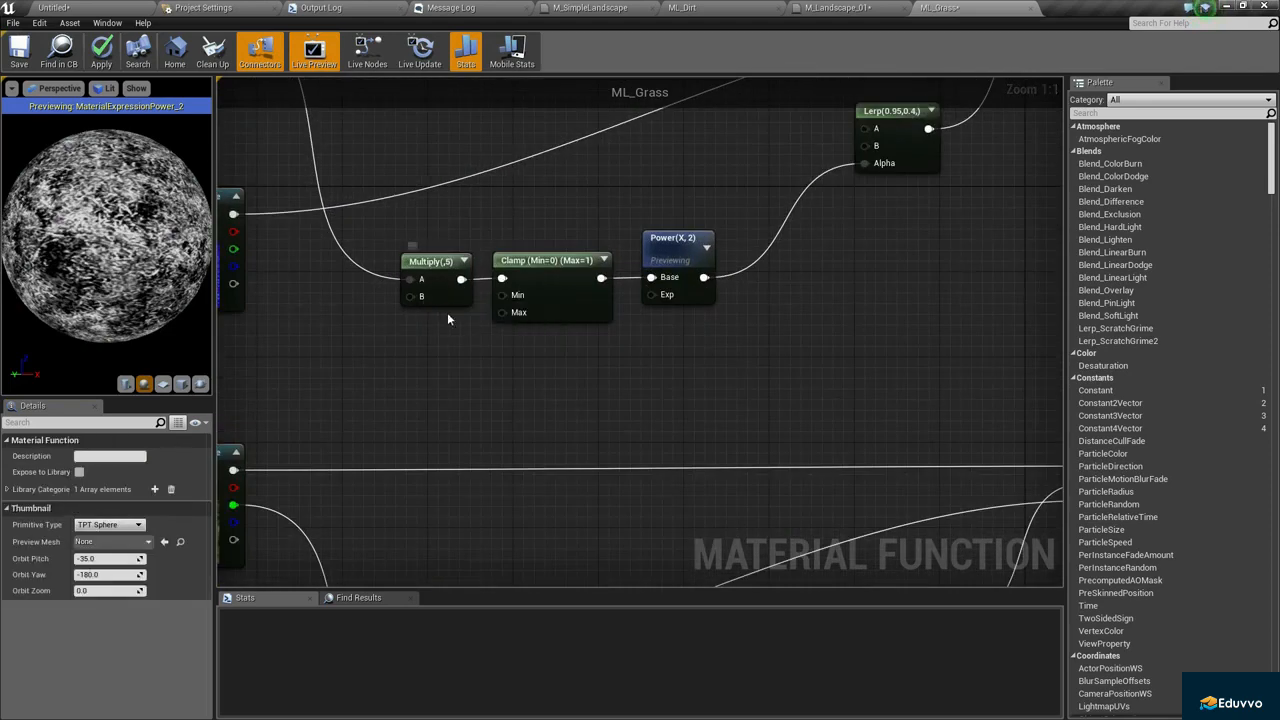
mouse_move(121, 261)
left_mouse_down()
mouse_move(84, 262)
mouse_move(119, 281)
left_mouse_up()
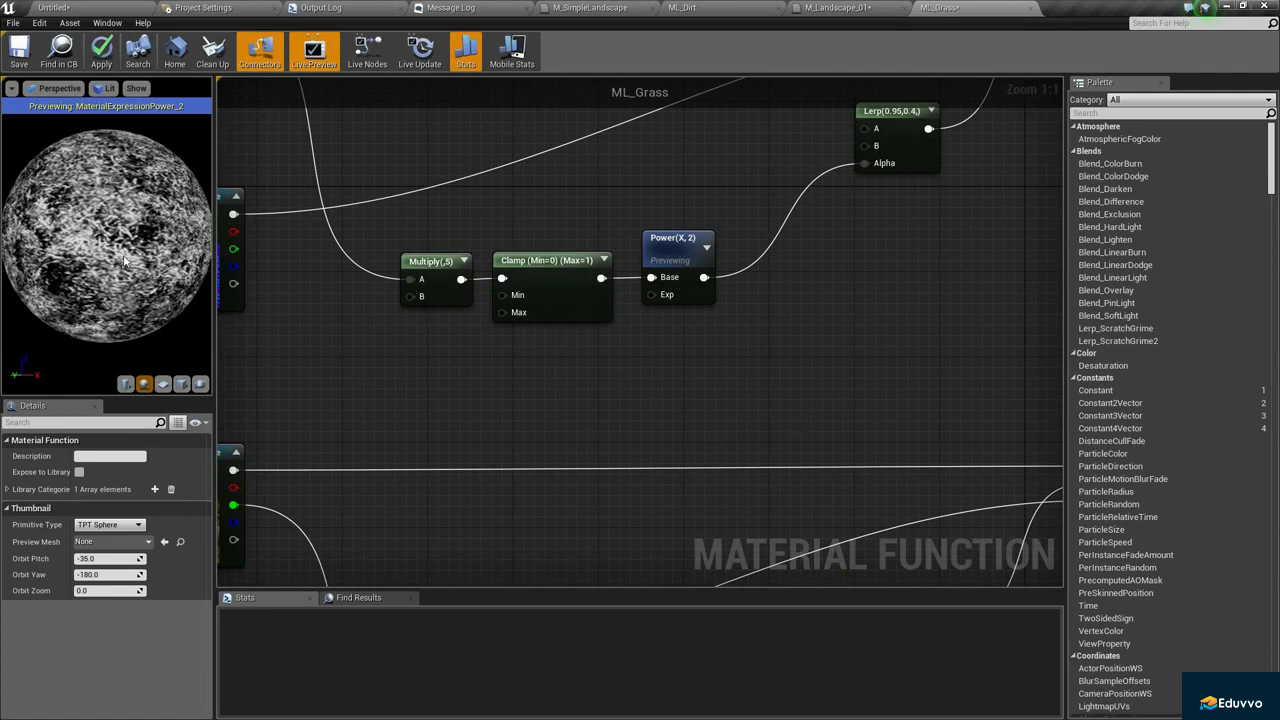
Try 8 as Const B of the close layer's roughness Multiply node, and settle on 7.
left_click(432, 261)
left_click(101, 472)
type("0.8")
key("Return")
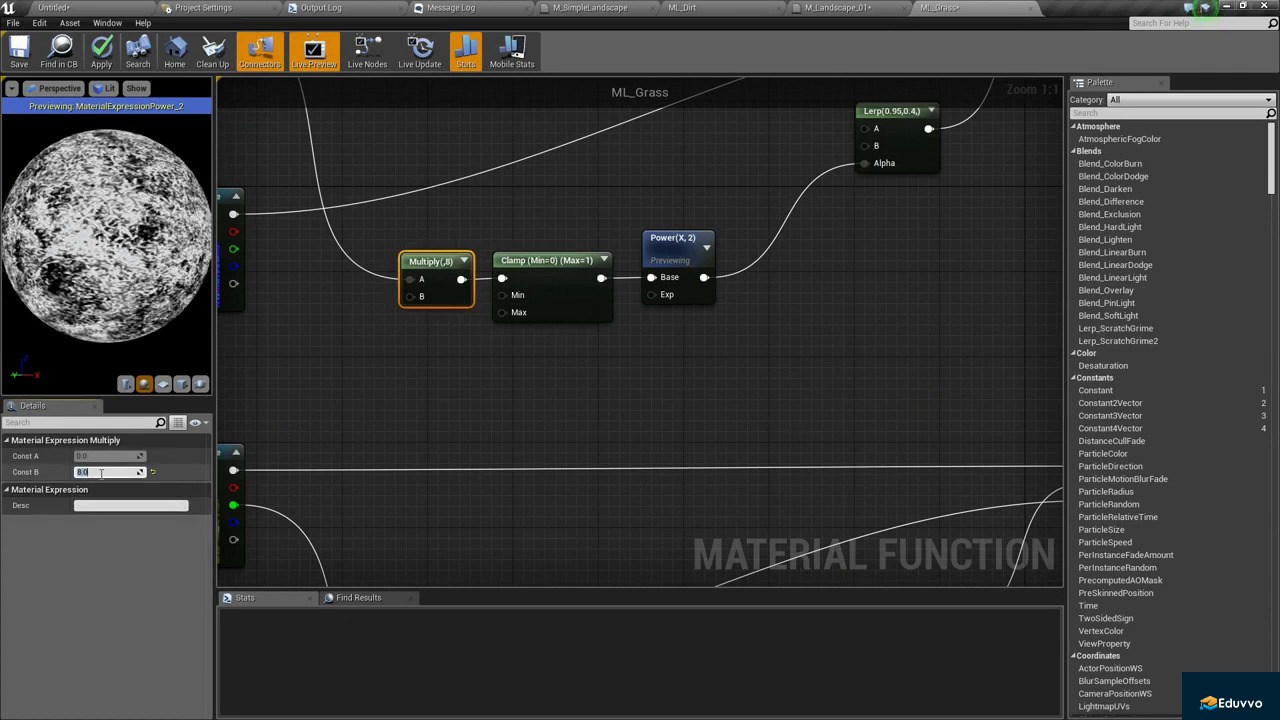
type("7")
key("Return")
Set Const B of the far layer's roughness Multiply node to 7 to match the close layer.
right_click_drag(357, 450, 330, 234)
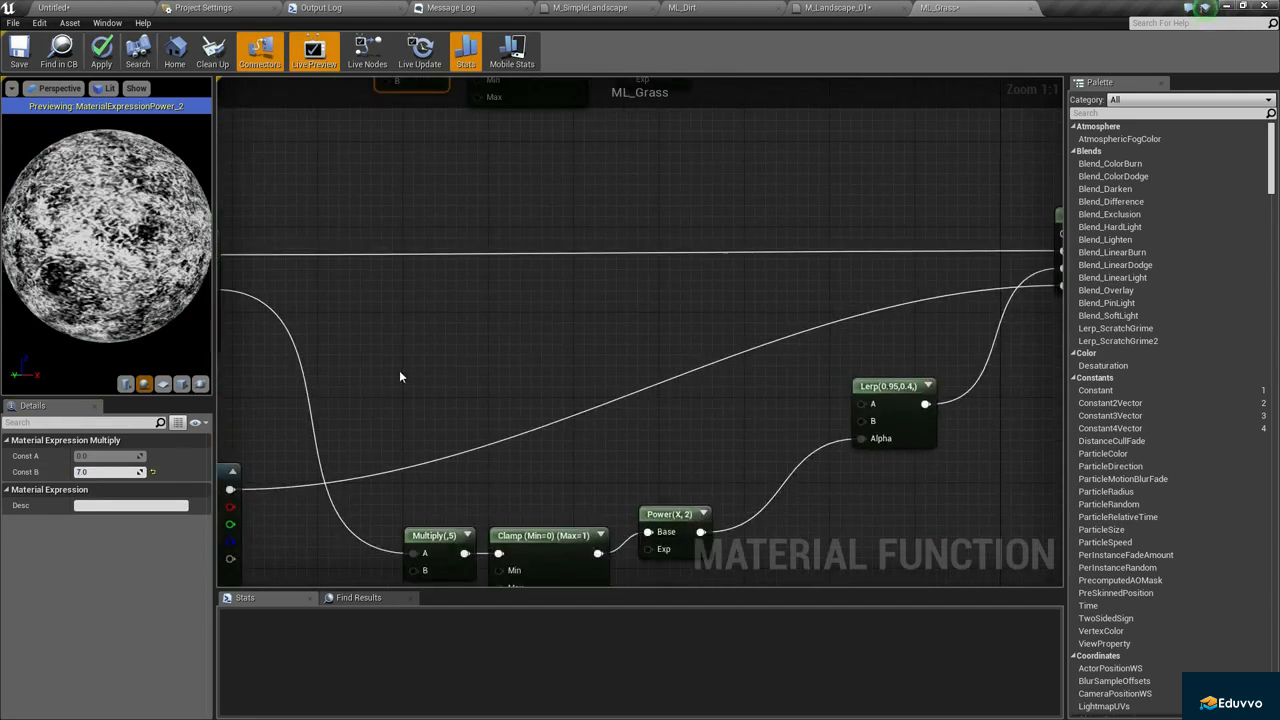
right_click_drag(400, 372, 324, 254)
scroll(457, 471, "down", 1)
left_click(392, 455)
left_click(120, 471)
type("7")
key("Return")
Set Const A of the close layer's roughness Lerp node to 1 and check the preview sphere.
right_click_drag(731, 408, 706, 364)
left_click(708, 370)
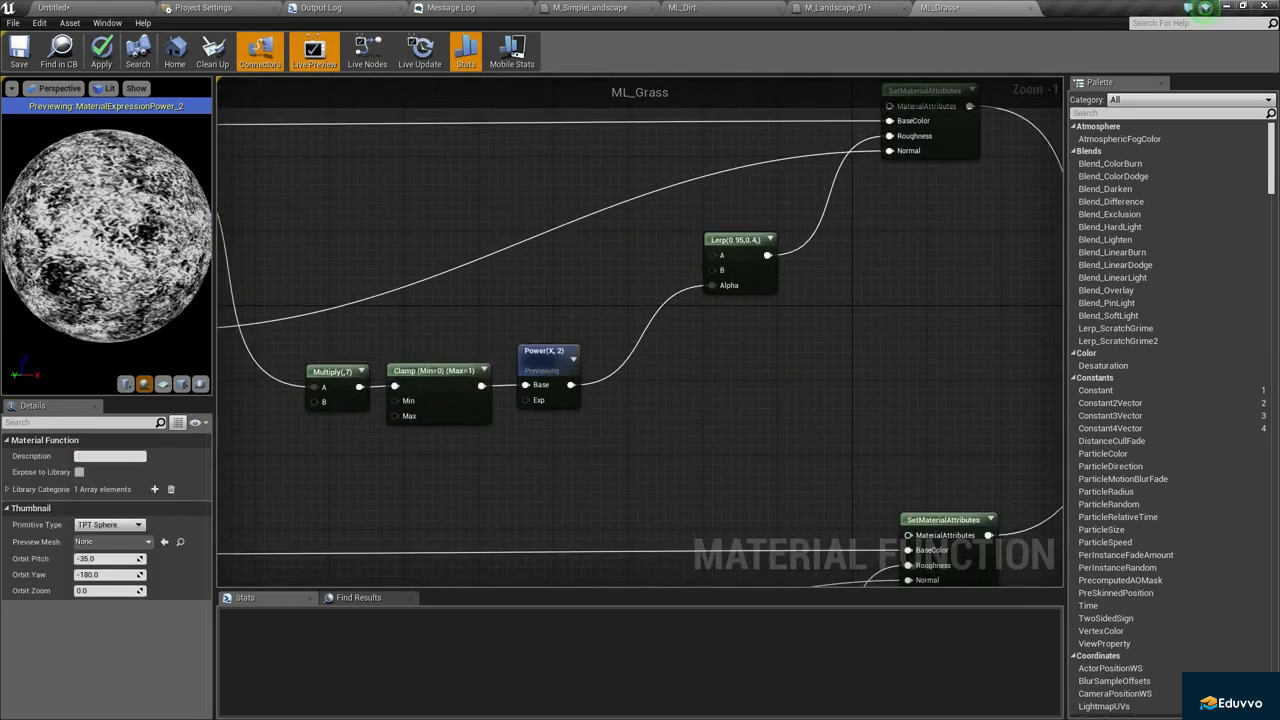
left_click(769, 275)
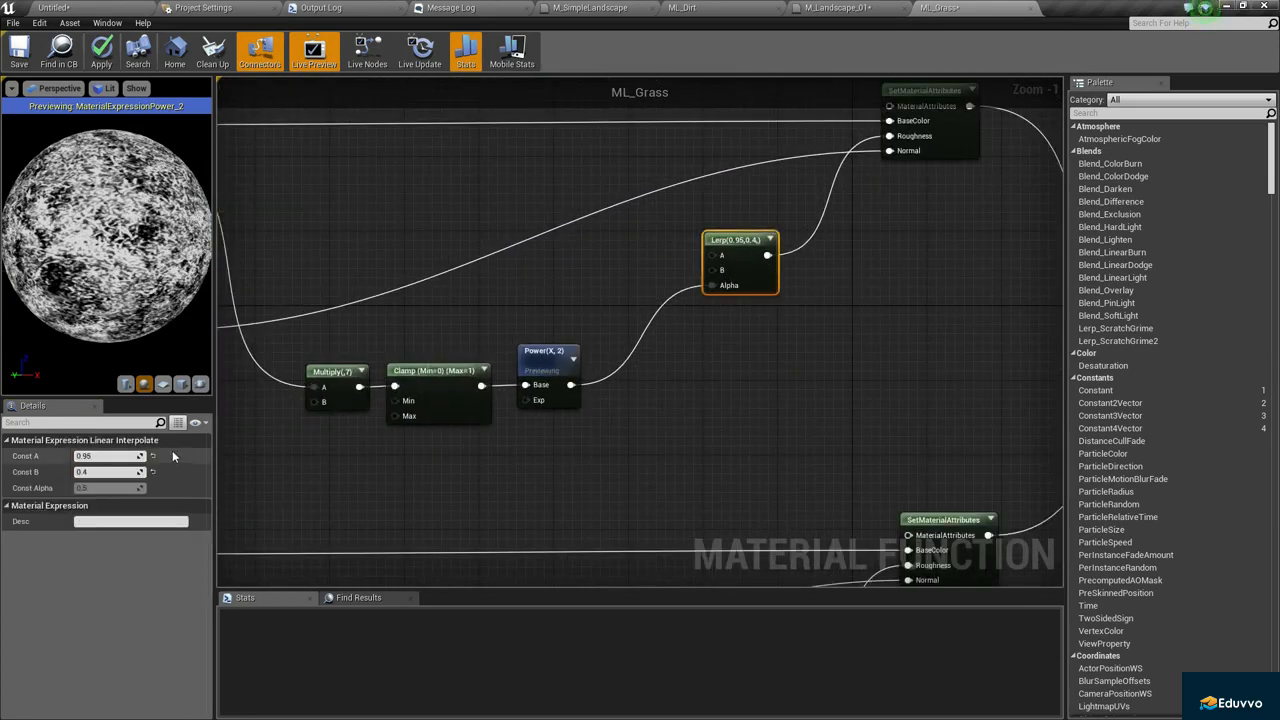
type("1")
key("Return")
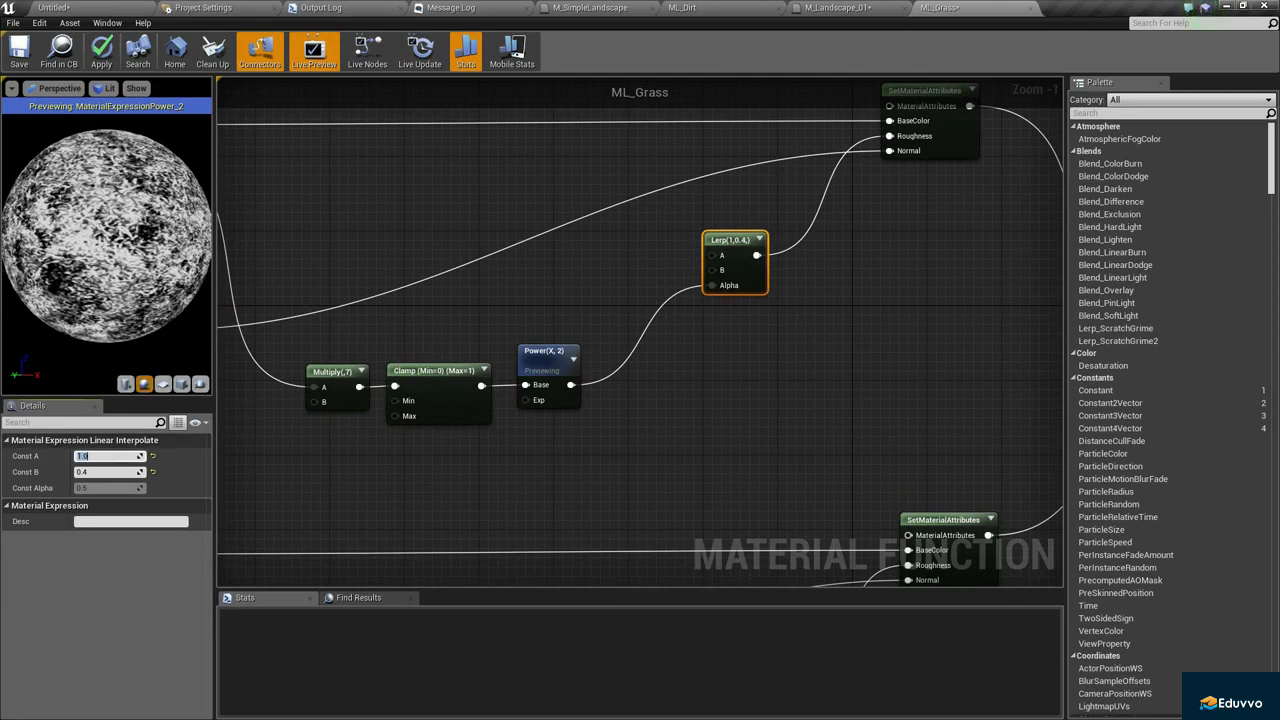
left_click_drag(59, 286, 86, 290)
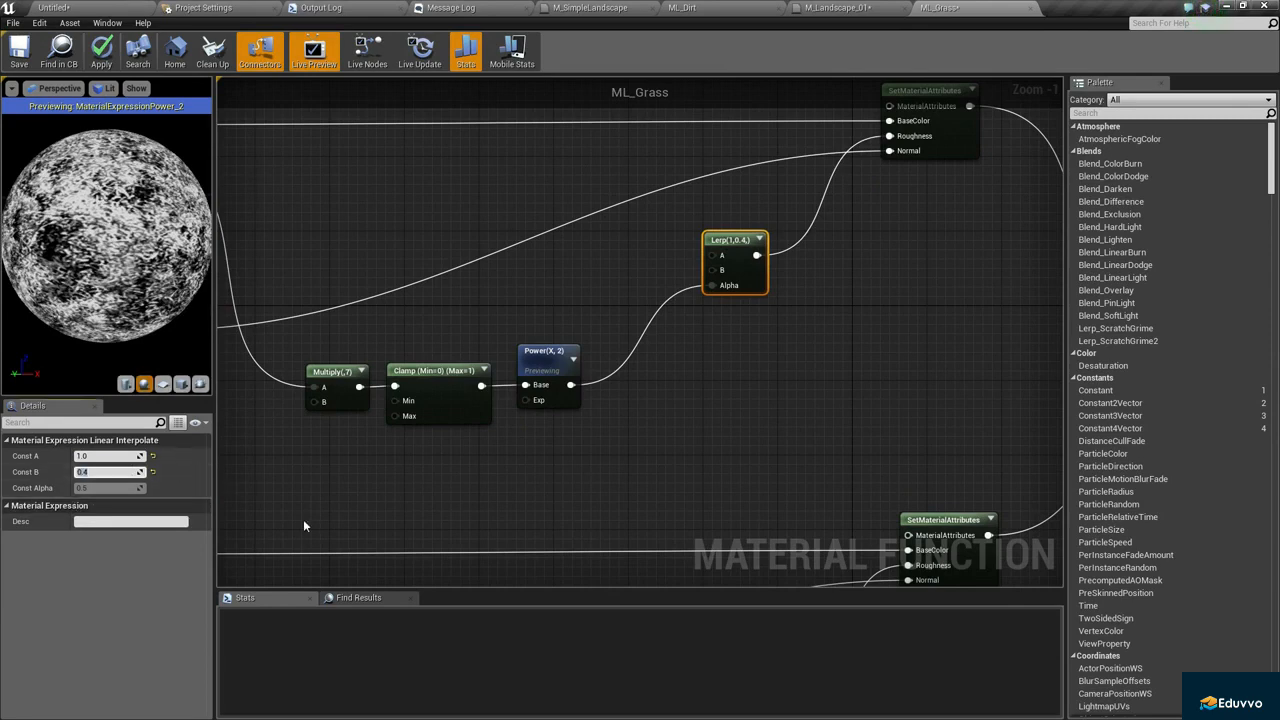
left_click(336, 461)
Preview the close layer's SetMaterialAttributes node and inspect the grass surface on the preview sphere.
right_click_drag(759, 320, 646, 392)
right_click(837, 224)
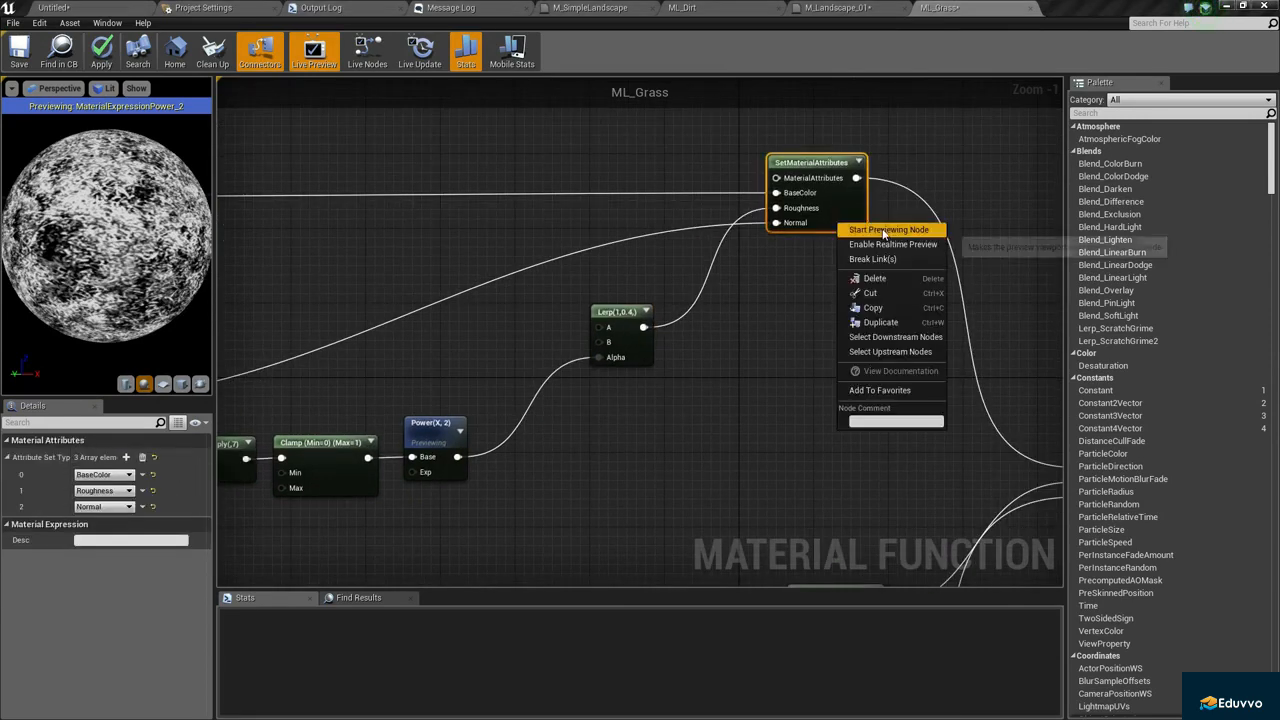
left_click(880, 231)
left_click(777, 393)
left_click_drag(82, 260, 126, 252)
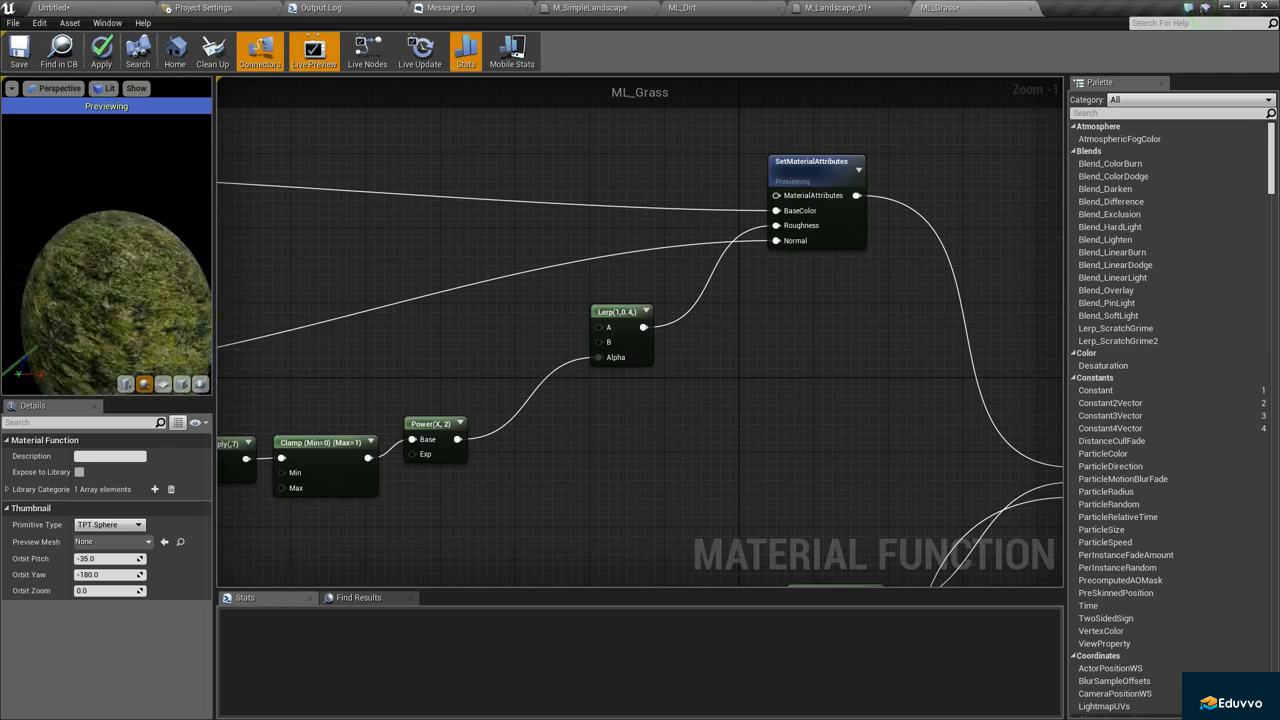
Set Const A of the far layer's roughness Lerp node to 1 and inspect the grass up close on the preview sphere.
right_click_drag(936, 462, 833, 380)
scroll(733, 384, "down", 2)
right_click_drag(506, 424, 562, 354)
right_click_drag(629, 393, 595, 142)
right_click_drag(640, 306, 629, 450)
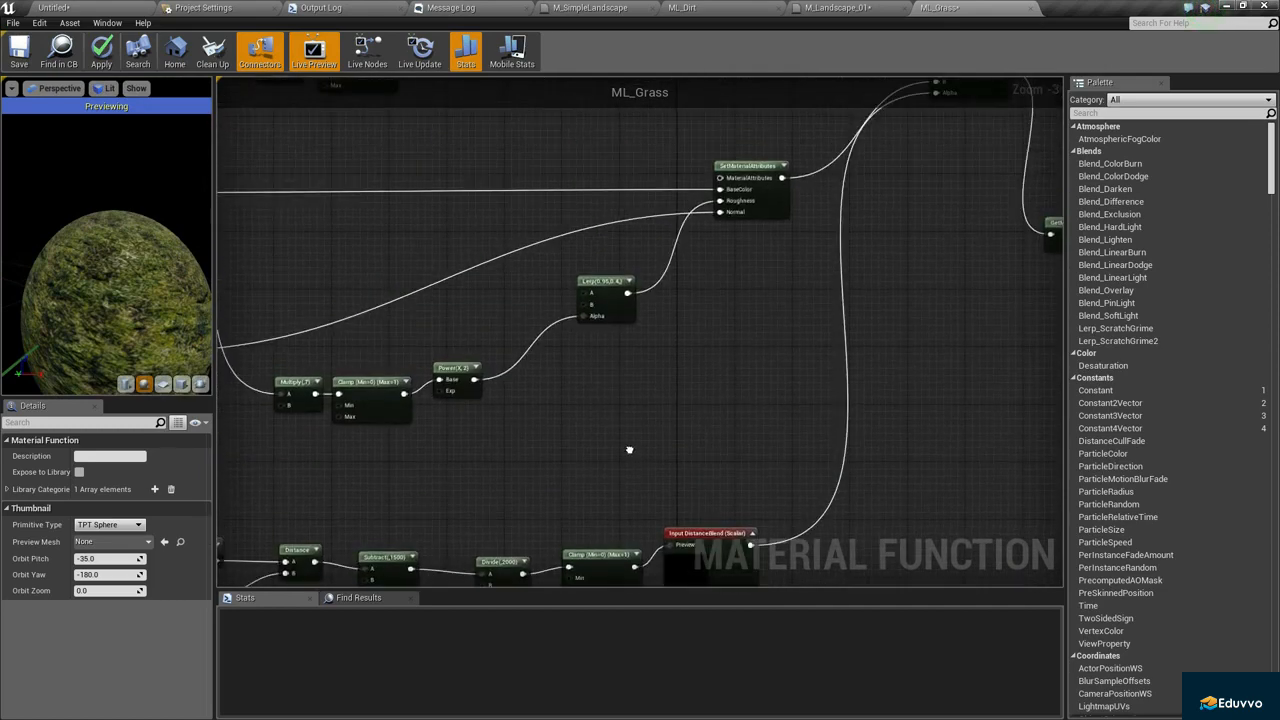
left_click(611, 316)
left_click(115, 455)
type("1")
key("Return")
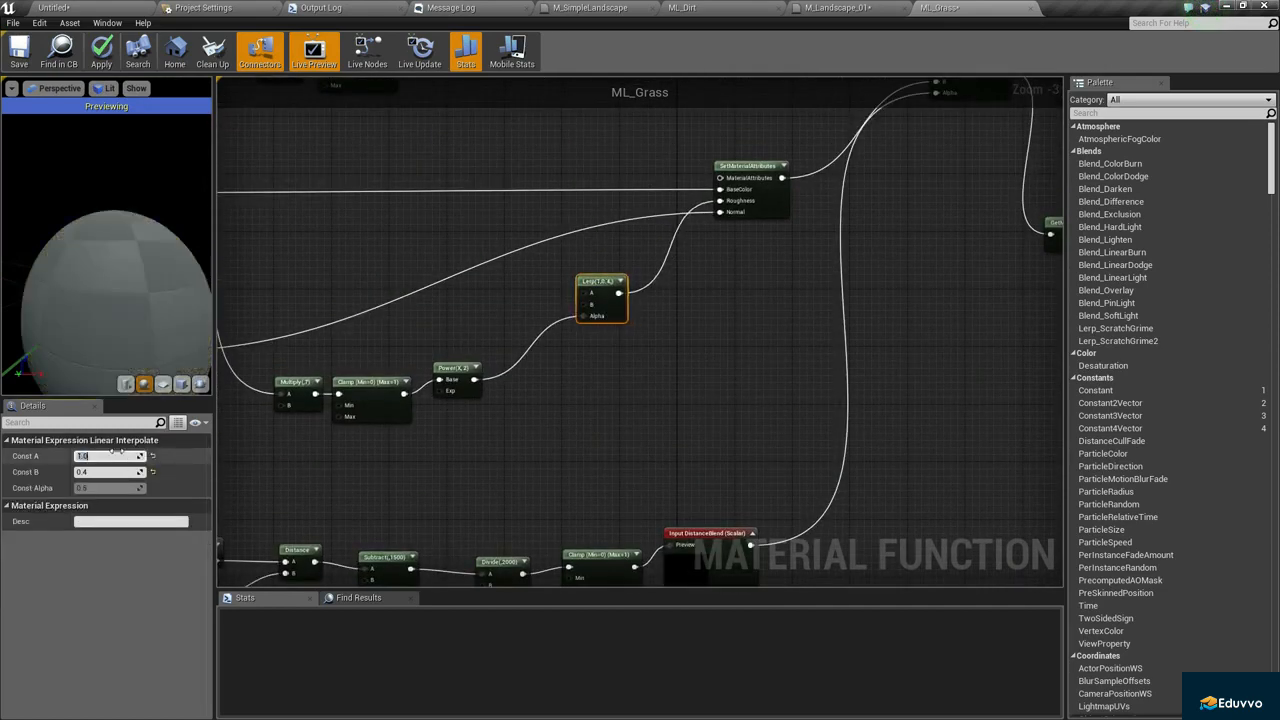
left_click(602, 172)
right_click_drag(602, 172, 486, 439)
right_click_drag(150, 305, 150, 340)
mouse_move(120, 290)
left_mouse_down()
mouse_move(60, 292)
mouse_move(140, 302)
mouse_move(70, 290)
left_mouse_up()
scroll(733, 372, "down", 2)
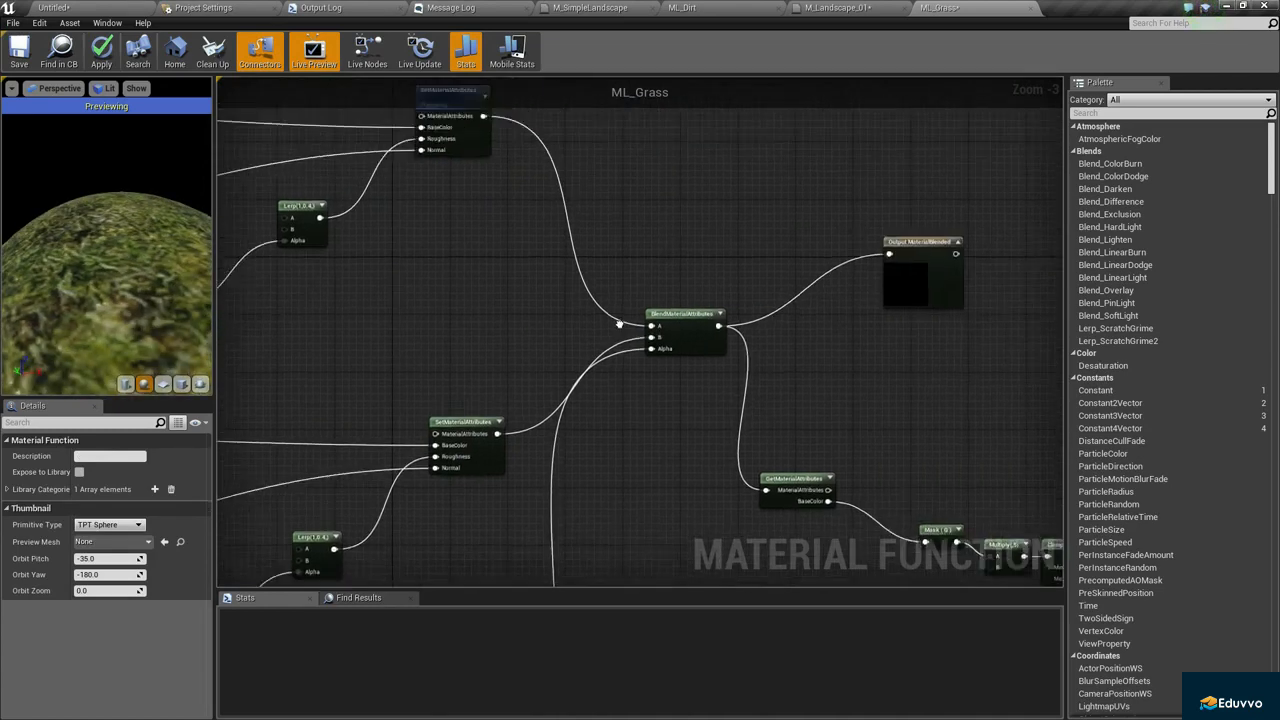
Move the MaterialBlended output node away from BlendMaterialAttributes to free space between them.
right_click_drag(802, 342, 738, 330)
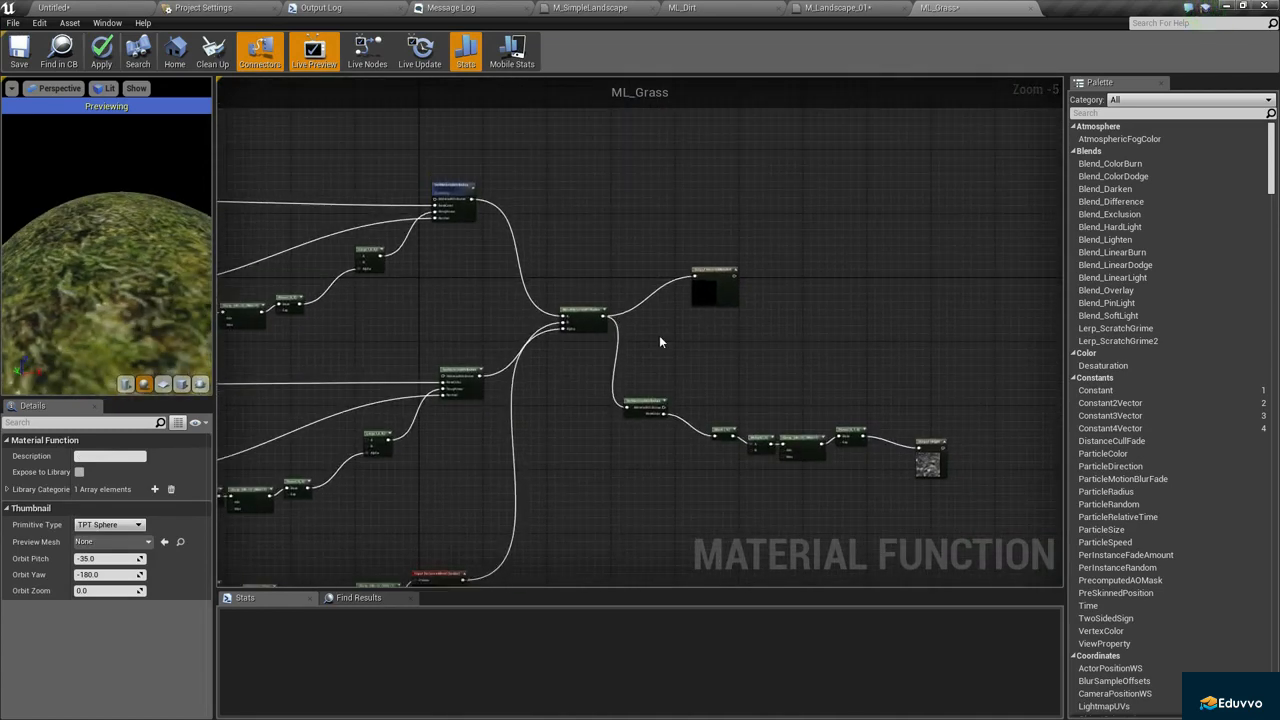
scroll(534, 208, "up", 2)
right_click_drag(606, 289, 396, 259)
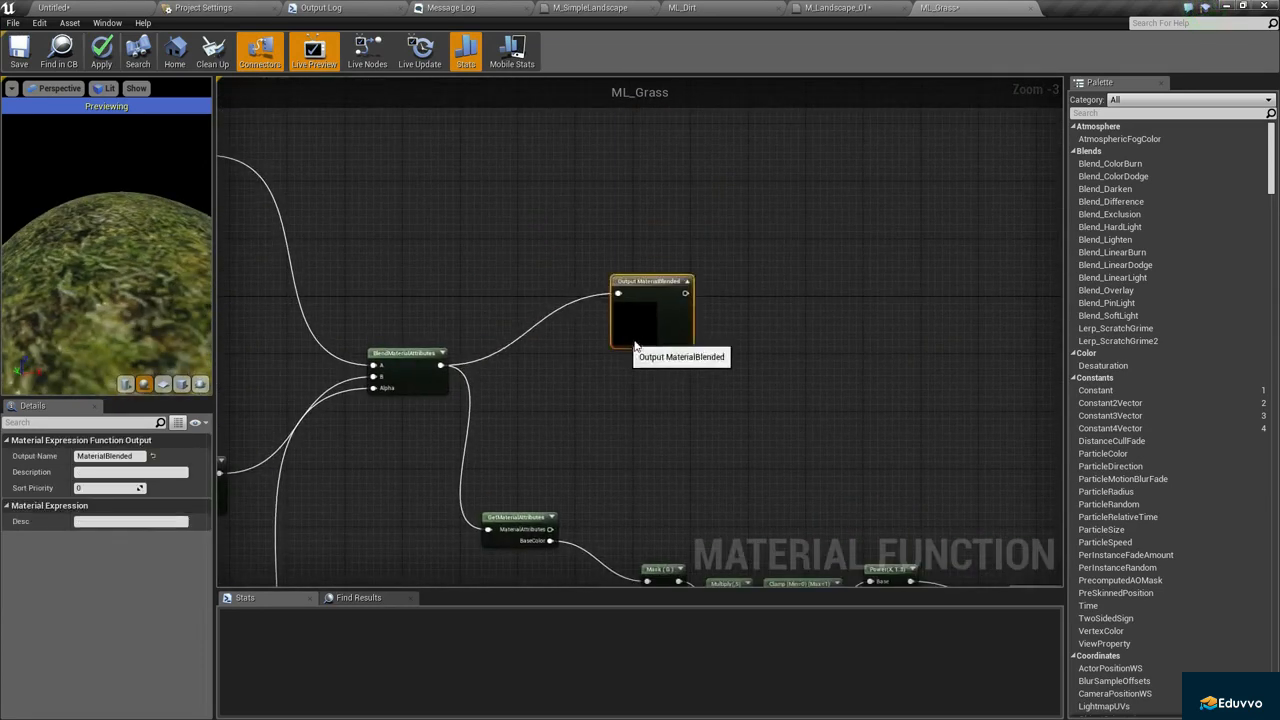
left_click_drag(628, 340, 830, 268)
right_click_drag(620, 335, 586, 307)
Add a FuzzyShadingGrass function node in the space between BlendMaterialAttributes and the MaterialBlended output.
right_click(587, 313)
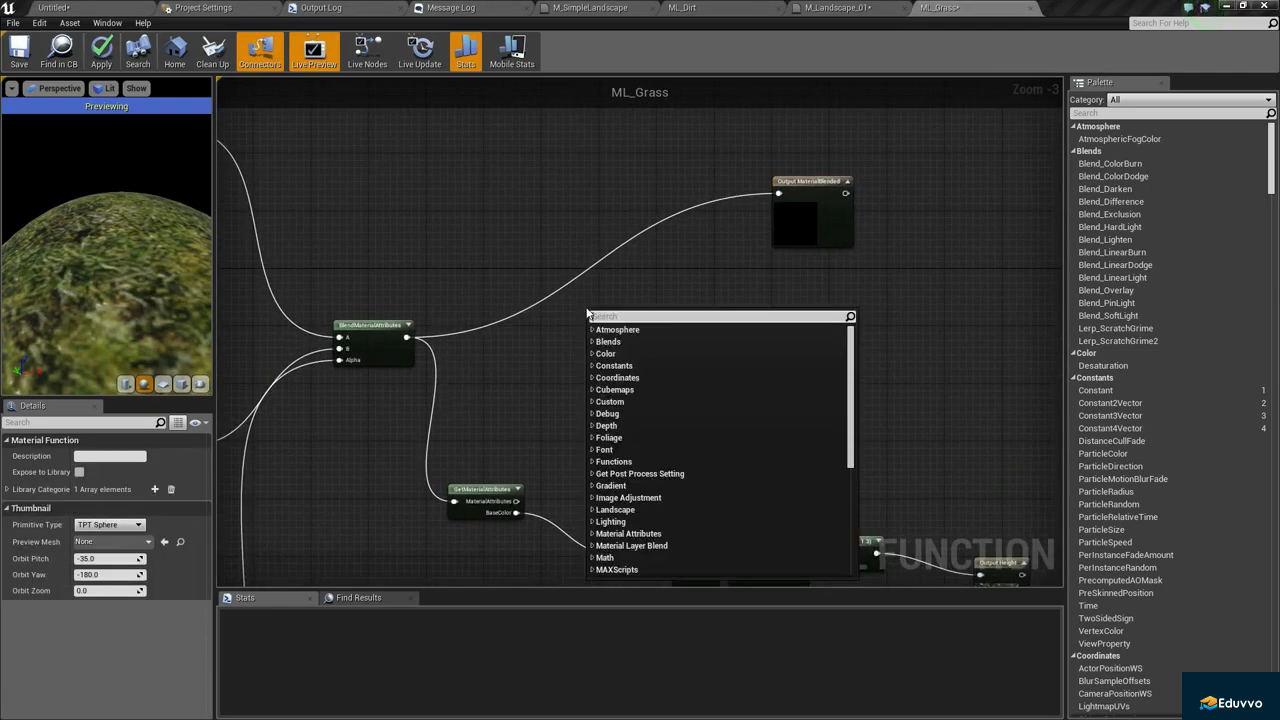
type("fuzz")
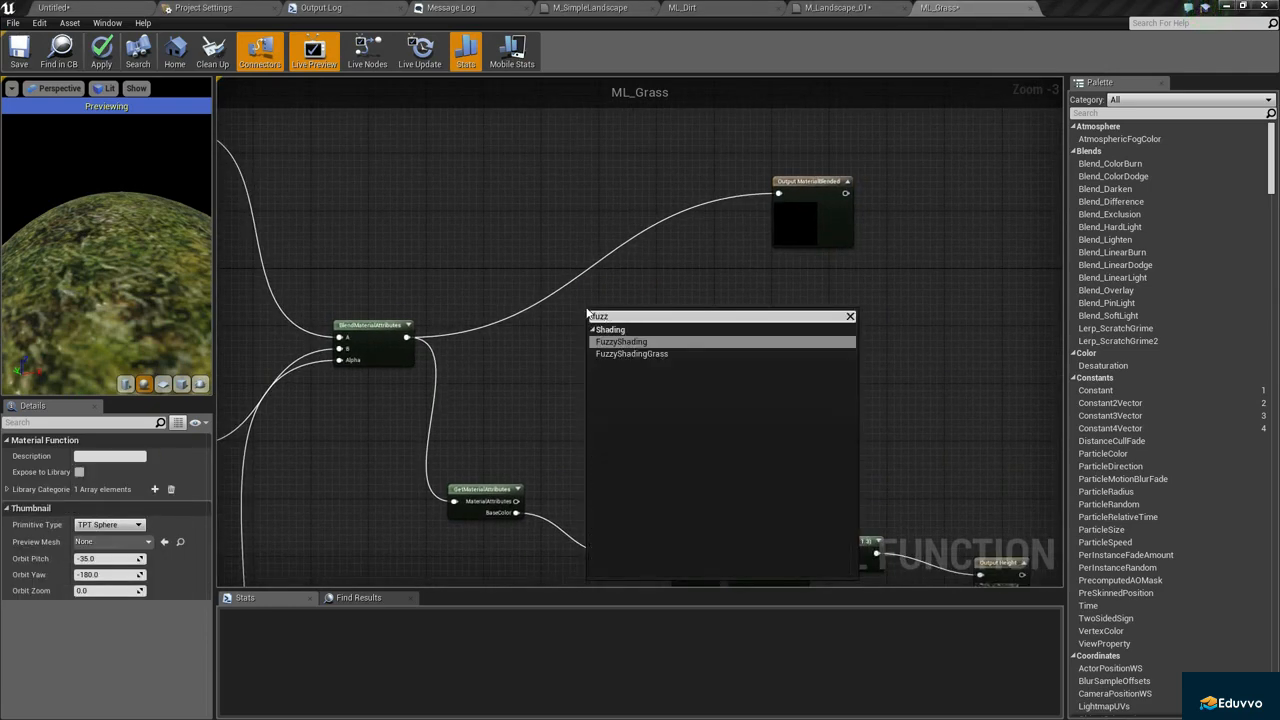
left_click(650, 353)
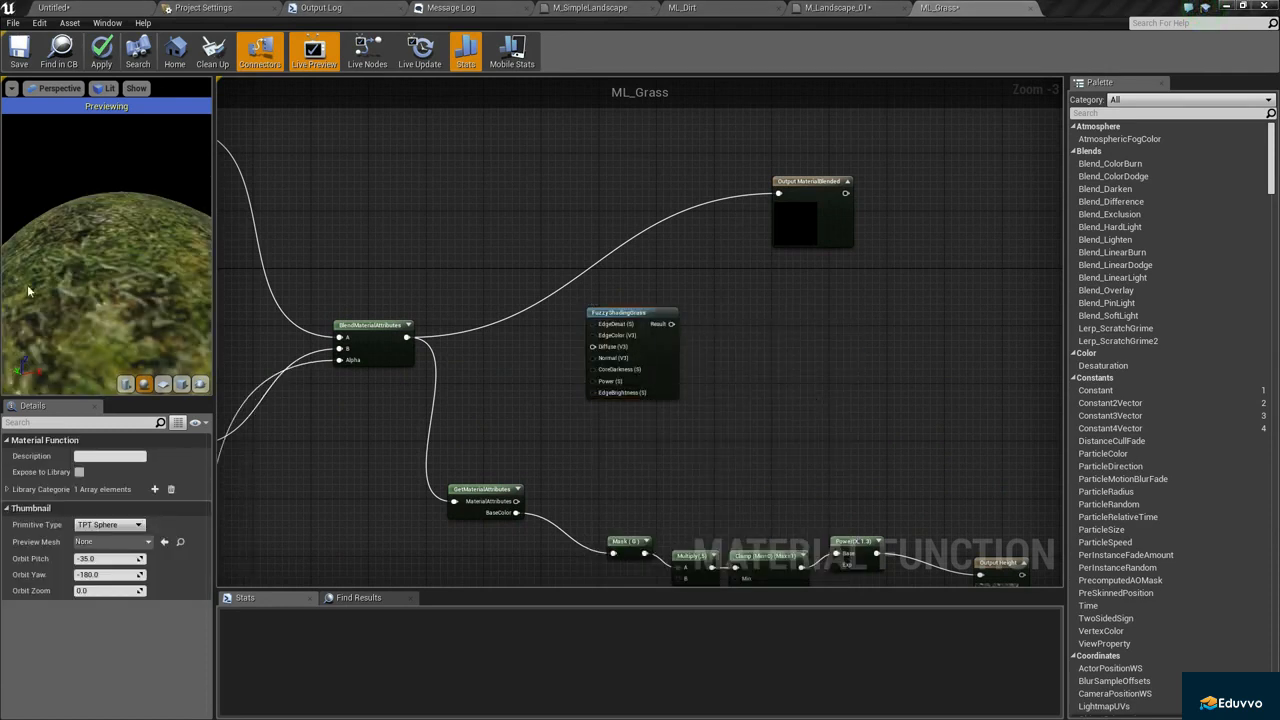
right_click(672, 338)
left_click(507, 238)
right_click_drag(537, 225, 586, 183)
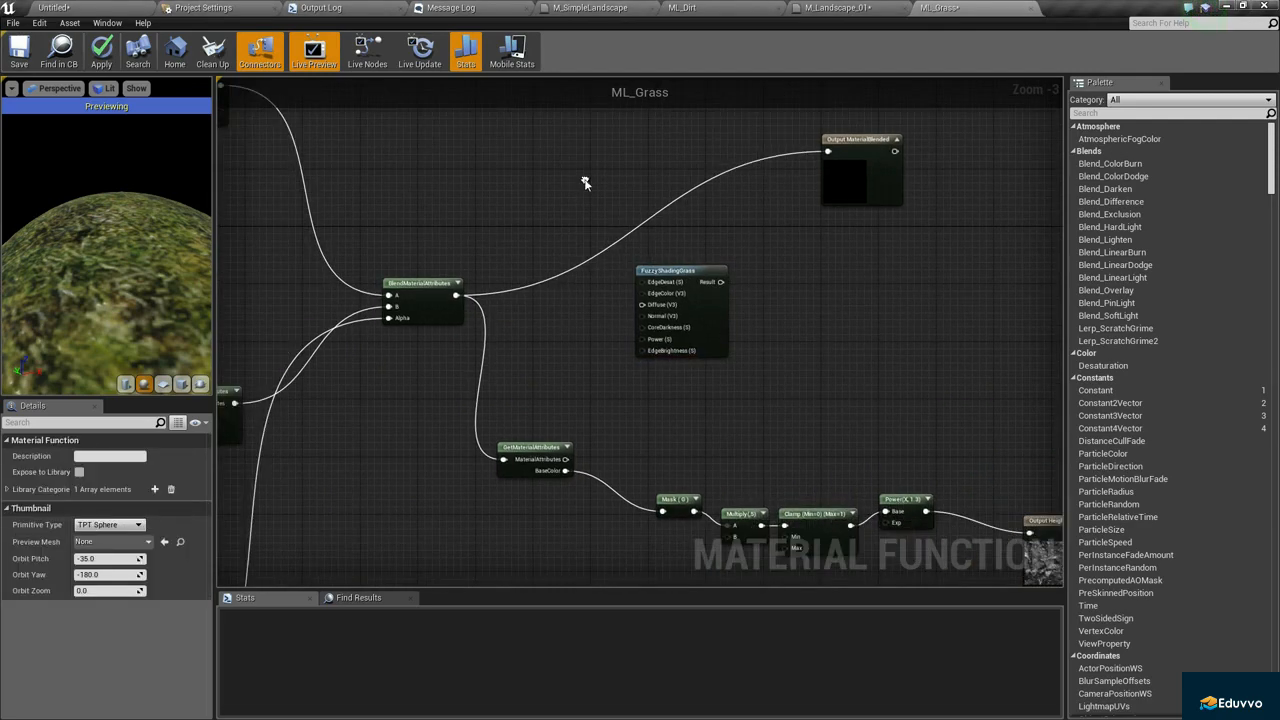
Shift the MaterialBlended output node farther from the FuzzyShadingGrass node.
left_click(876, 193)
left_click_drag(876, 193, 920, 171)
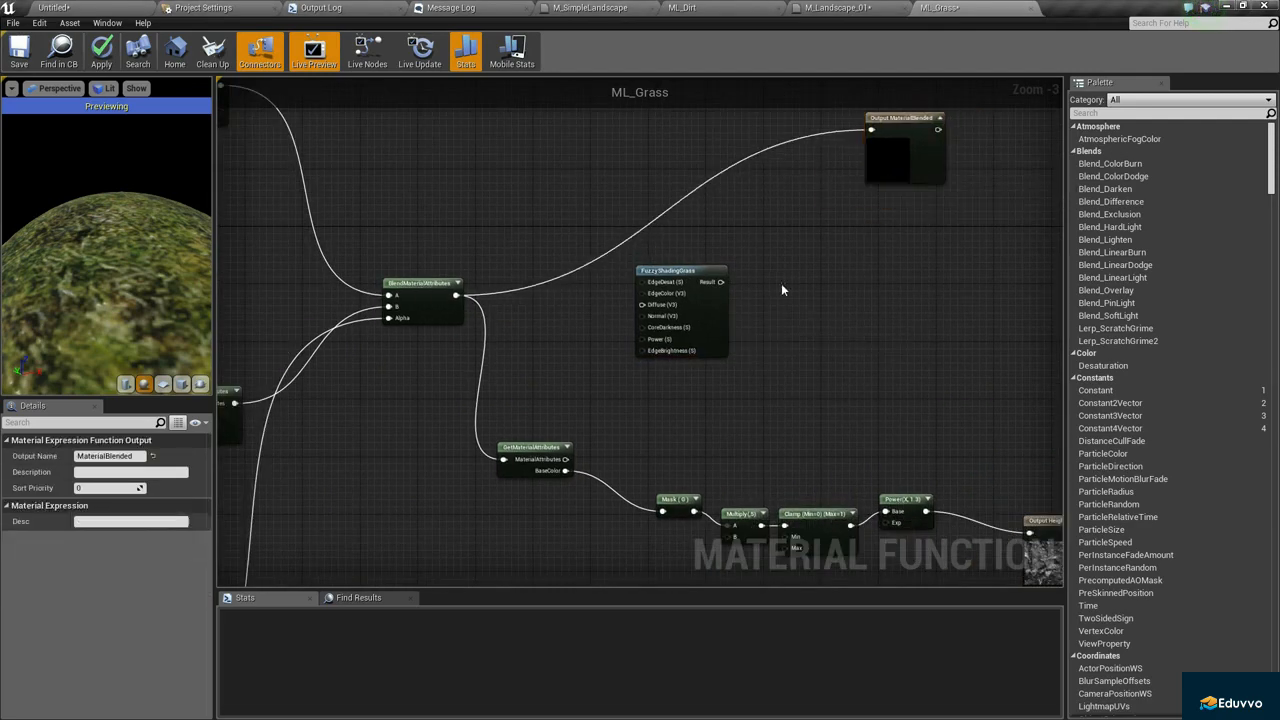
left_click(783, 286)
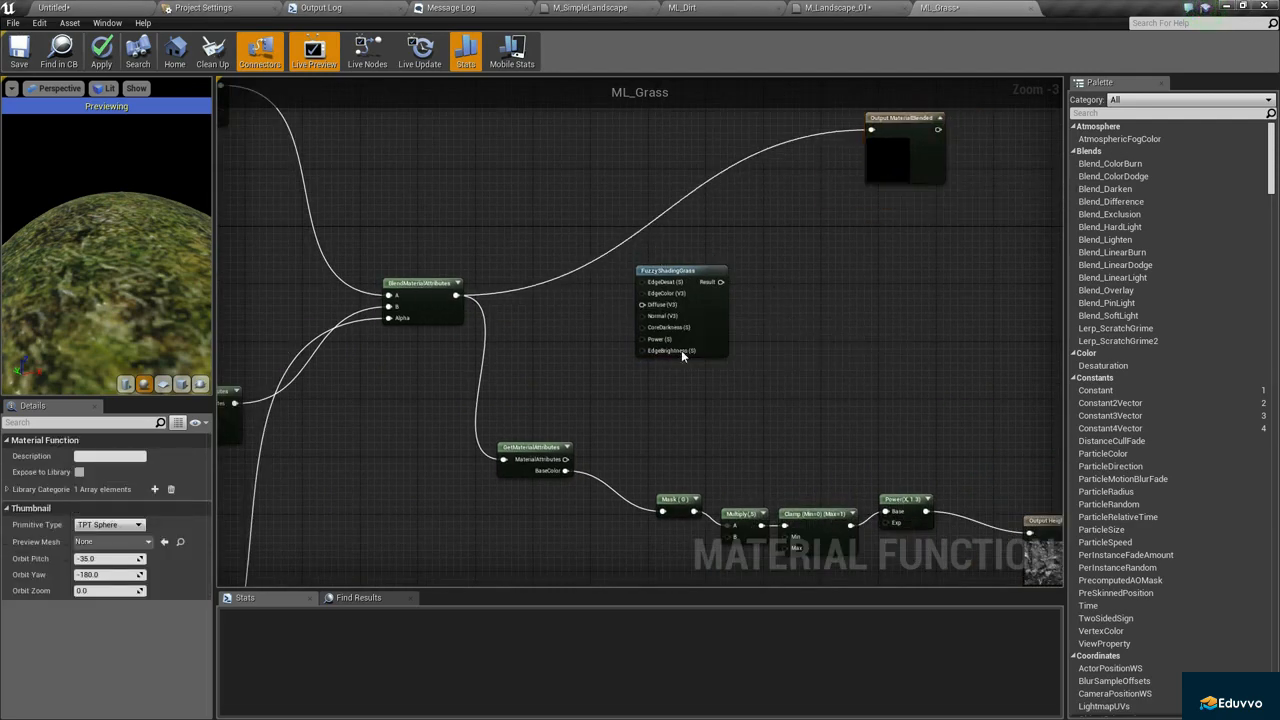
Open the FuzzyShadingGrass function, look over its node network and close it again.
left_click(720, 314)
double_click(712, 316)
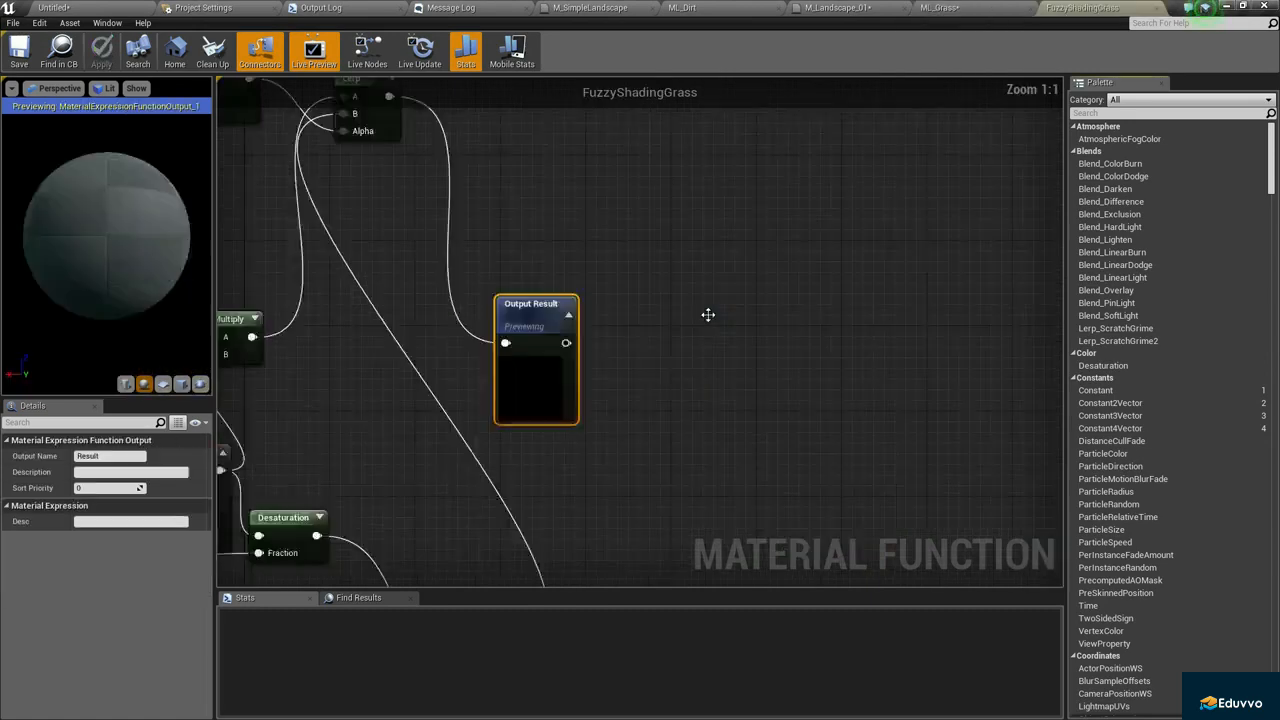
scroll(641, 337, "down", 10)
scroll(551, 314, "up", 3)
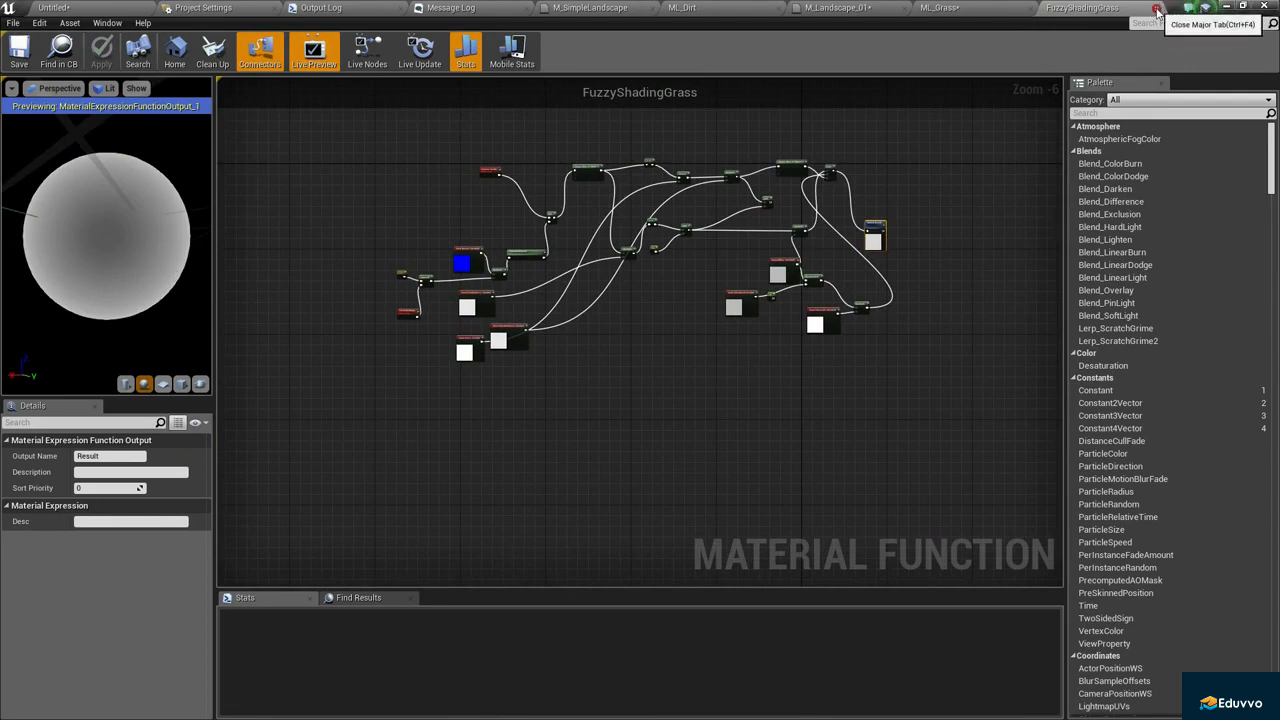
left_click(1157, 9)
Reposition the FuzzyShadingGrass node between BlendMaterialAttributes and the MaterialBlended output.
right_click_drag(842, 266, 822, 300)
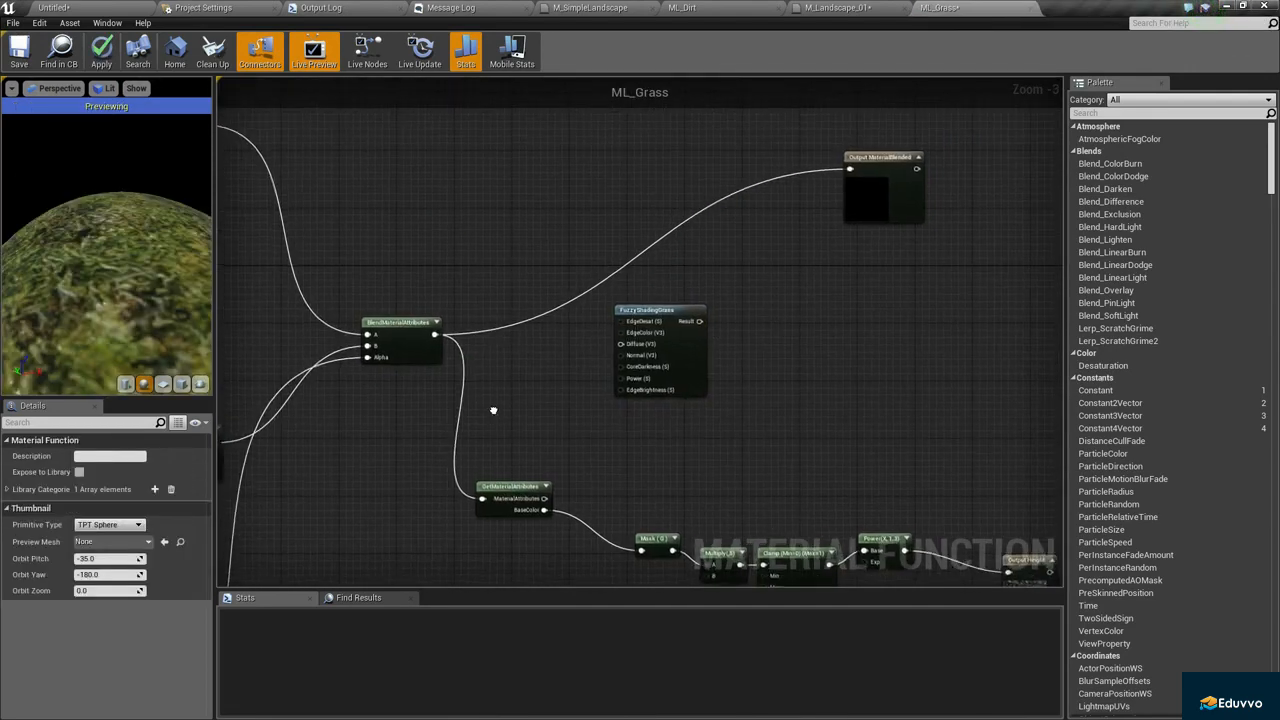
right_click_drag(486, 414, 326, 311)
left_click_drag(600, 323, 626, 270)
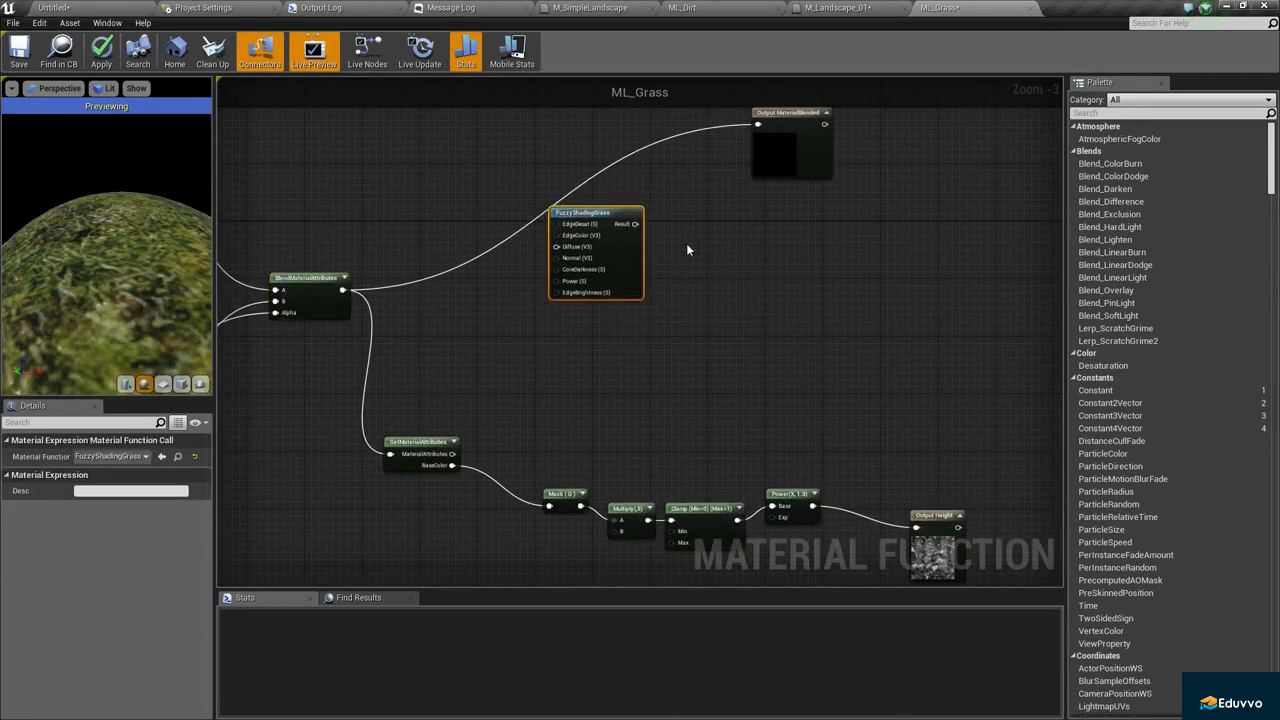
left_click_drag(575, 235, 590, 279)
left_click(531, 314)
scroll(588, 275, "up", 2)
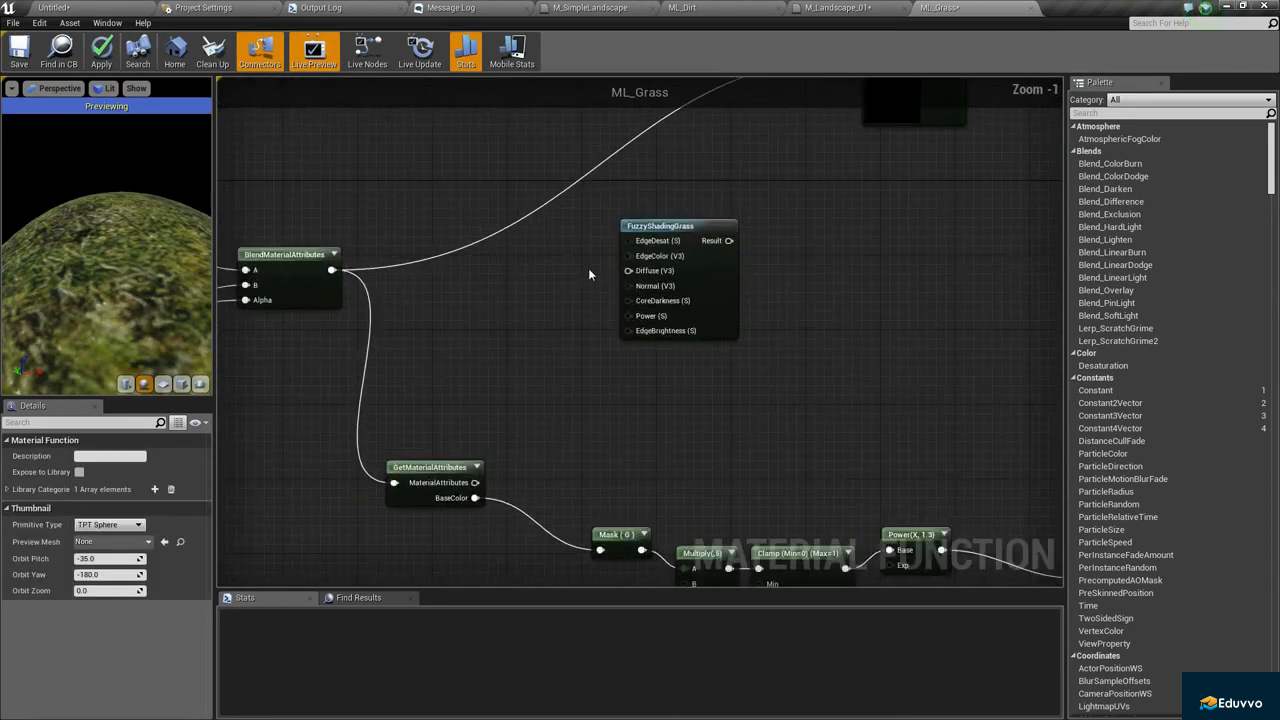
right_click_drag(588, 275, 608, 283)
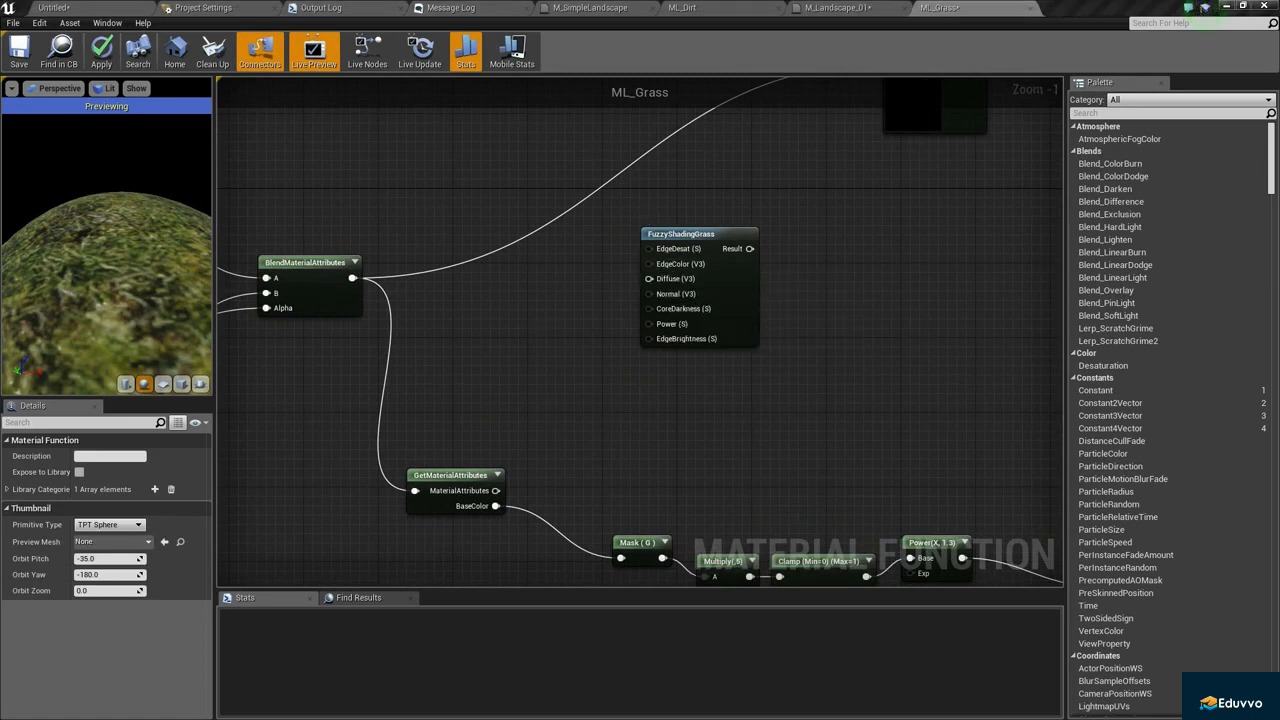
Move the GetMaterialAttributes node up, closer to BlendMaterialAttributes and the FuzzyShadingGrass node.
right_click_drag(380, 324, 454, 266)
left_click(514, 425)
left_click(580, 340)
right_click_drag(580, 340, 419, 370)
left_click(348, 430)
left_click_drag(348, 432, 359, 357)
right_click_drag(370, 366, 398, 356)
Add a Normal attribute to GetMaterialAttributes and wire its BaseColor and Normal outputs to the Diffuse and Normal inputs of FuzzyShadingGrass.
left_click(400, 340)
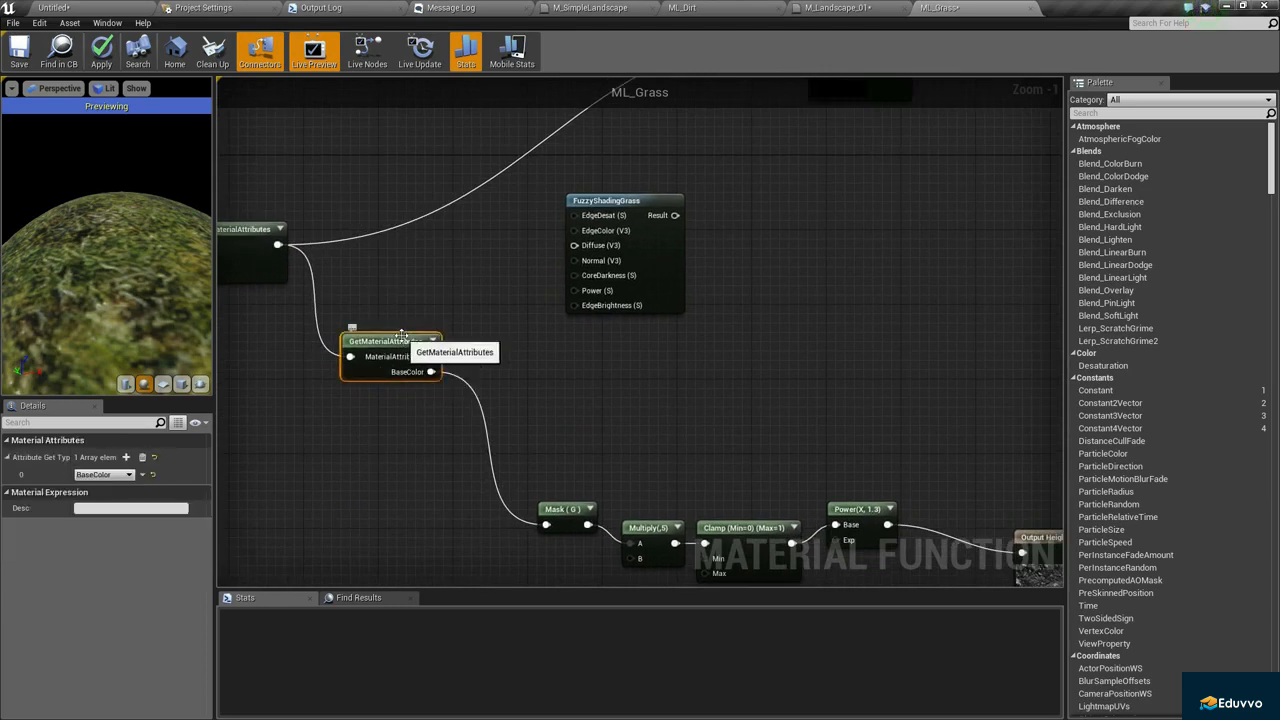
left_click(126, 457)
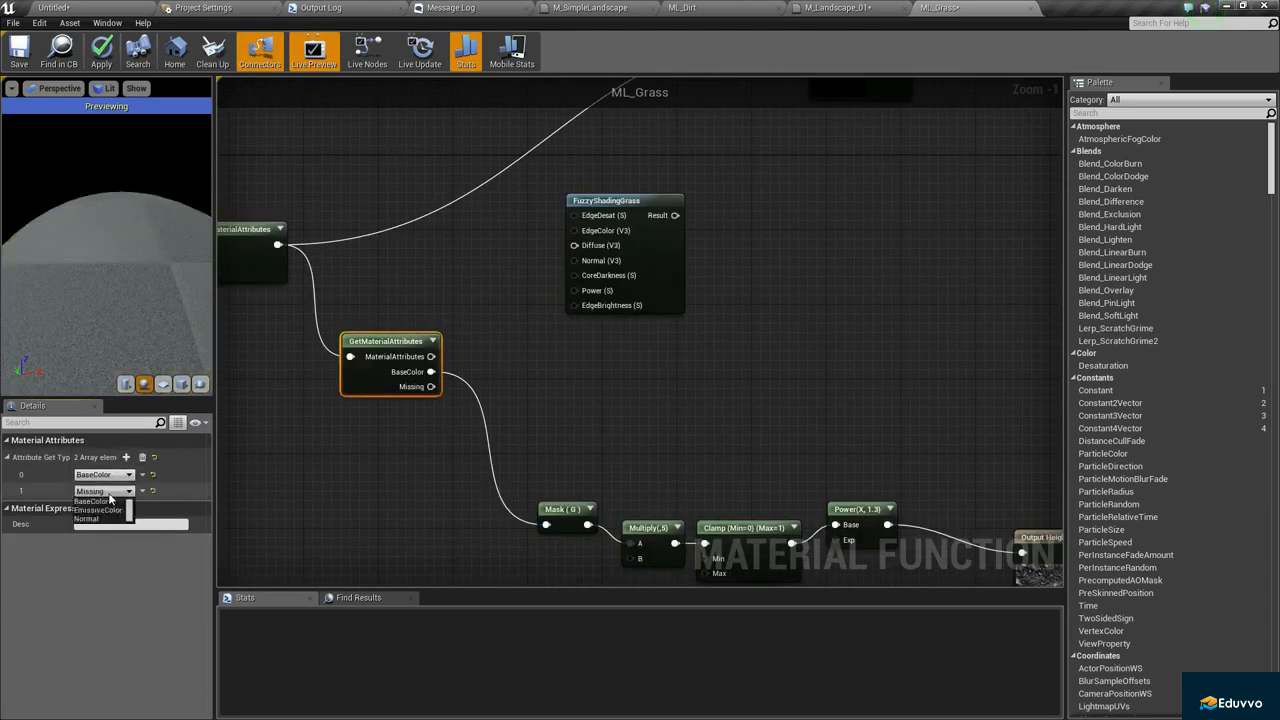
left_click(104, 490)
left_click(95, 274)
left_click(392, 296)
mouse_move(431, 371)
left_mouse_down()
mouse_move(440, 385)
mouse_move(585, 247)
mouse_move(431, 386)
left_mouse_up()
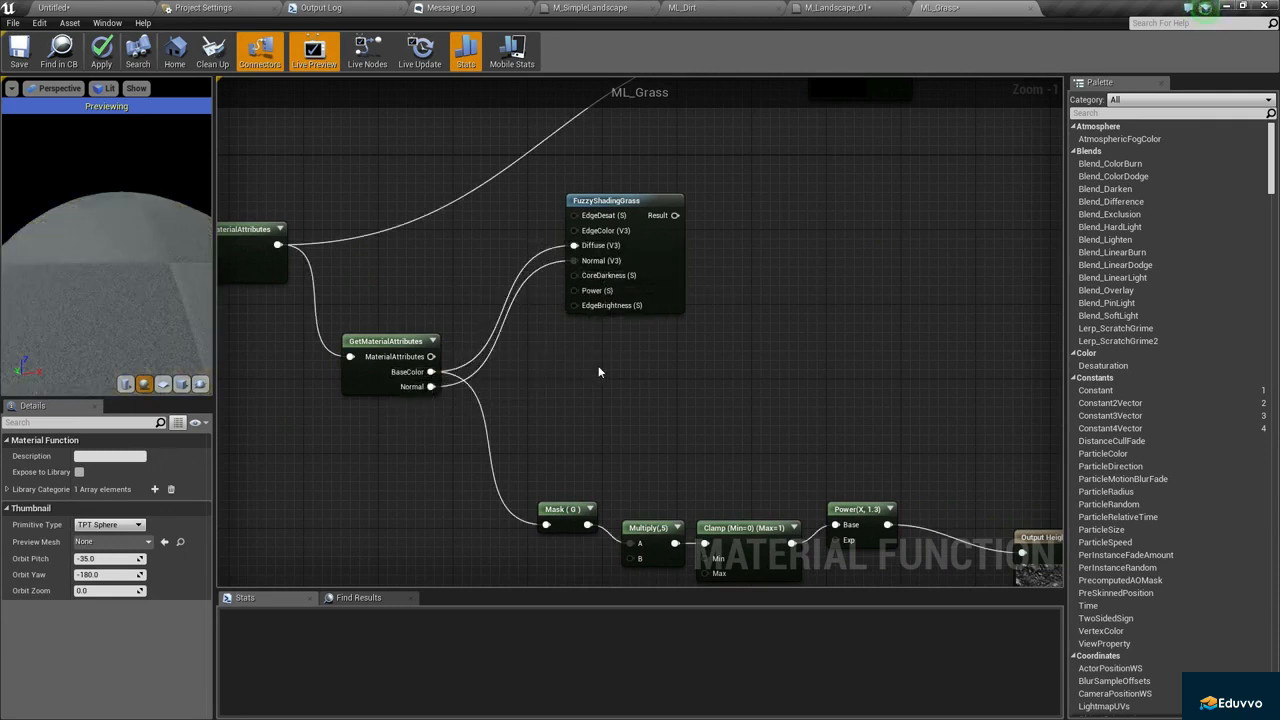
Preview the FuzzyShadingGrass node and inspect its shading on the preview sphere from several angles and distances.
right_click_drag(635, 223, 584, 252)
right_click(598, 263)
left_click(650, 276)
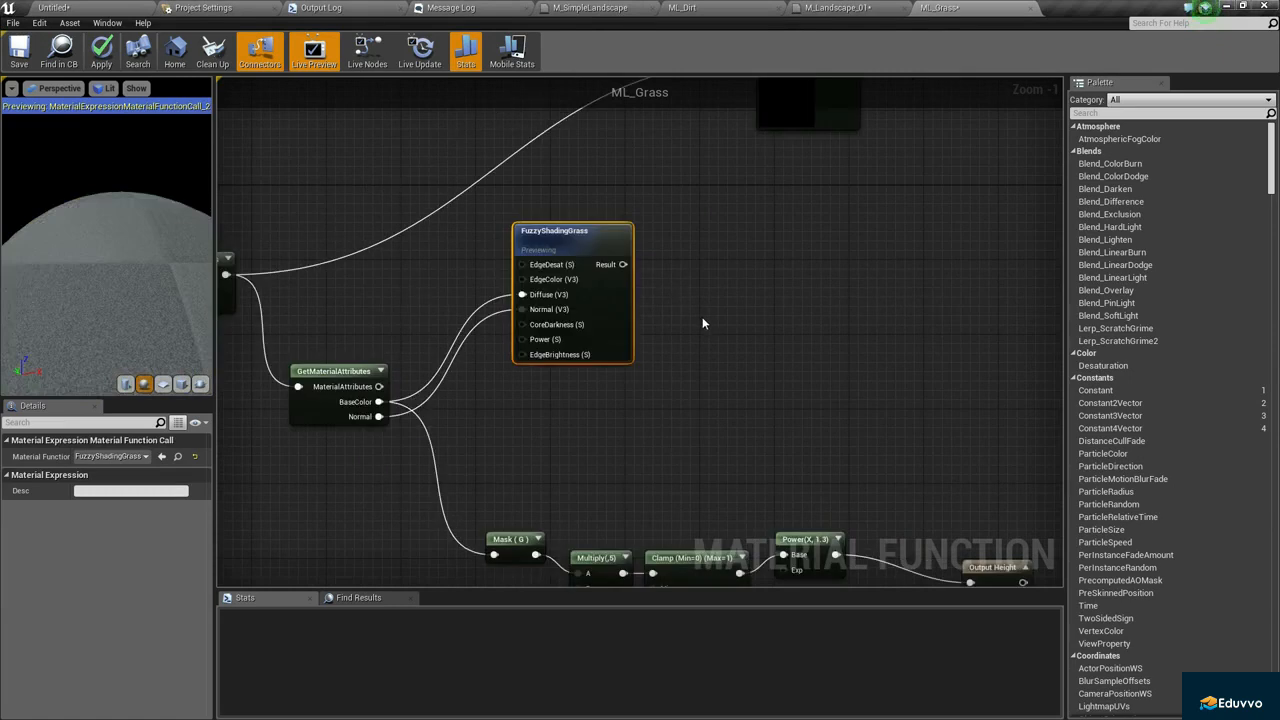
right_click_drag(679, 311, 594, 279)
scroll(144, 300, "down", 5)
scroll(144, 310, "up", 2)
left_click_drag(144, 312, 148, 304)
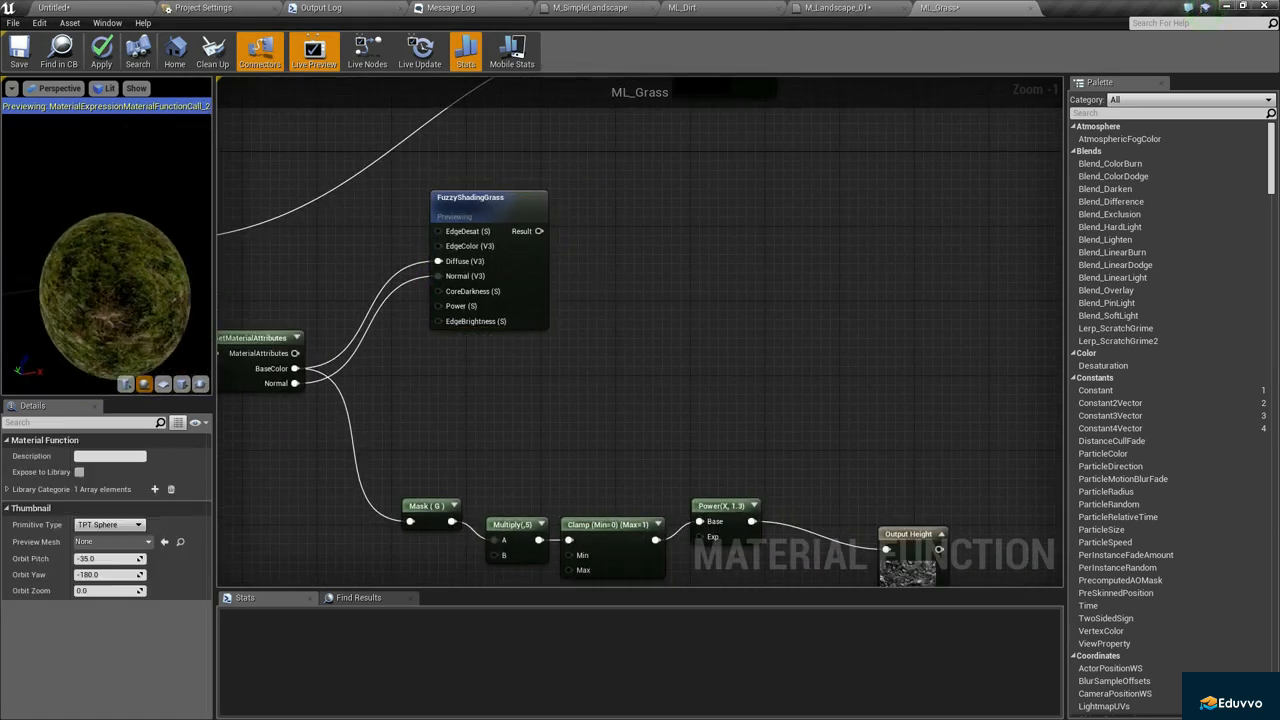
left_click_drag(60, 276, 76, 317)
scroll(66, 303, "up", 2)
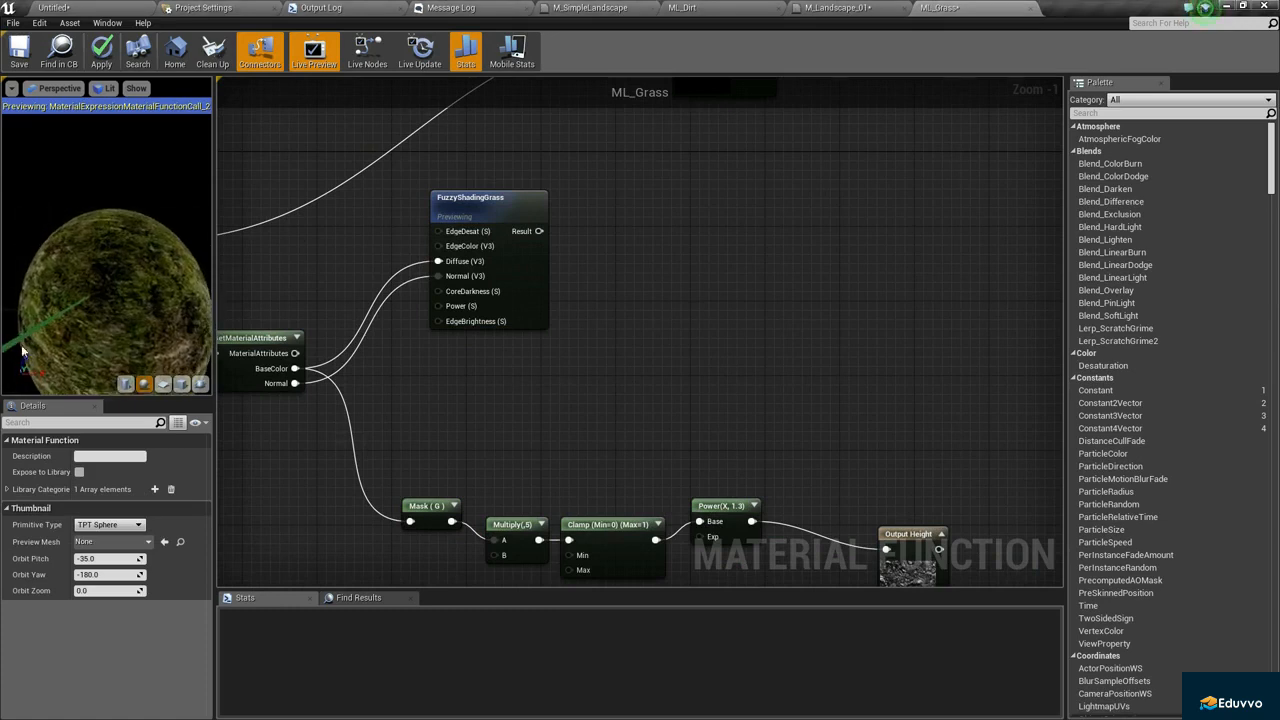
Move the FuzzyShadingGrass node farther away from GetMaterialAttributes to make room for extra input nodes.
left_click_drag(153, 207, 165, 300)
scroll(170, 338, "down", 2)
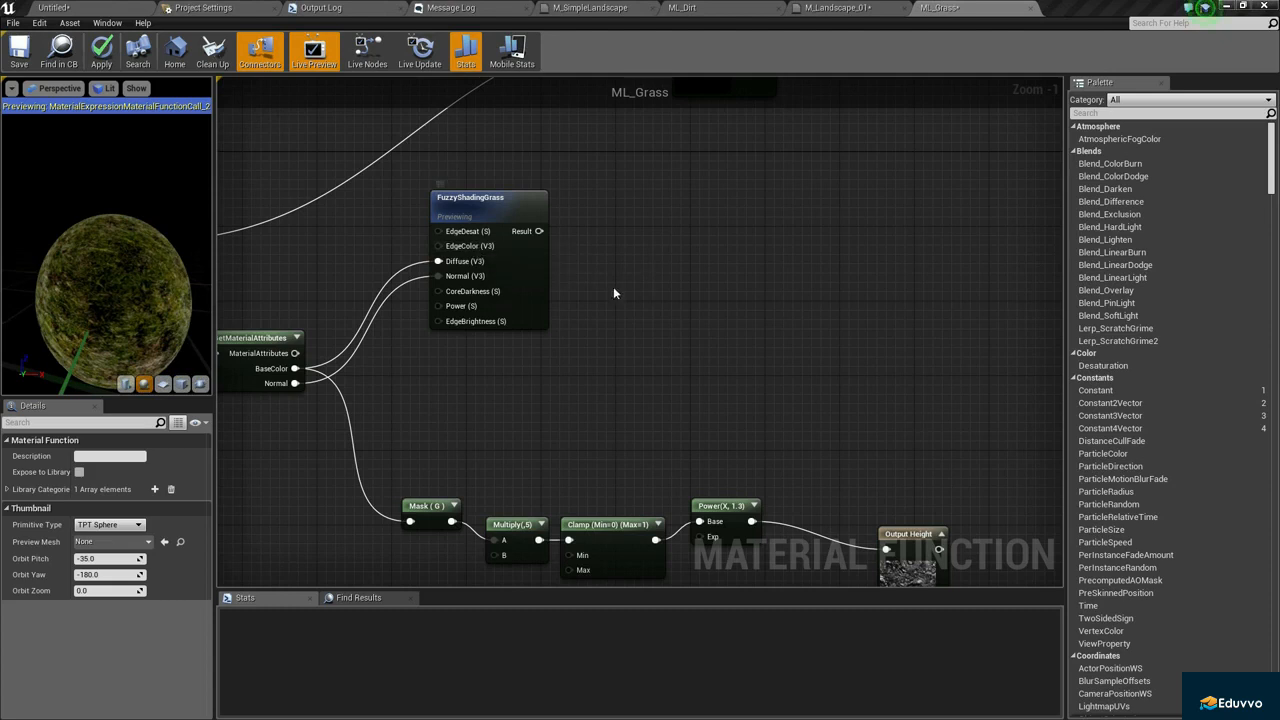
left_click_drag(526, 273, 607, 310)
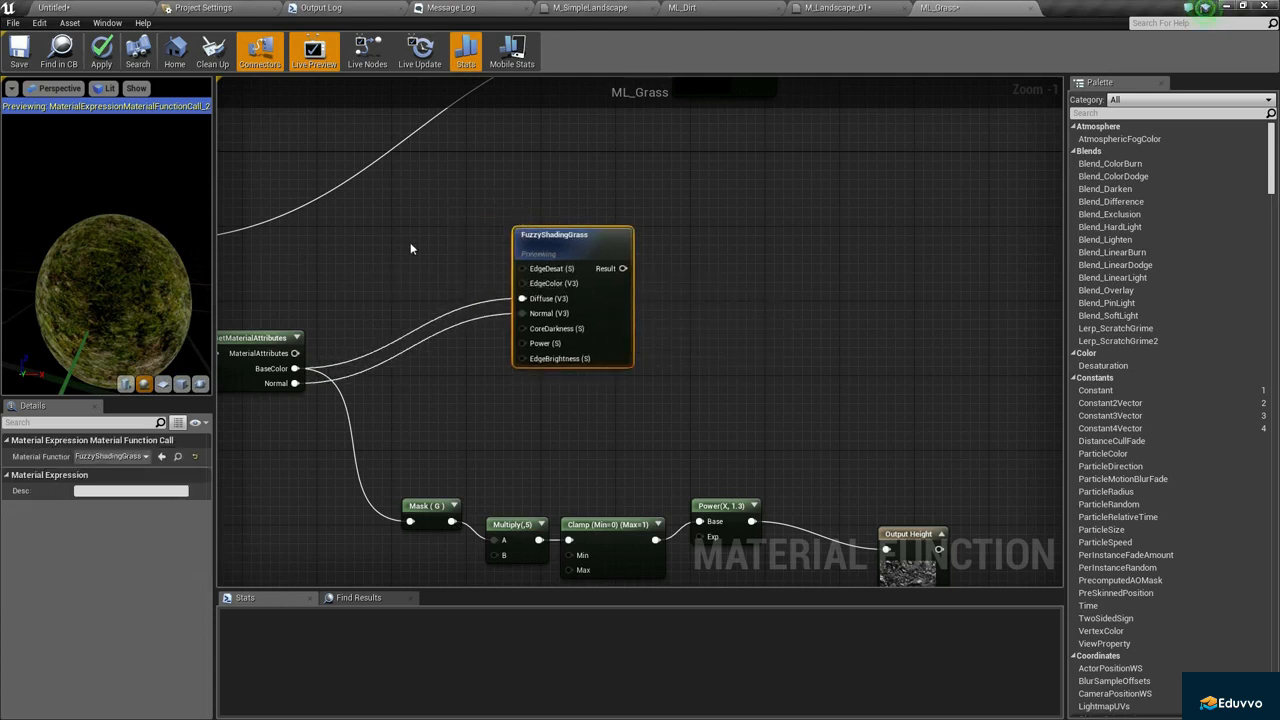
right_click_drag(455, 298, 420, 280)
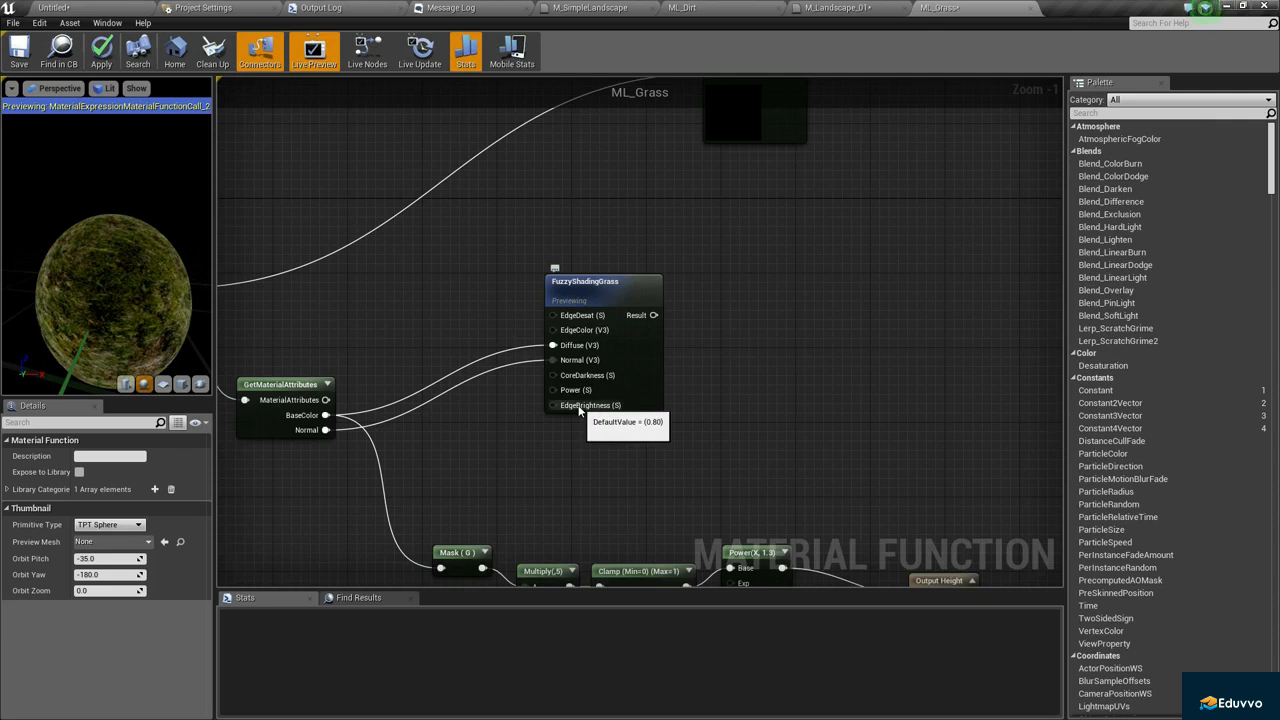
left_click_drag(631, 351, 658, 360)
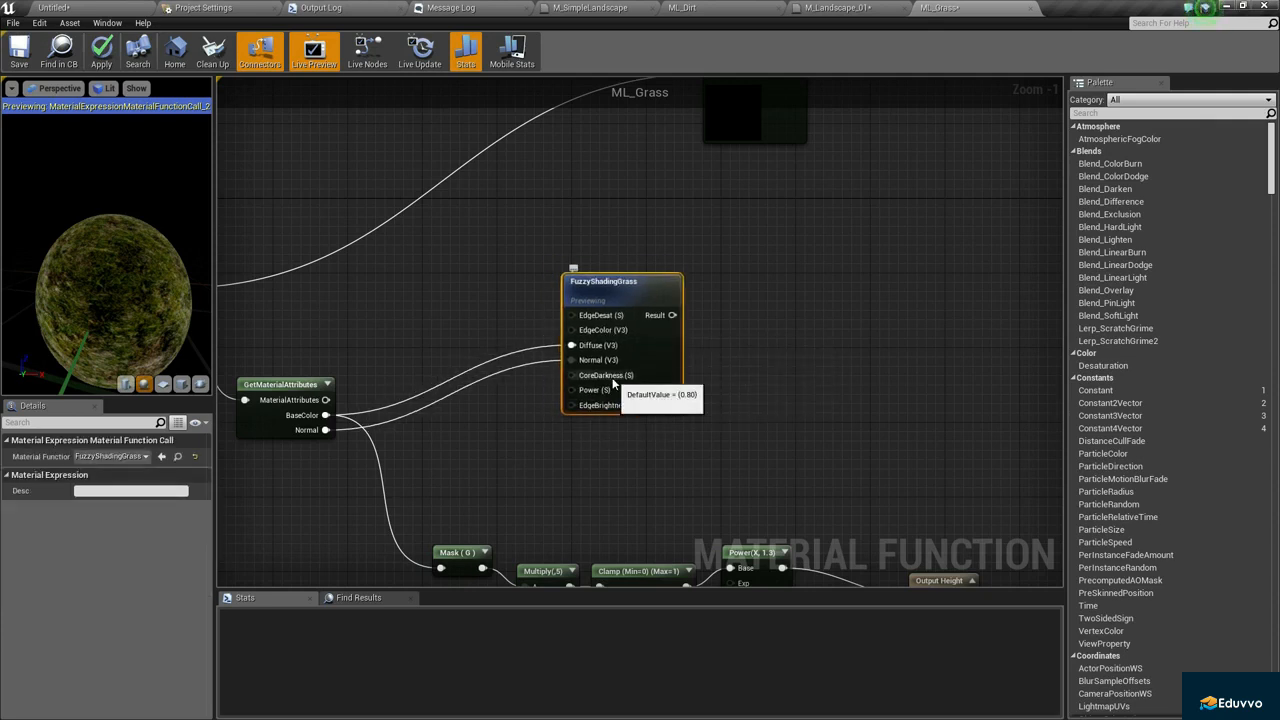
right_click_drag(520, 300, 450, 238)
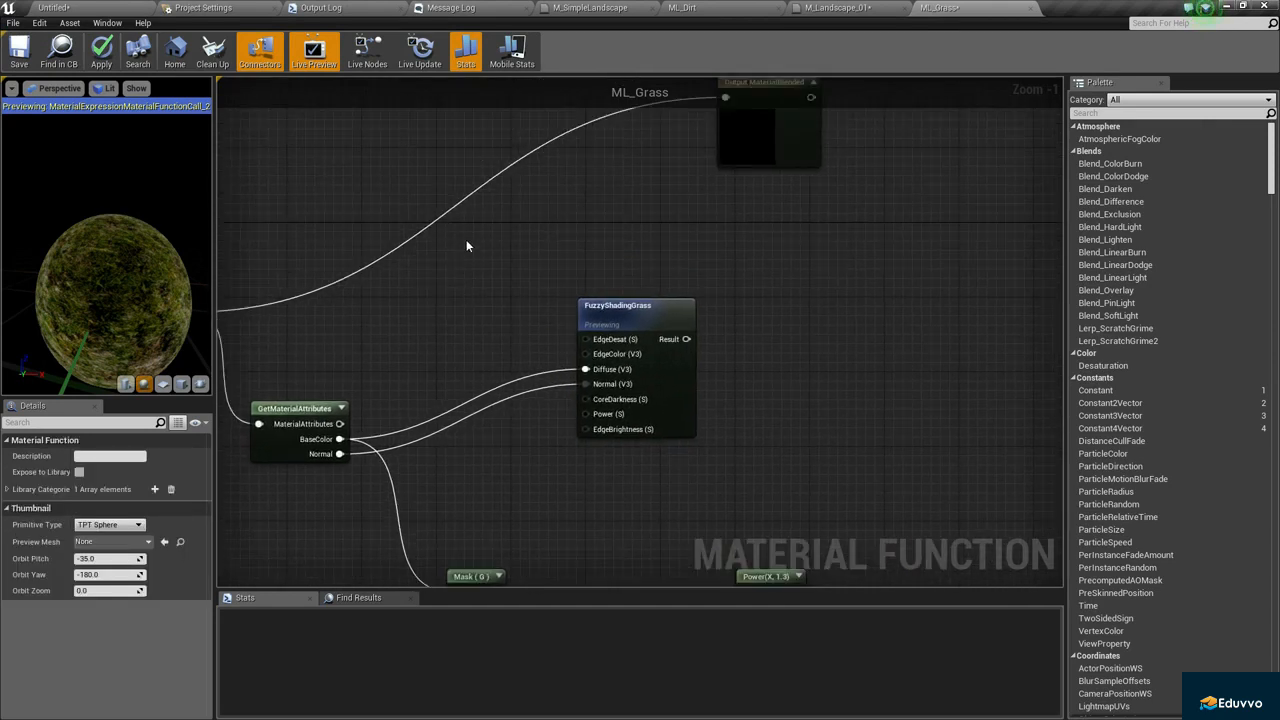
Place four Constant nodes between GetMaterialAttributes and FuzzyShadingGrass, two above and two below the Diffuse and Normal wires.
left_click(466, 240)
left_click(468, 287)
right_click_drag(474, 330, 465, 221)
left_click(470, 327)
left_click(486, 397)
left_click_drag(503, 410, 487, 375)
left_click_drag(496, 126, 478, 246)
left_click(510, 250)
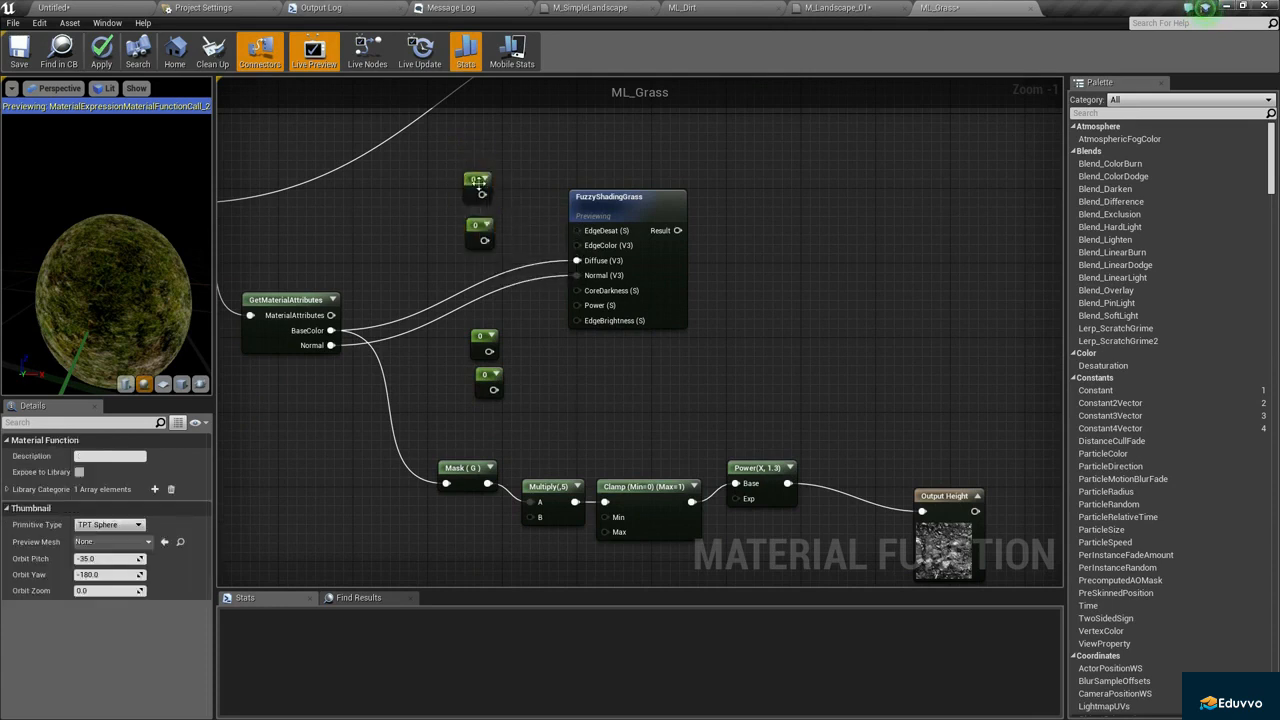
left_click(476, 190)
left_click(465, 182)
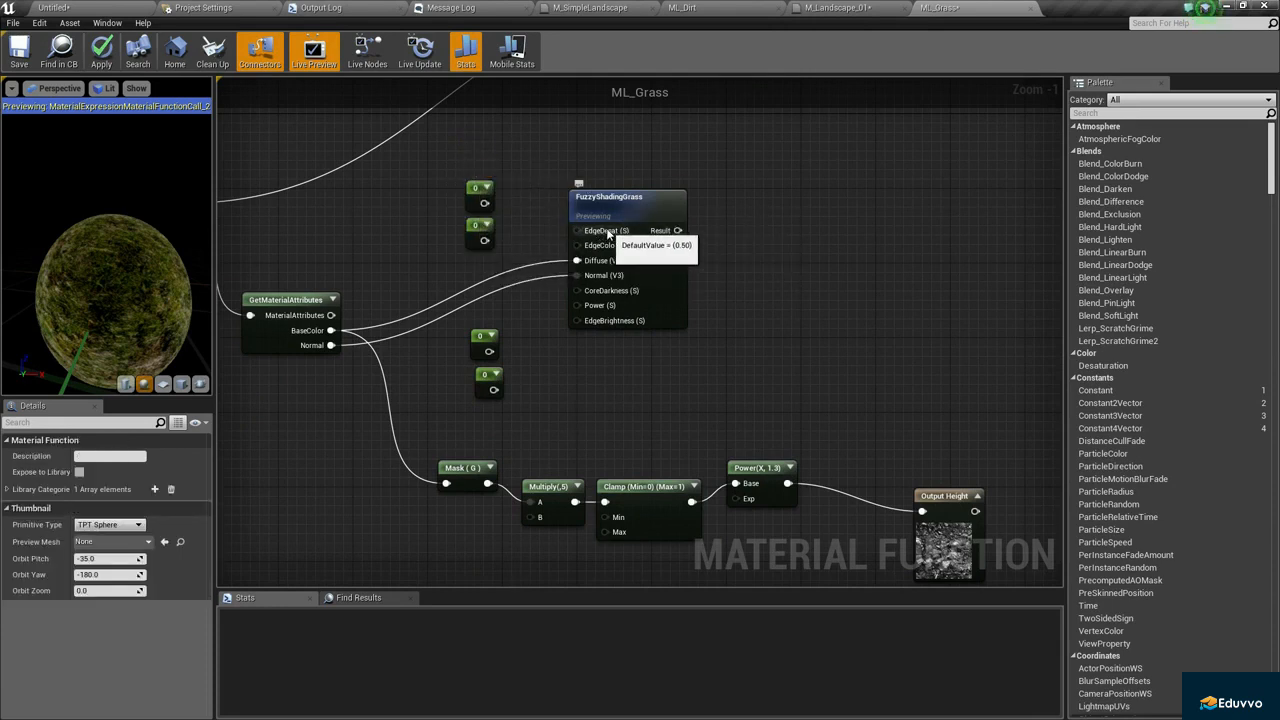
Set the topmost constant to 0.6 and wire it into the EdgeDesat input of FuzzyShadingGrass.
left_click(467, 195)
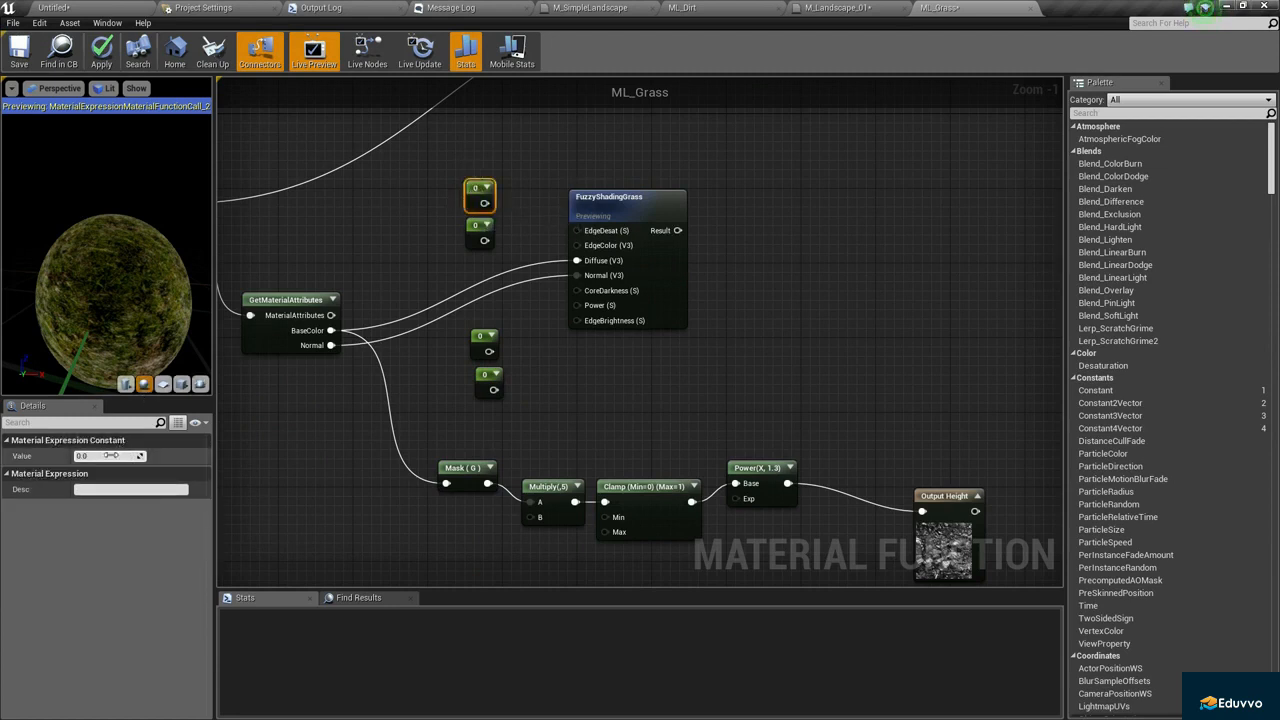
left_click(111, 456)
type("0.6")
key("Return")
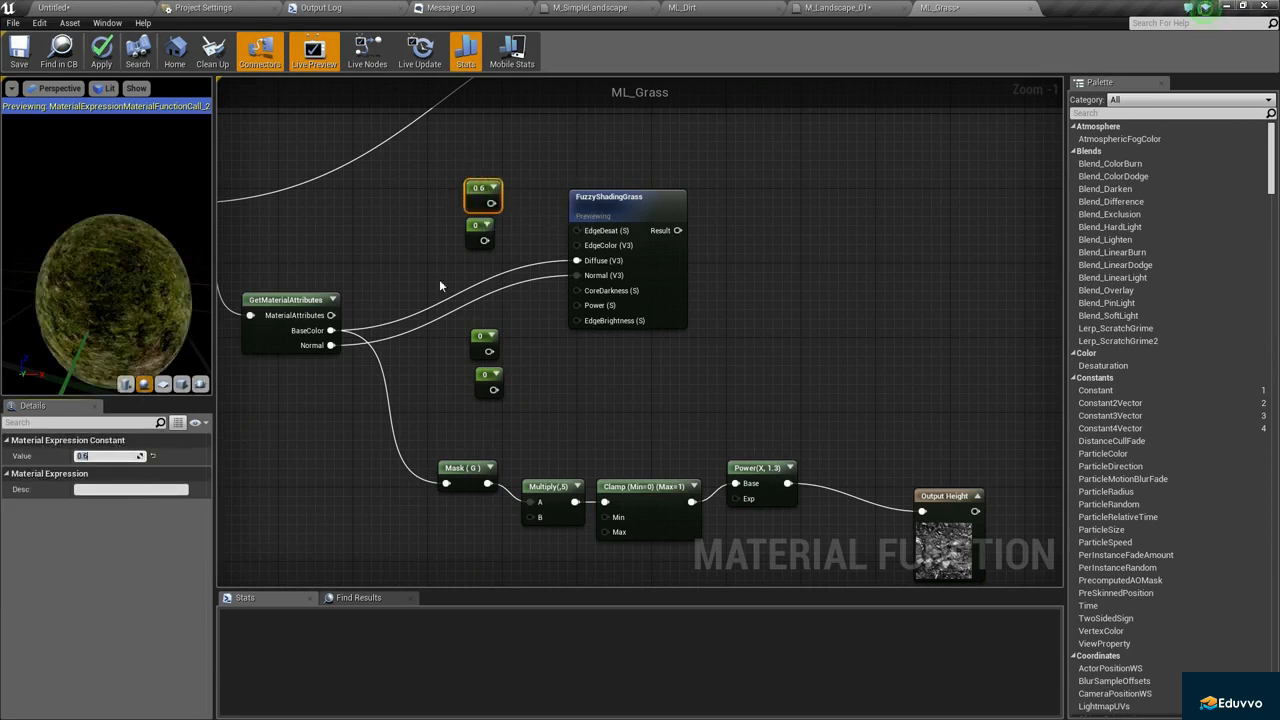
left_click(607, 235)
left_click_drag(609, 237, 571, 232)
left_click(512, 187)
Set the second constant to 2.5 and wire it into the EdgeColor input of FuzzyShadingGrass.
left_click(484, 236)
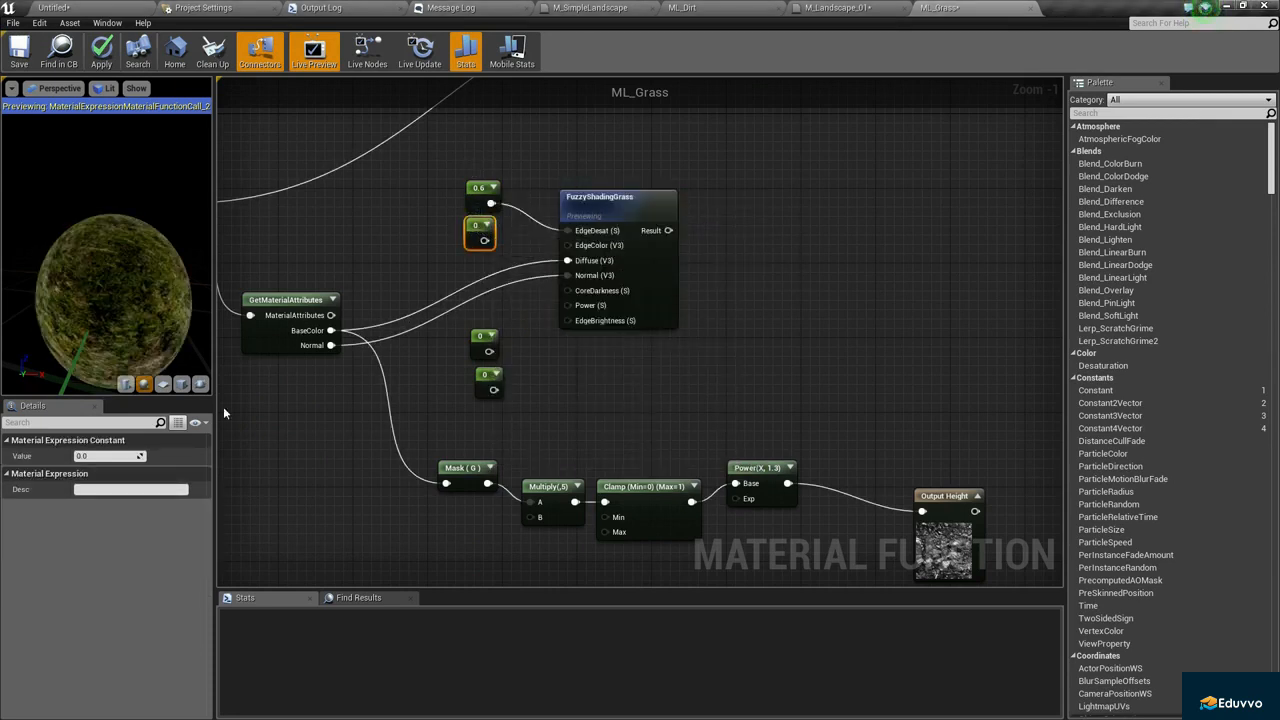
left_click(108, 455)
type("2.5")
key("Return")
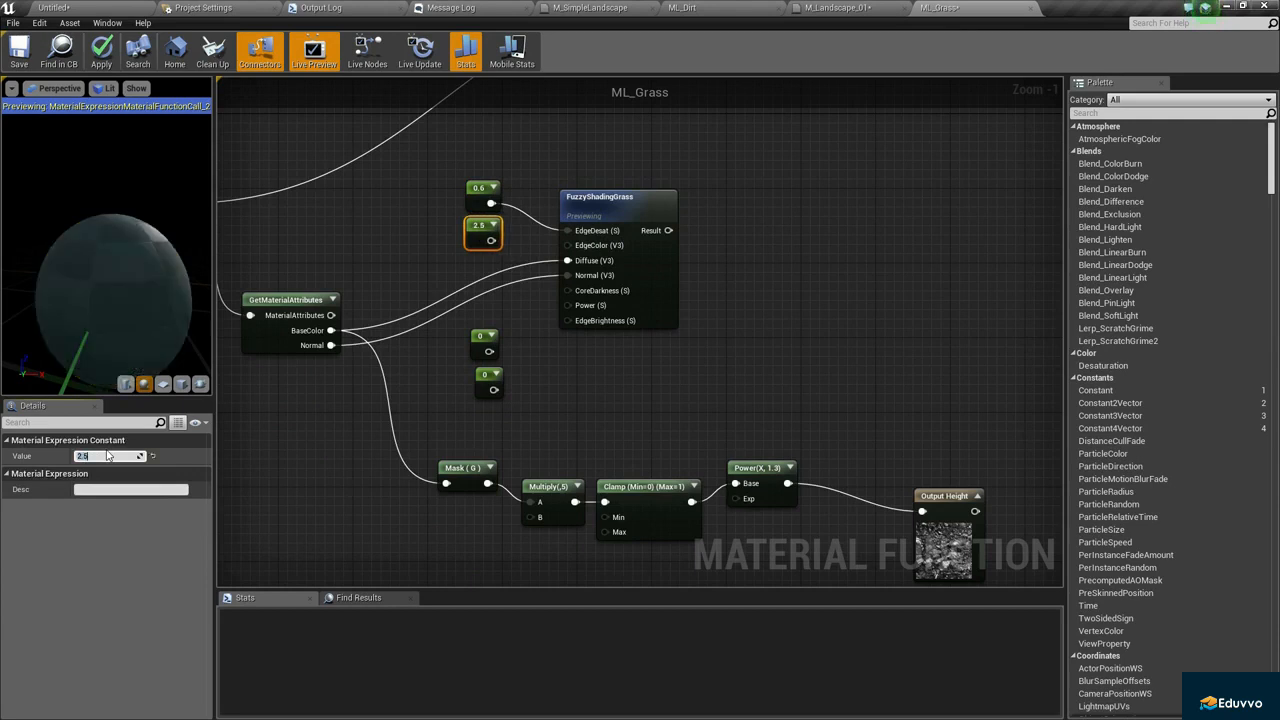
left_click_drag(567, 245, 490, 243)
left_click(534, 314)
Wire the third constant into the CoreDarkness input of FuzzyShadingGrass and set its value to 0.75.
right_click_drag(535, 315, 519, 294)
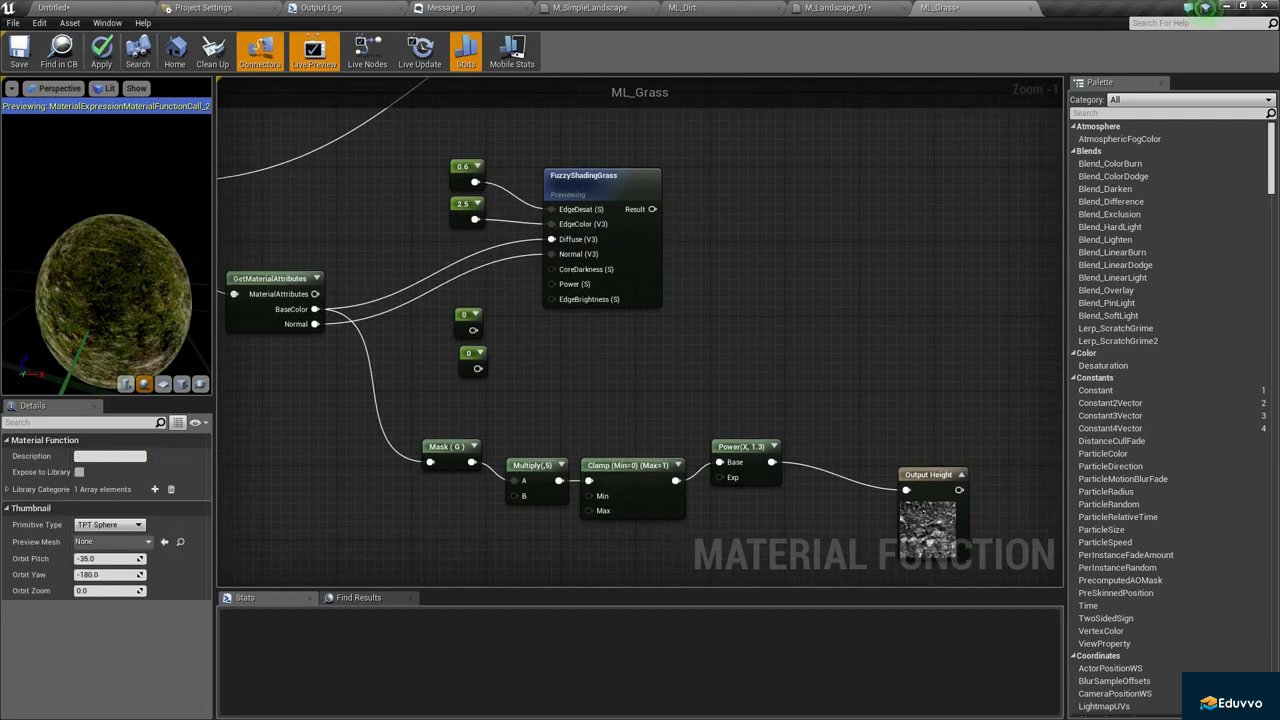
left_click_drag(574, 271, 569, 275)
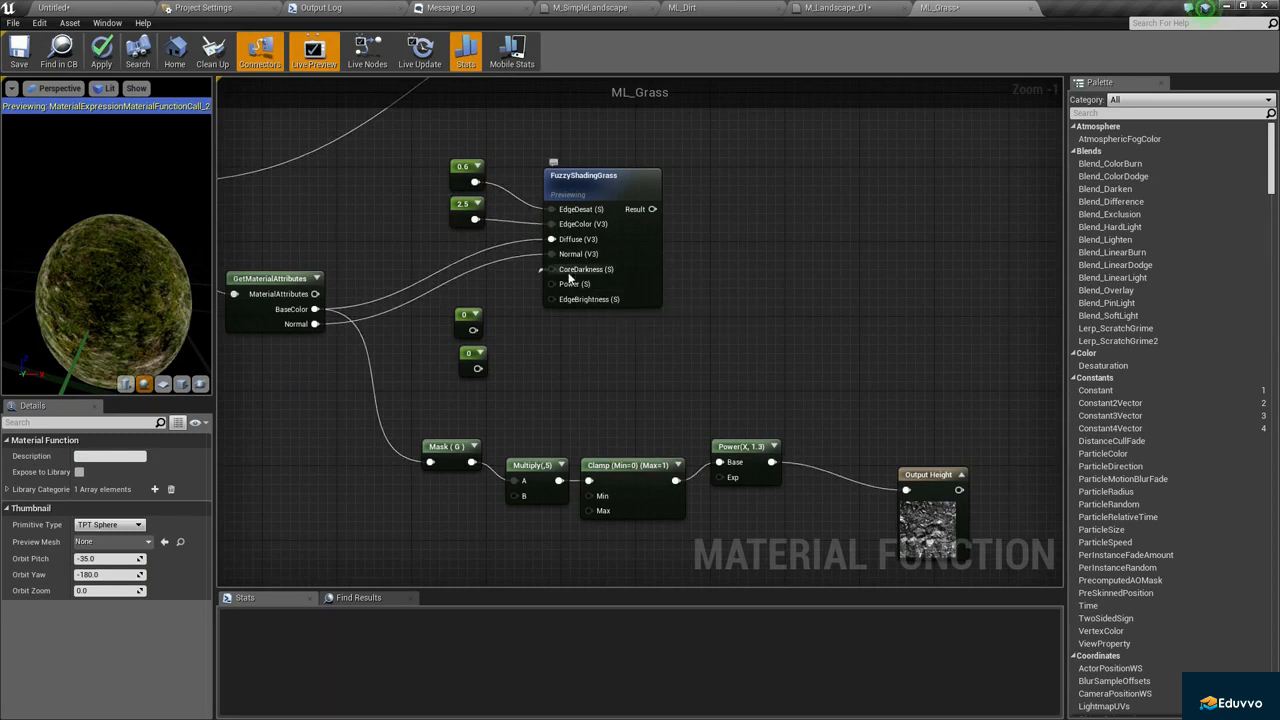
left_click_drag(474, 331, 473, 331)
left_click(466, 318)
left_click(98, 456)
type("0.75")
key("Return")
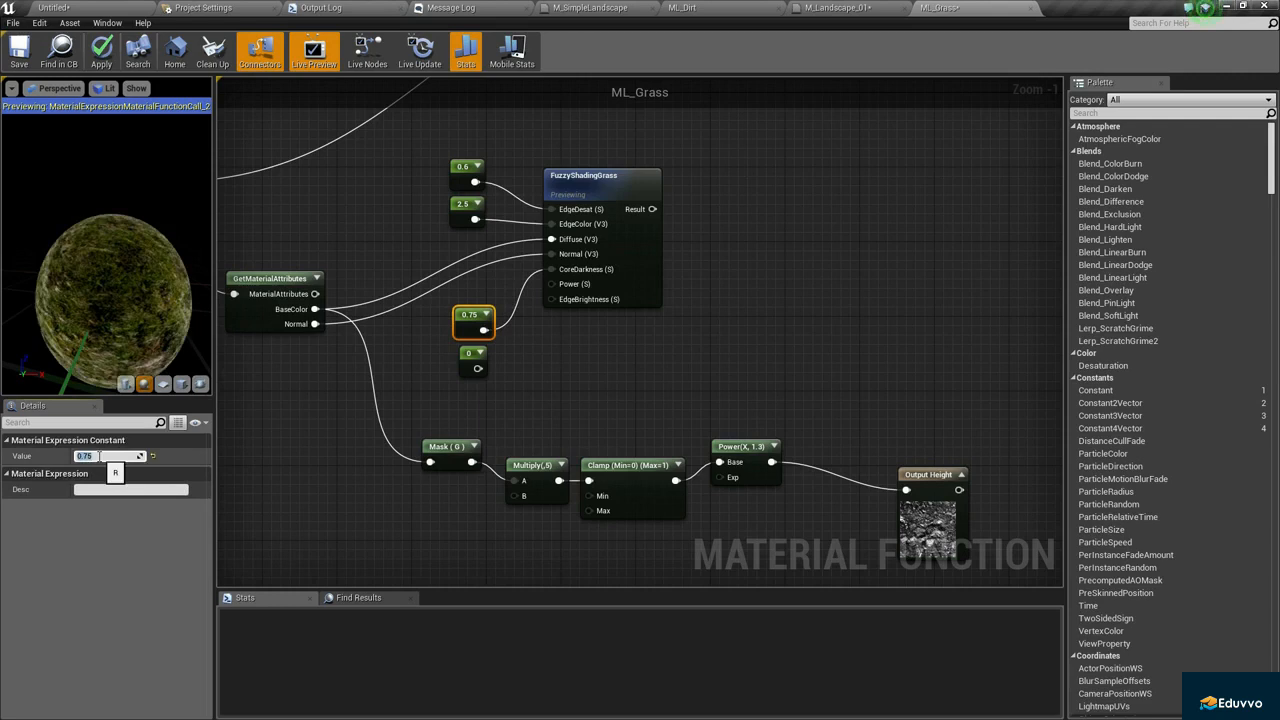
Wire the last constant into EdgeBrightness, set its value to 0.9 and check the result on the preview sphere.
right_click_drag(731, 443, 718, 381)
left_click(666, 322)
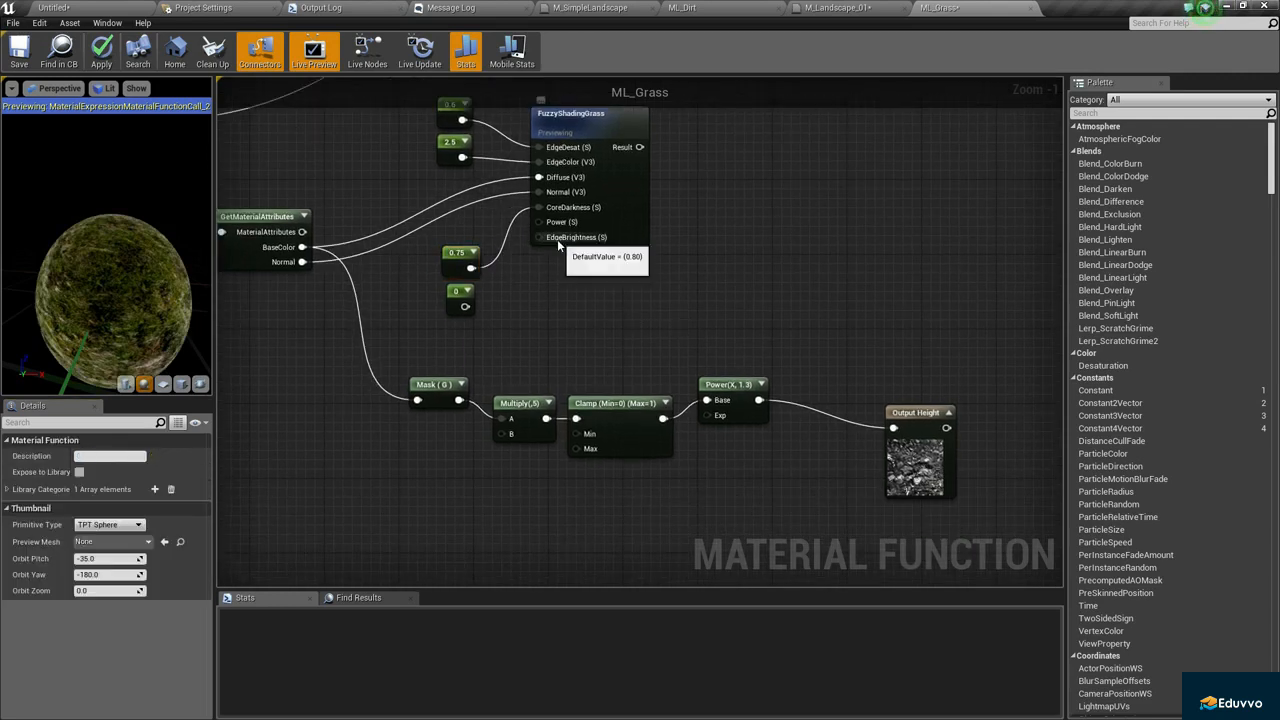
left_click_drag(558, 240, 465, 306)
left_click(563, 240)
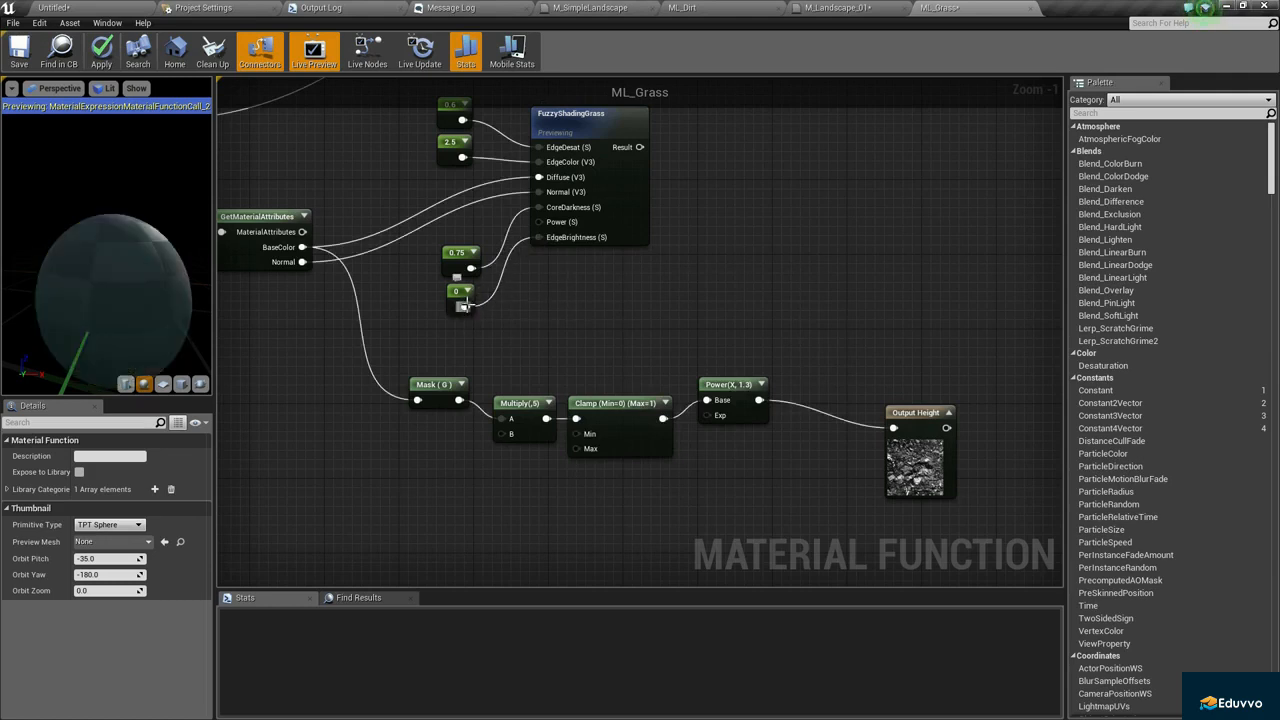
left_click(454, 291)
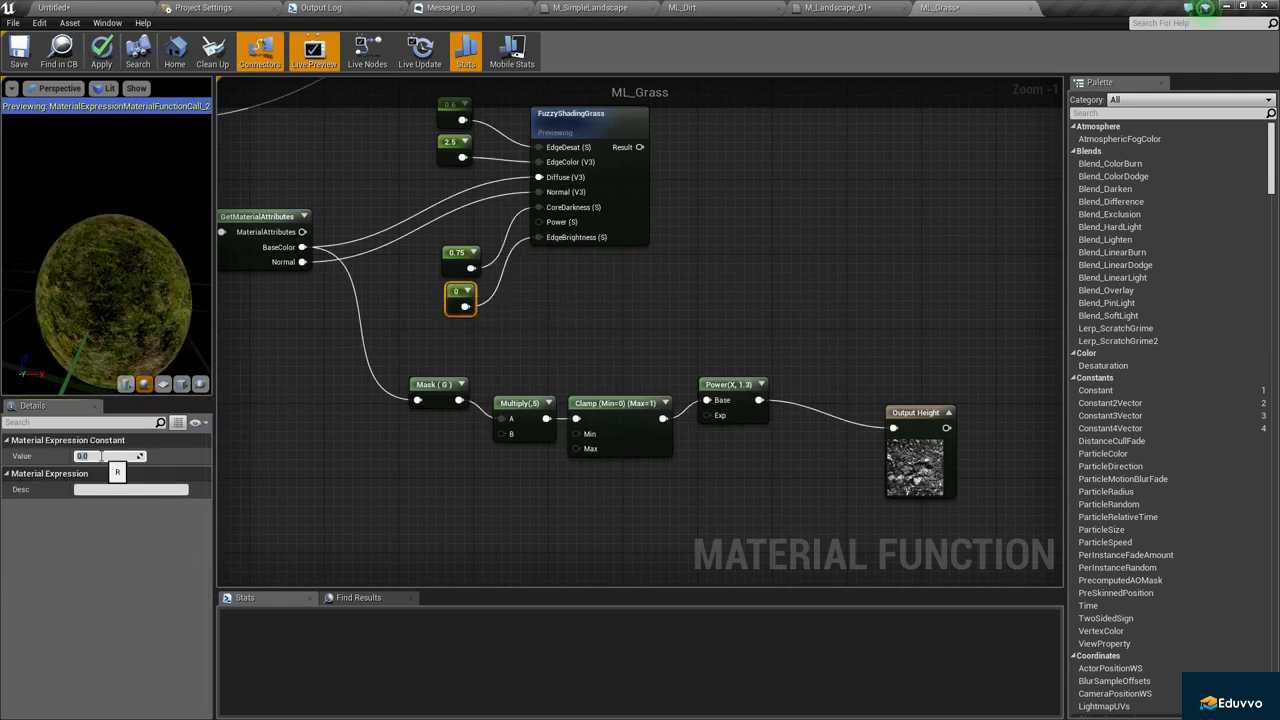
type("0.9")
key("Return")
mouse_move(91, 314)
right_mouse_down()
mouse_move(91, 360)
mouse_move(91, 305)
right_mouse_up()
left_click_drag(91, 314, 125, 320)
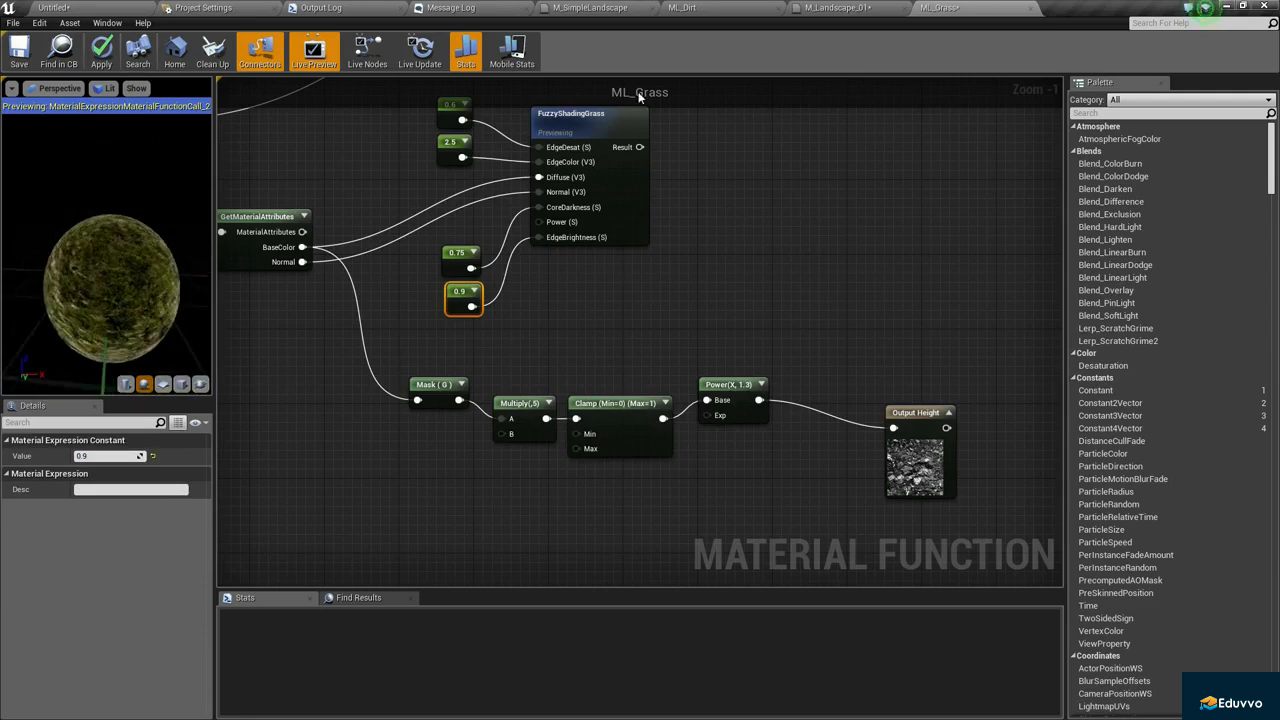
Move the MaterialBlended output node farther from FuzzyShadingGrass to leave space between them.
left_click(704, 167)
scroll(704, 167, "down", 2)
left_click_drag(674, 206, 819, 200)
Copy the existing SetMaterialAttributes node and paste it between FuzzyShadingGrass and the MaterialBlended output.
right_click_drag(444, 240, 532, 203)
left_click(357, 226)
right_click_drag(357, 226, 367, 268)
left_click(323, 298)
left_click(453, 228)
right_click_drag(453, 228, 816, 251)
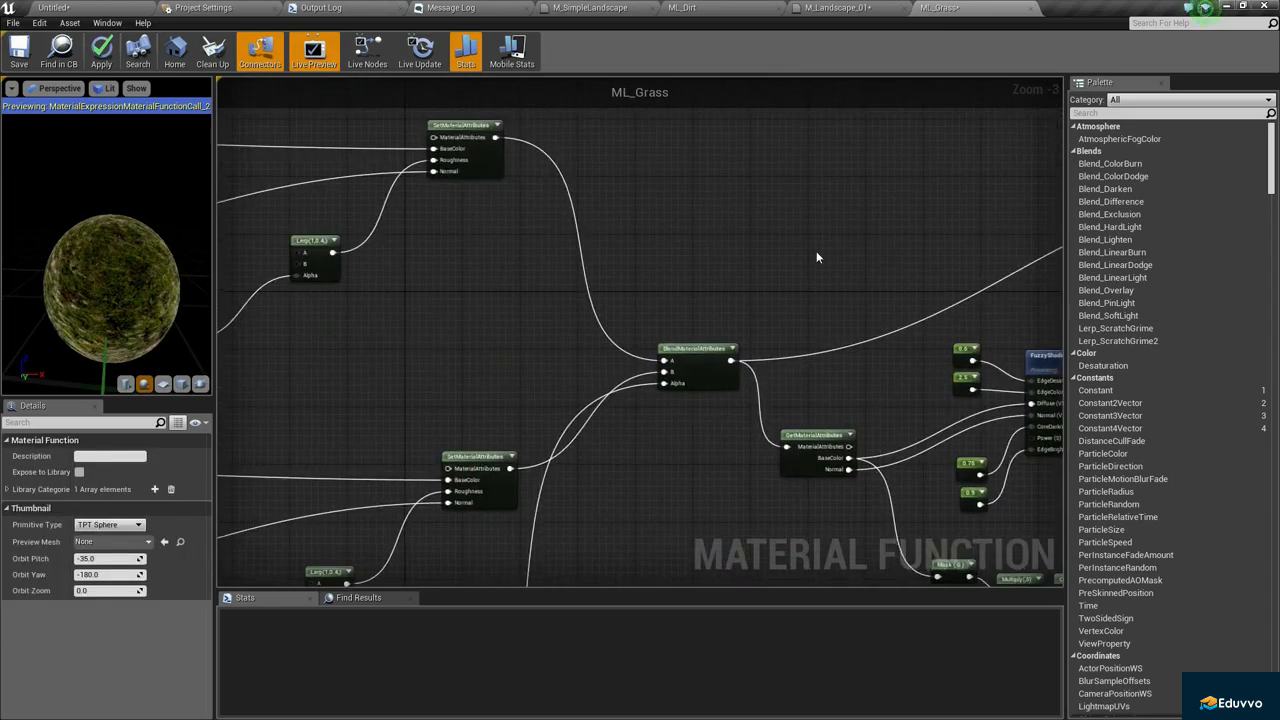
left_click(500, 175)
key("ctrl+c")
right_click_drag(1010, 206, 446, 231)
key("ctrl+v")
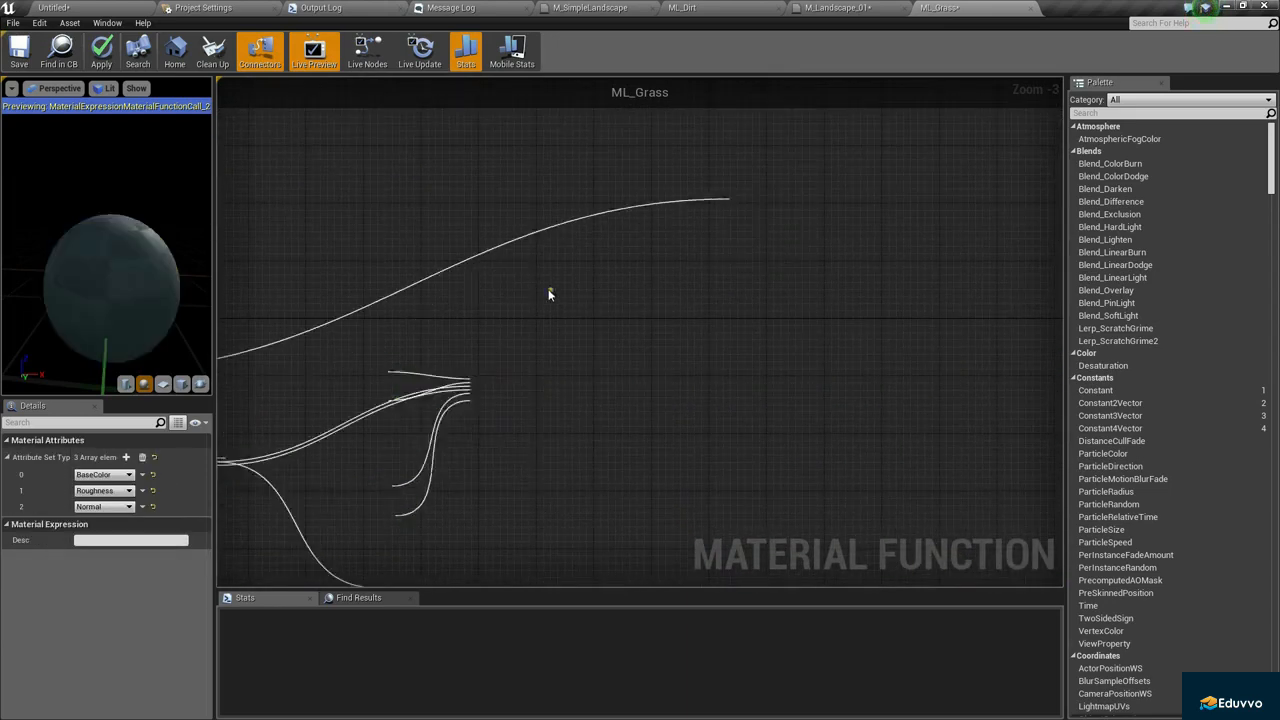
scroll(560, 320, "up", 3)
right_click_drag(458, 315, 592, 243)
left_click(493, 262)
scroll(592, 243, "down", 3)
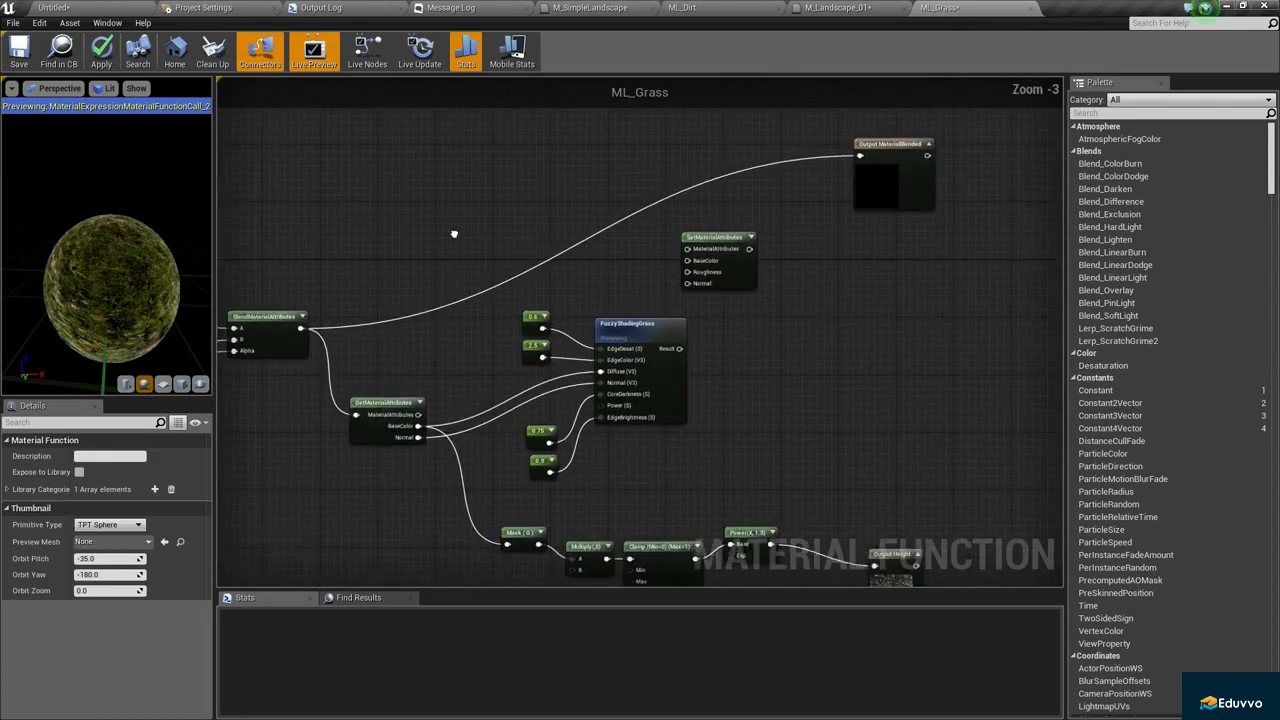
Wire the BlendMaterialAttributes result into the MaterialAttributes input of the pasted SetMaterialAttributes node.
right_click_drag(451, 231, 554, 222)
left_click_drag(403, 319, 789, 240)
right_click_drag(900, 232, 722, 256)
scroll(722, 256, "up", 3)
Clear the attribute list of the pasted SetMaterialAttributes node and add only a BaseColor attribute.
left_click(621, 292)
right_click_drag(623, 294, 665, 264)
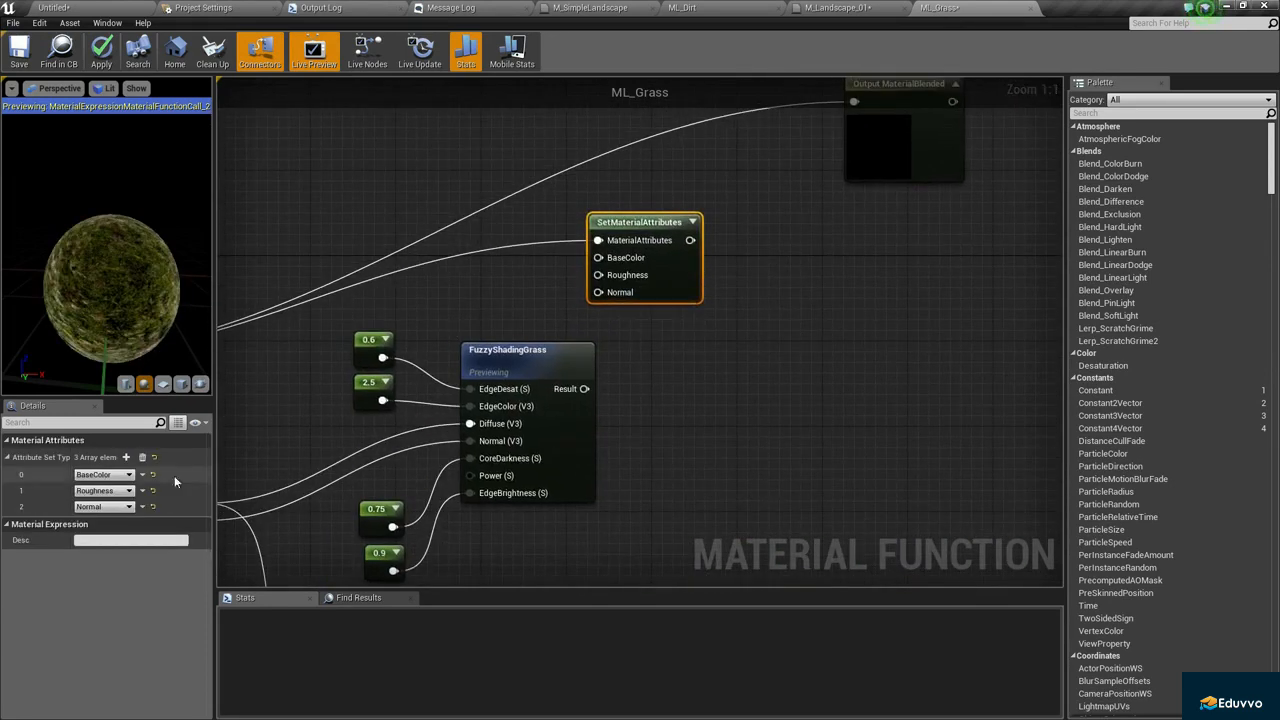
left_click(154, 492)
left_click(121, 492)
left_click(121, 492)
left_click(142, 457)
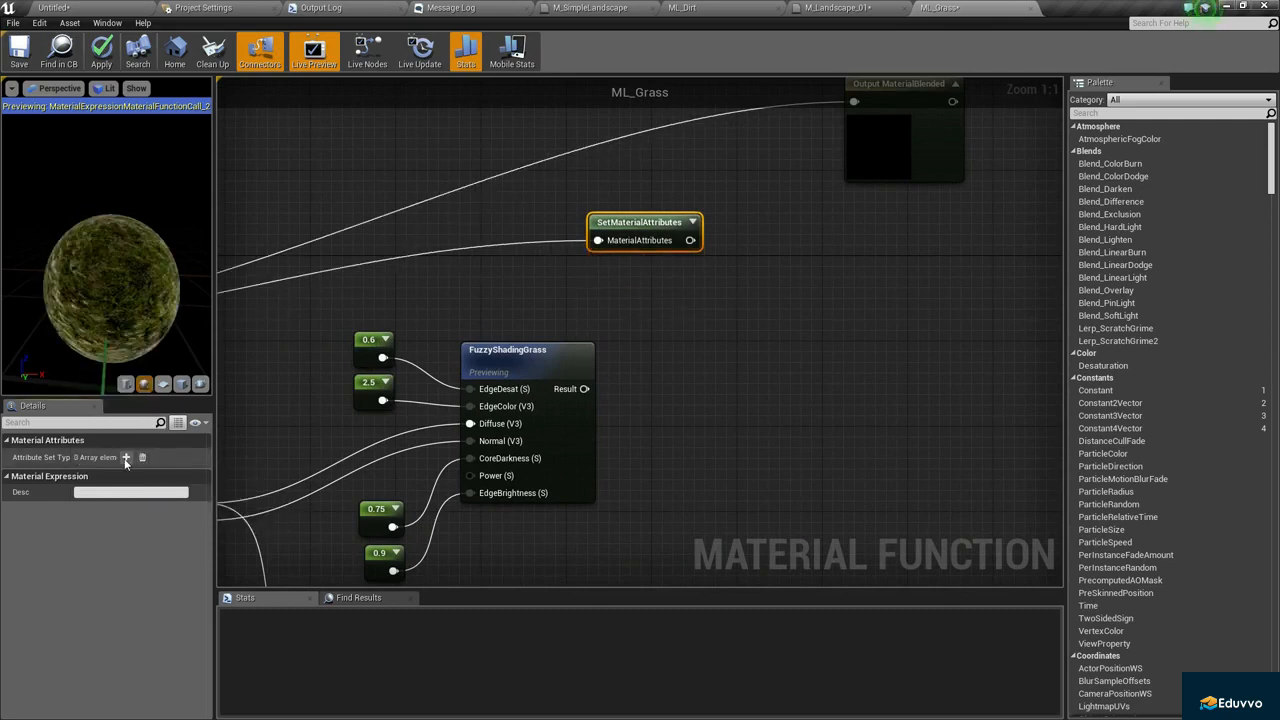
left_click(126, 457)
left_click(117, 478)
left_click(118, 487)
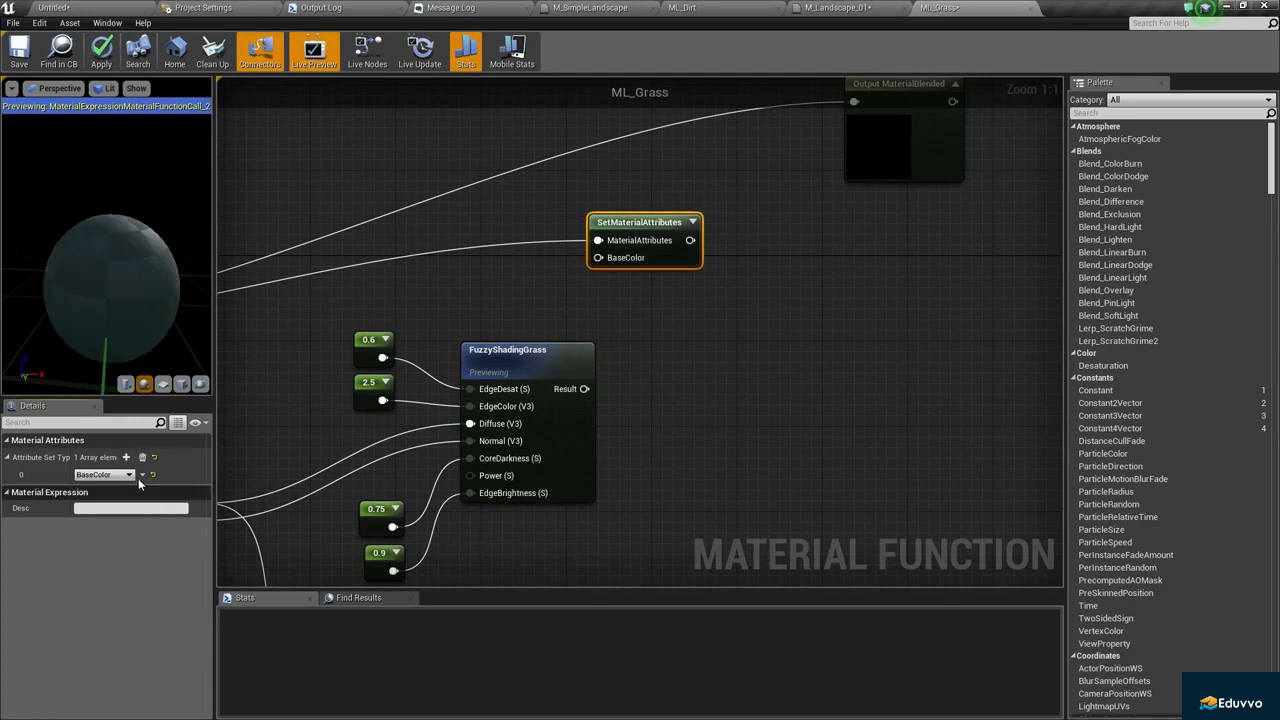
Wire the FuzzyShadingGrass Result into BaseColor, and connect the SetMaterialAttributes output to the MaterialBlended output node.
left_click(644, 325)
right_click_drag(644, 325, 636, 347)
left_click_drag(577, 410, 634, 281)
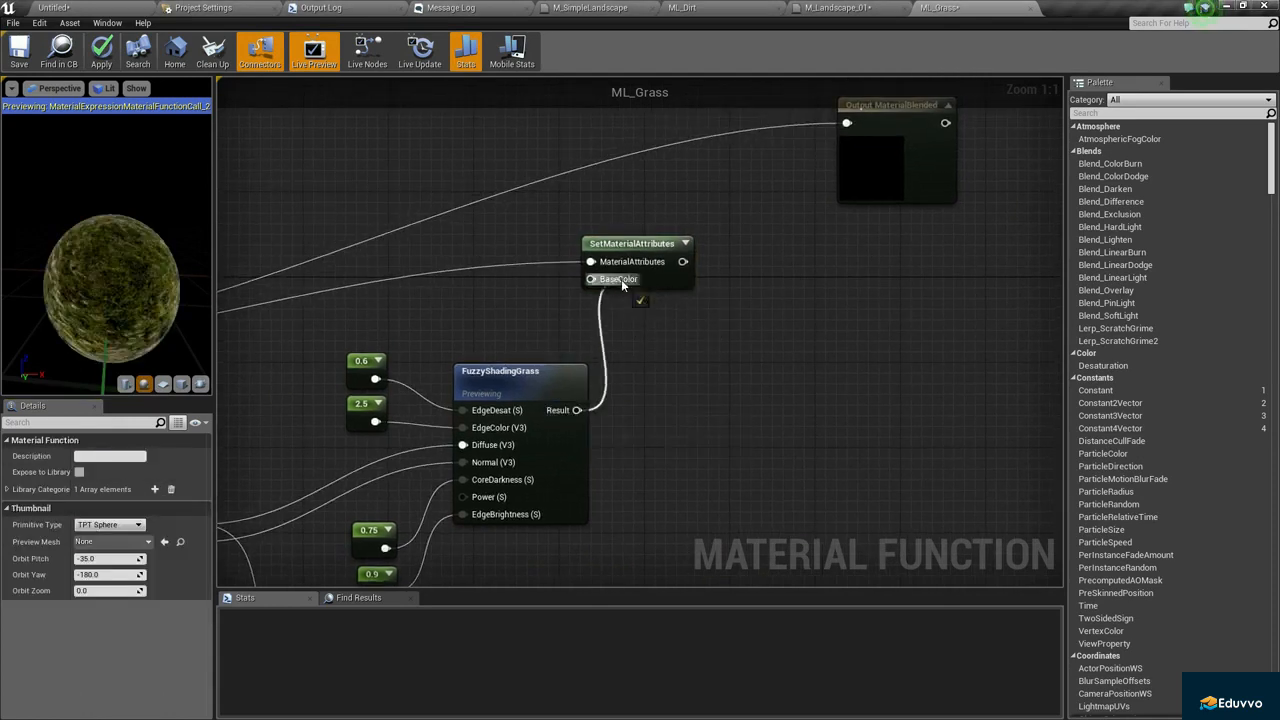
right_click_drag(634, 281, 600, 340)
left_click_drag(601, 305, 622, 316)
left_click(700, 270)
left_click_drag(828, 187, 671, 331)
Preview the MaterialBlended output on the sphere and apply the changes to the ML_Grass function.
right_click_drag(651, 369, 752, 271)
right_click(757, 260)
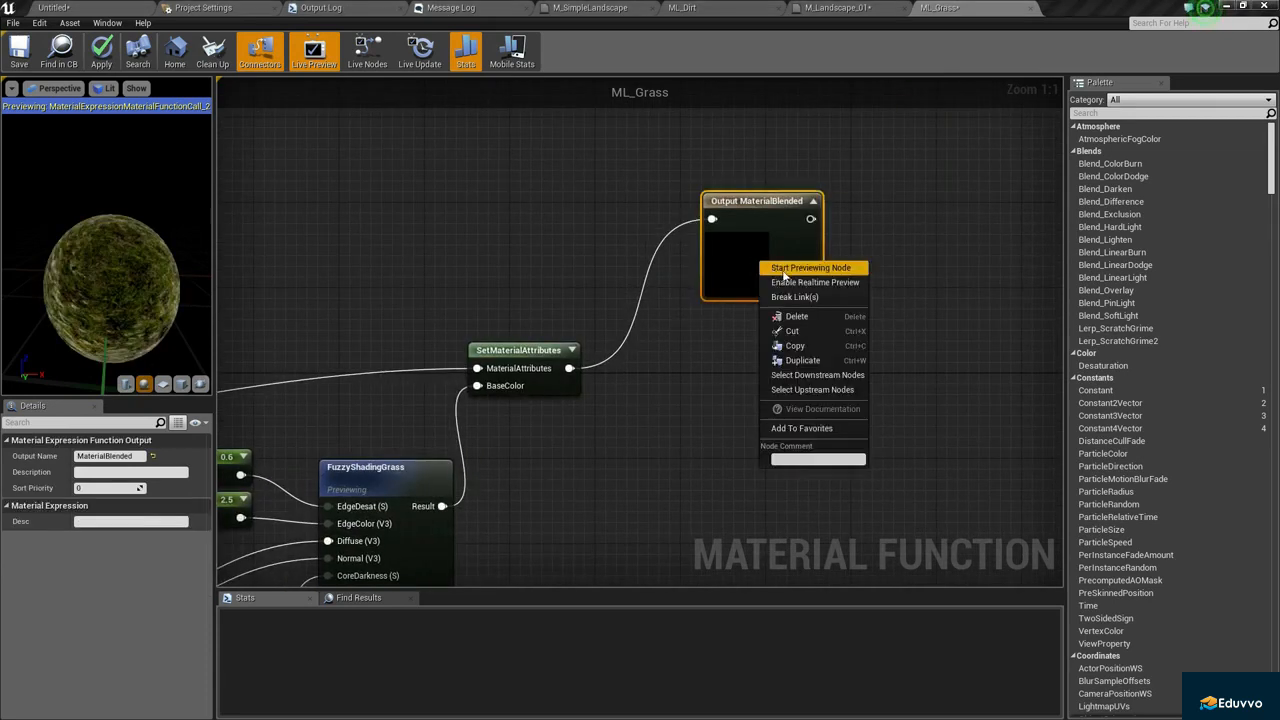
left_click(805, 267)
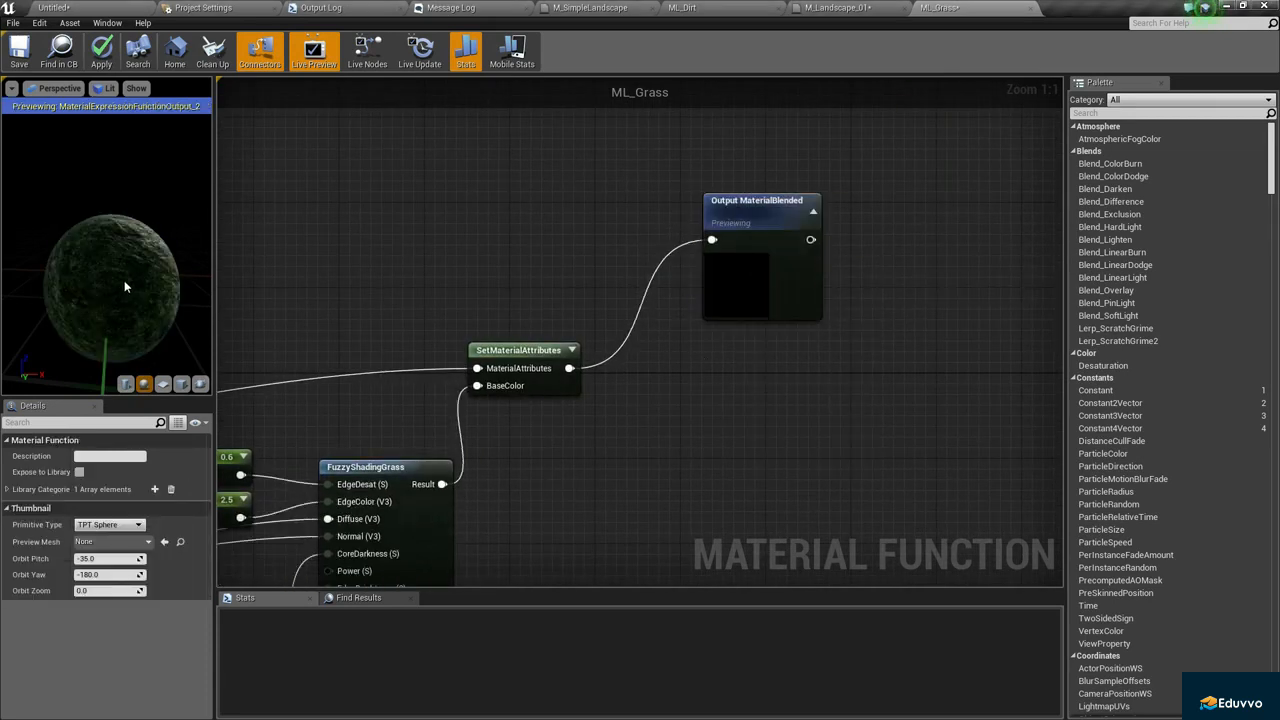
mouse_move(112, 290)
left_mouse_down()
mouse_move(140, 300)
mouse_move(115, 305)
mouse_move(118, 290)
mouse_move(135, 300)
mouse_move(138, 276)
mouse_move(150, 284)
mouse_move(126, 286)
left_mouse_up()
scroll(112, 290, "up", 2)
left_click(101, 50)
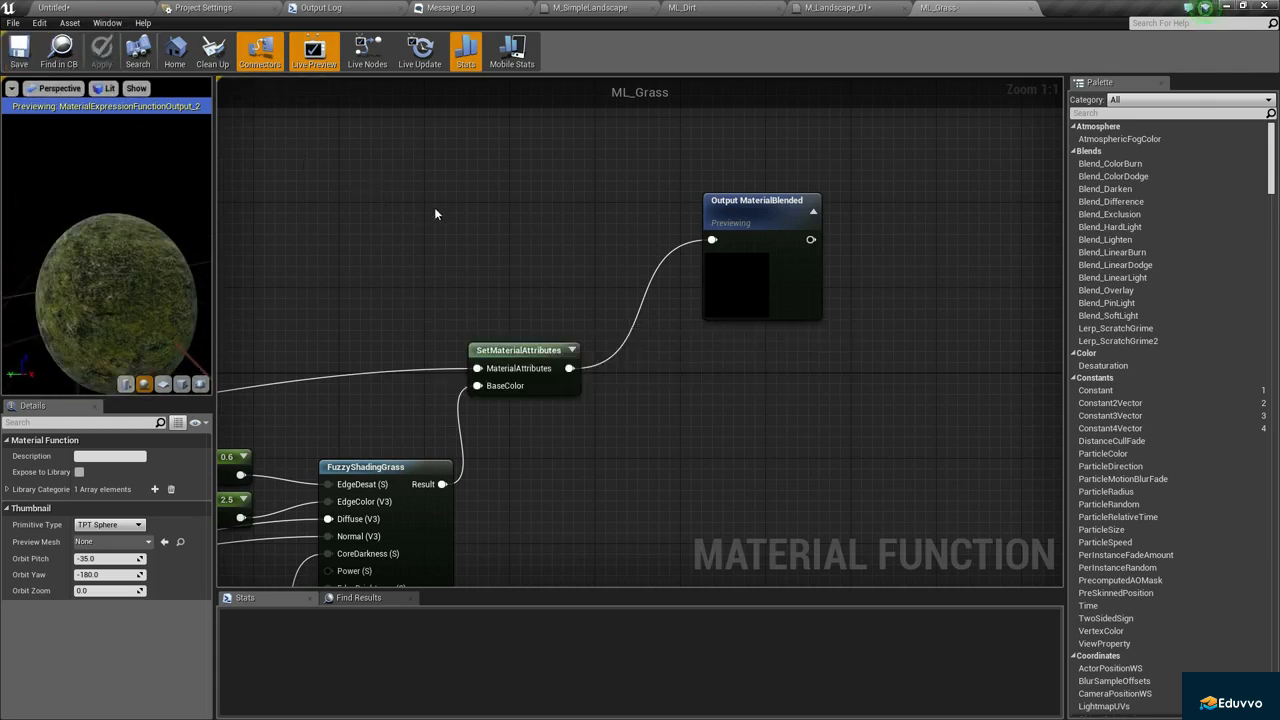
Move the MaterialBlended output node down so it lines up with the SetMaterialAttributes node.
right_click_drag(554, 206, 566, 240)
left_click_drag(750, 305, 727, 434)
scroll(680, 258, "down", 5)
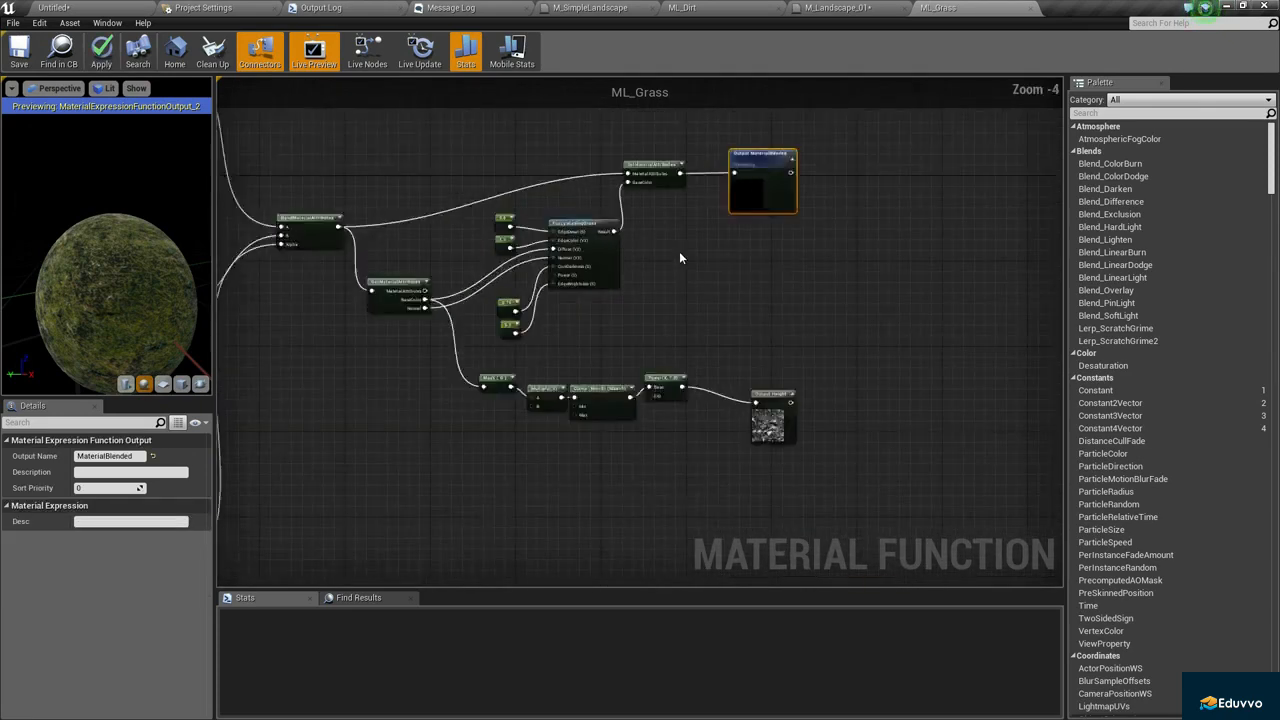
scroll(679, 258, "up", 2)
Switch to M_Landscape_01 and move its main output node farther away from the ML_Dirt node.
left_click(838, 7)
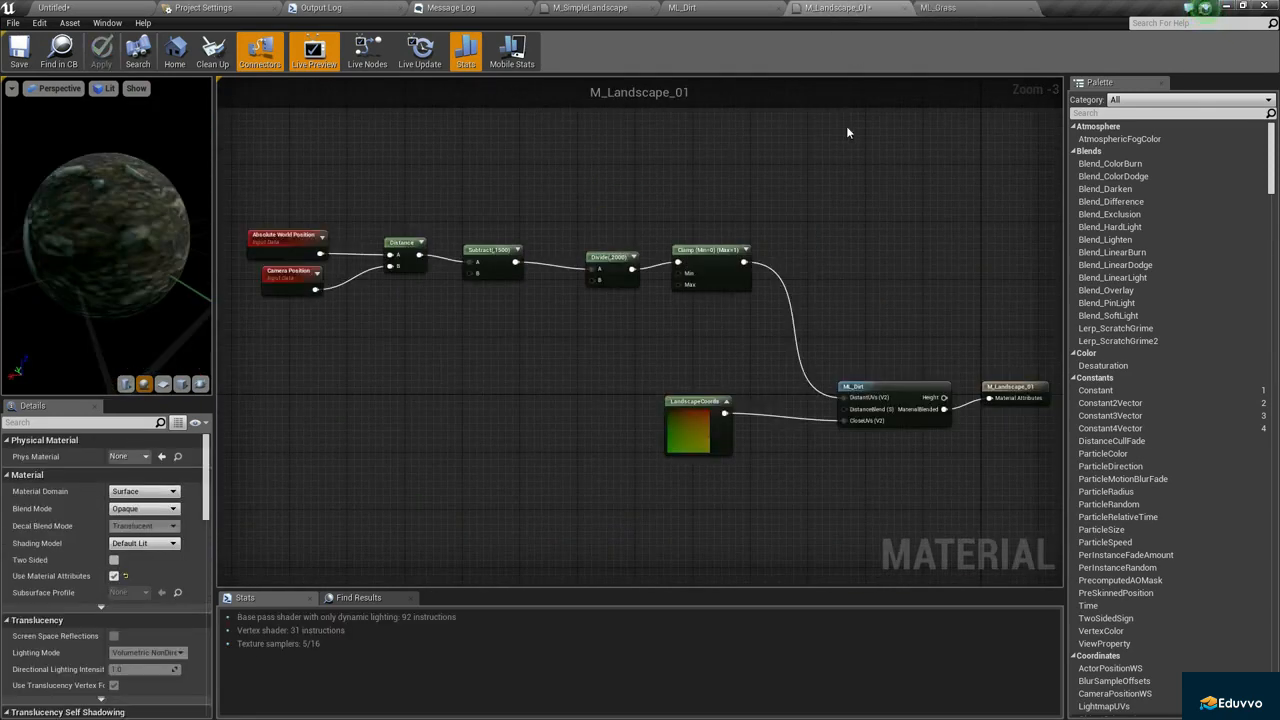
right_click_drag(848, 155, 645, 138)
scroll(668, 238, "down", 2)
right_click_drag(667, 262, 660, 318)
scroll(661, 332, "up", 2)
left_click(672, 369)
right_click_drag(800, 271, 699, 247)
left_click(686, 345)
left_click_drag(714, 346, 862, 352)
Add a LandscapeLayerBlend node below the wire between ML_Dirt and the M_Landscape_01 output.
left_click(724, 408)
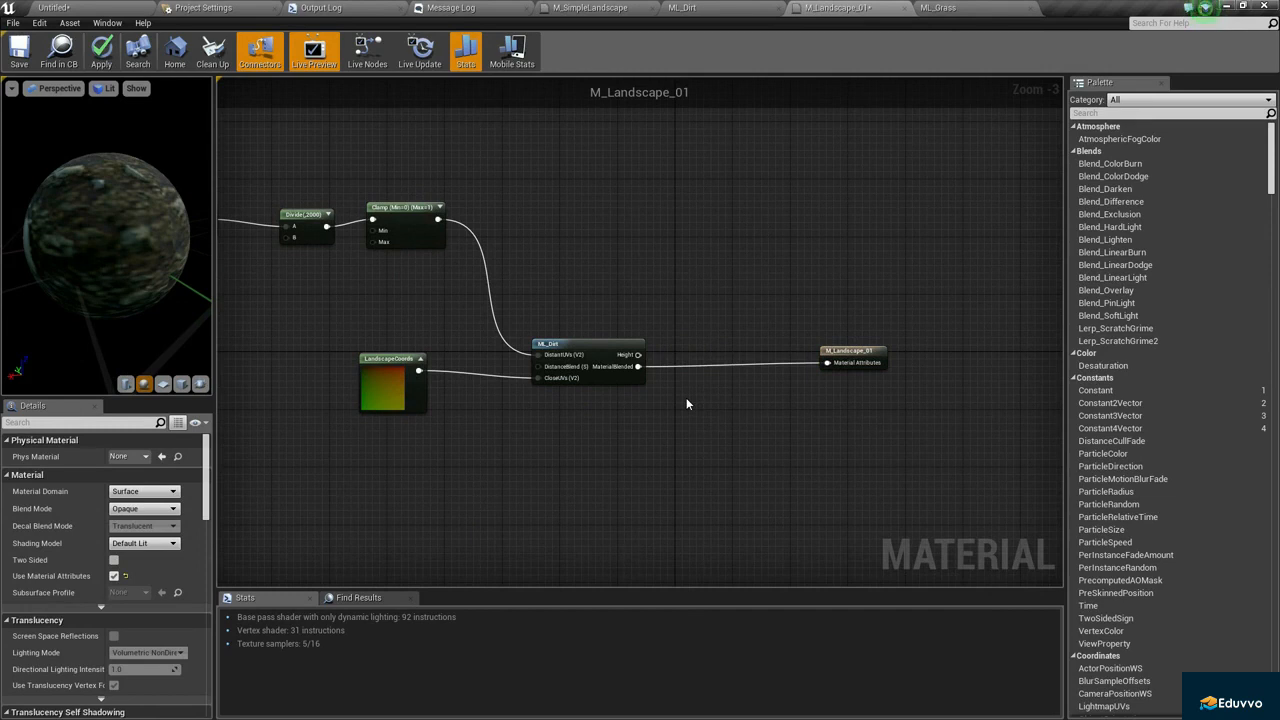
right_click(687, 402)
type("landscape")
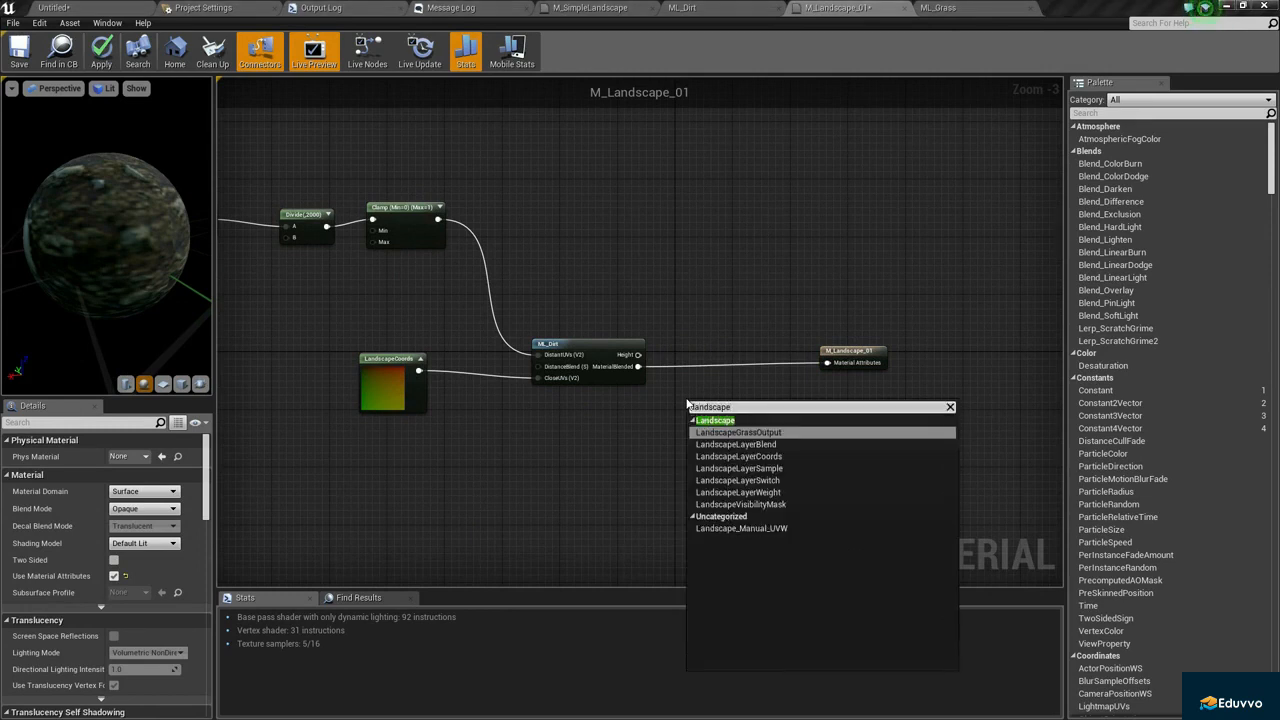
left_click(786, 444)
In ML_Grass, wire the CloseUVs input to the UVs of its color and normal Texture Samples and save the function.
left_click(970, 7)
right_click_drag(358, 274, 866, 291)
scroll(866, 291, "down", 5)
right_click_drag(609, 291, 687, 309)
scroll(600, 262, "up", 6)
left_click_drag(574, 211, 576, 210)
left_click_drag(467, 270, 468, 268)
left_click_drag(469, 265, 590, 385)
right_click_drag(604, 350, 538, 298)
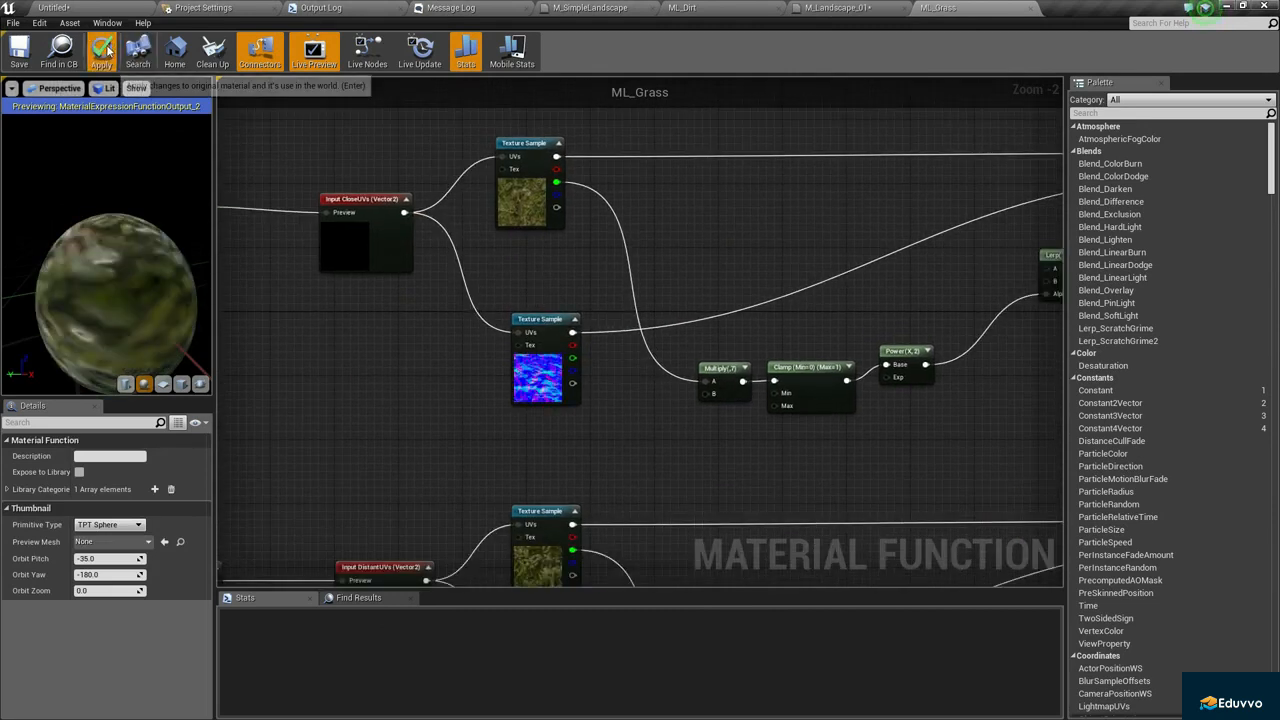
left_click(27, 55)
In M_Landscape_01, add a first layer named Dirt to the Layer Blend node and shift the node down.
left_click(860, 8)
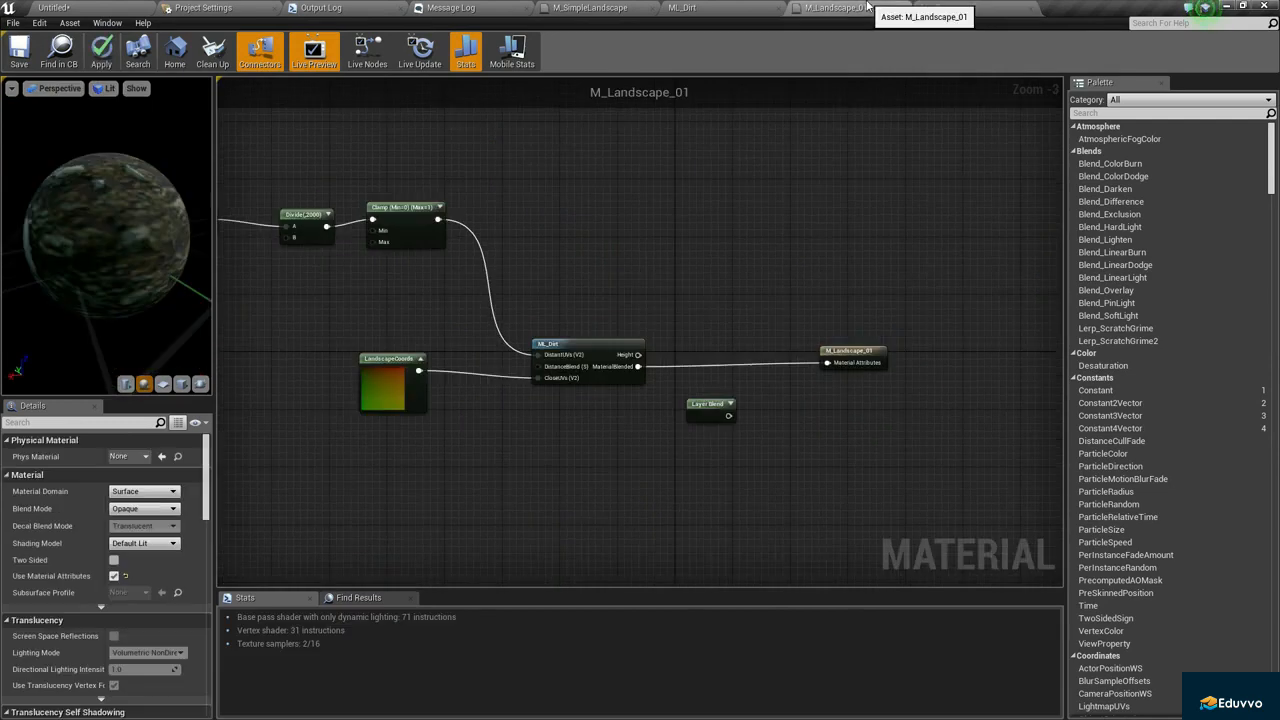
left_click(640, 410)
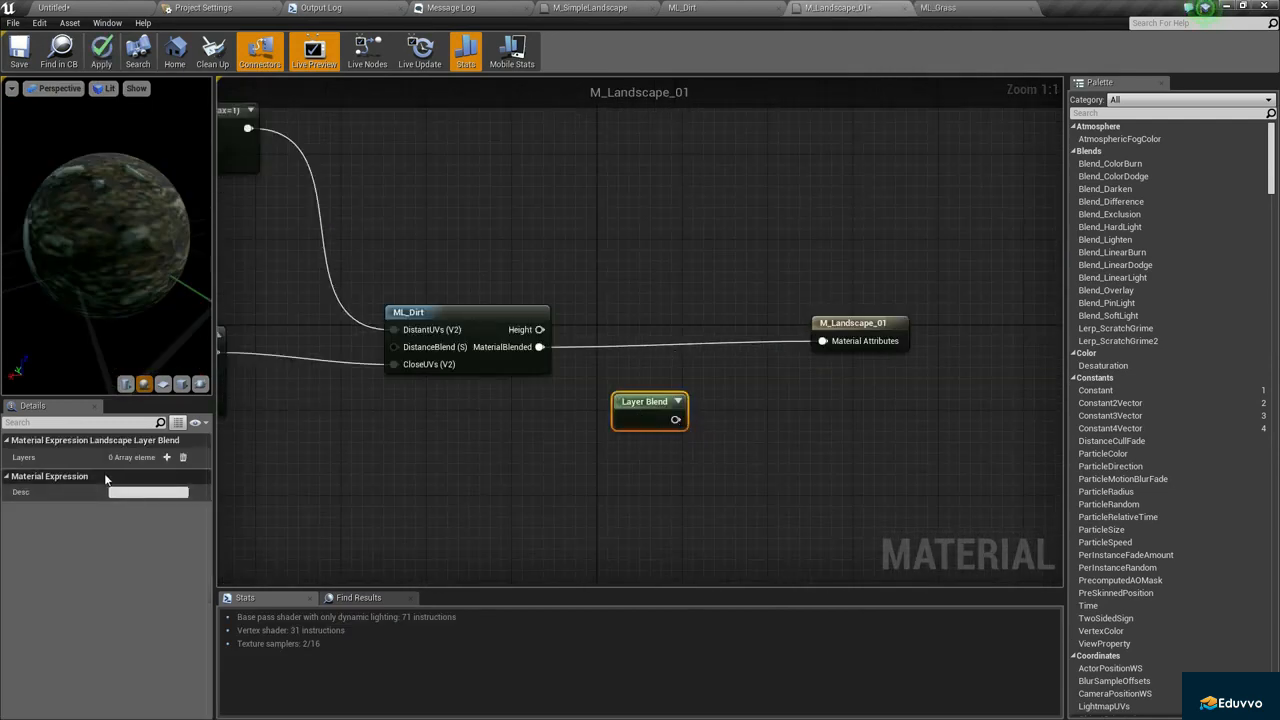
left_click(166, 457)
left_click(140, 490)
type("Dirt")
key("Return")
left_click(660, 460)
left_click_drag(650, 402, 613, 420)
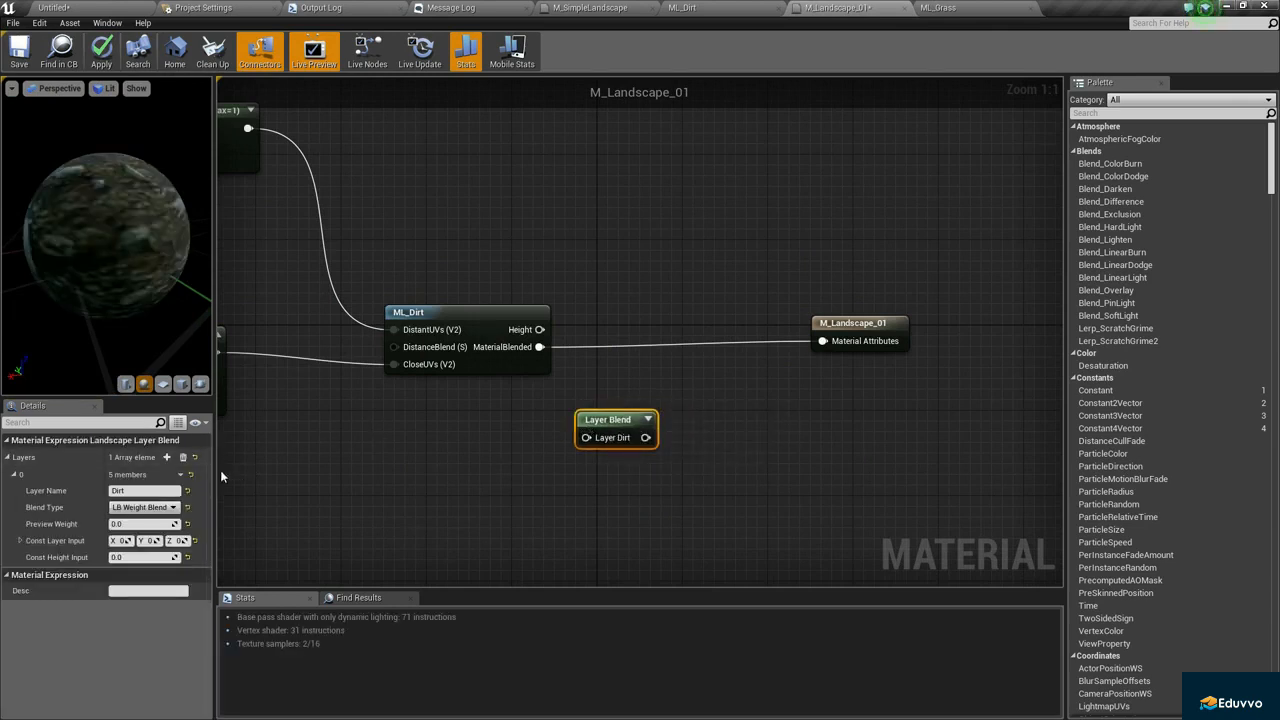
Add a second layer named Grass to the Layer Blend node.
left_click(167, 458)
left_click(125, 589)
type("Grass")
key("Return")
right_click_drag(352, 455, 382, 412)
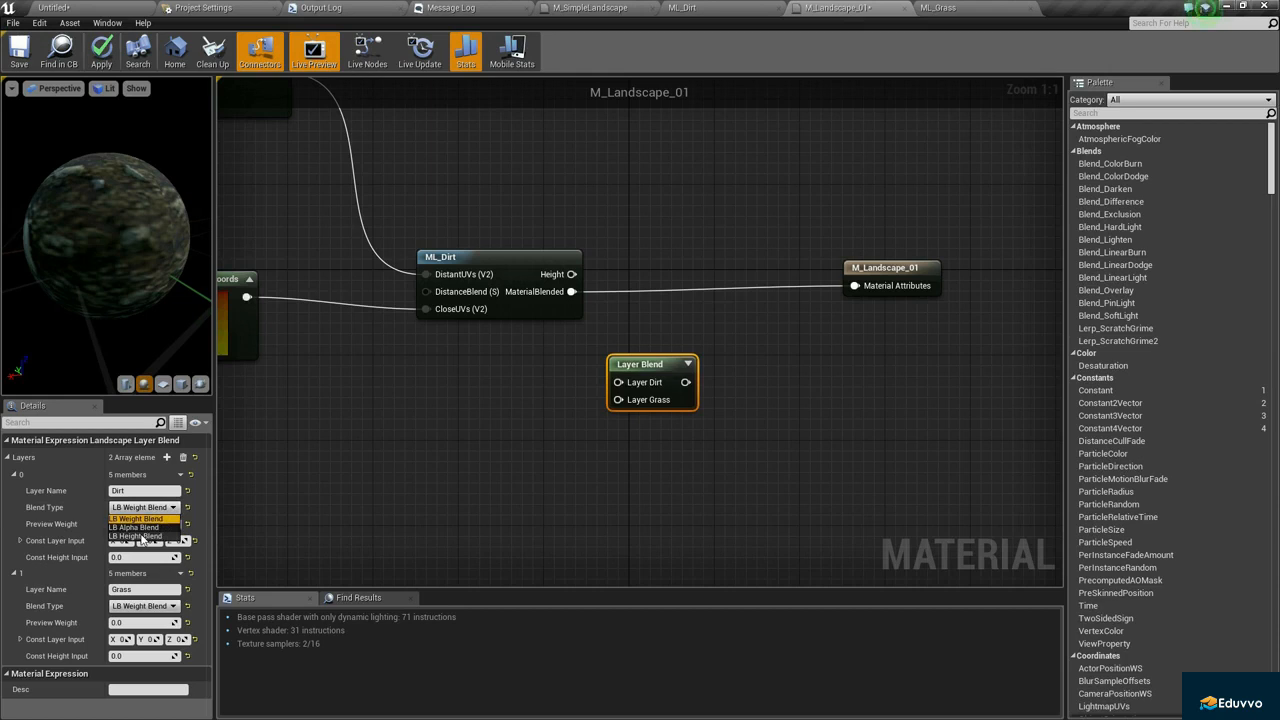
Set the Dirt and Grass layers' blend type to LB Height Blend and position the Layer Blend node beneath the ML_Dirt output wire.
left_click(141, 536)
left_click(143, 606)
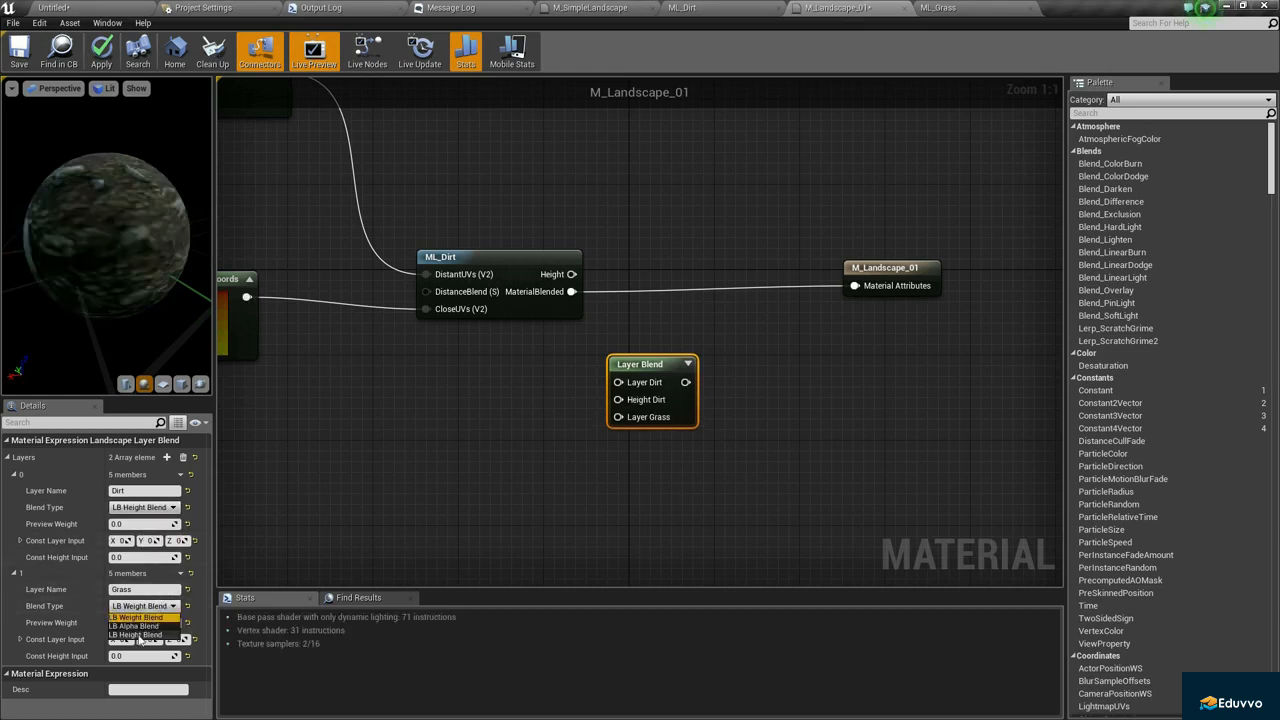
left_click(137, 634)
left_click(615, 206)
right_click_drag(615, 206, 642, 393)
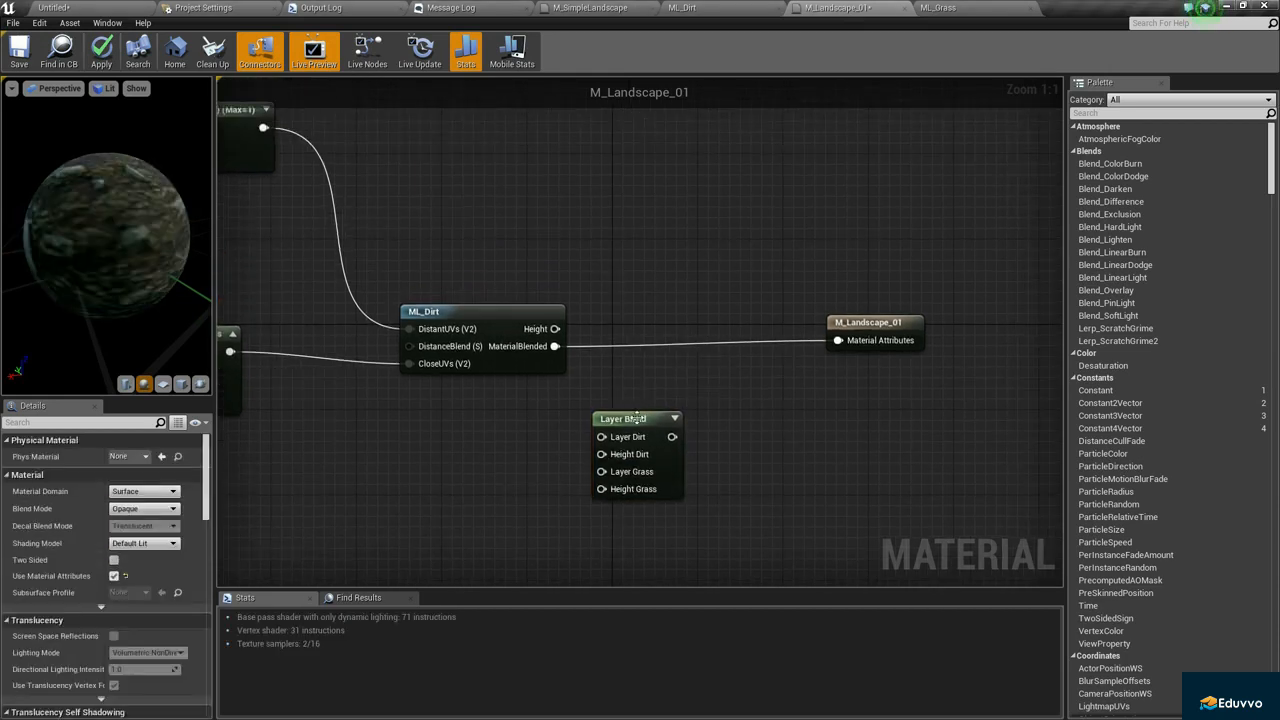
left_click_drag(637, 416, 658, 384)
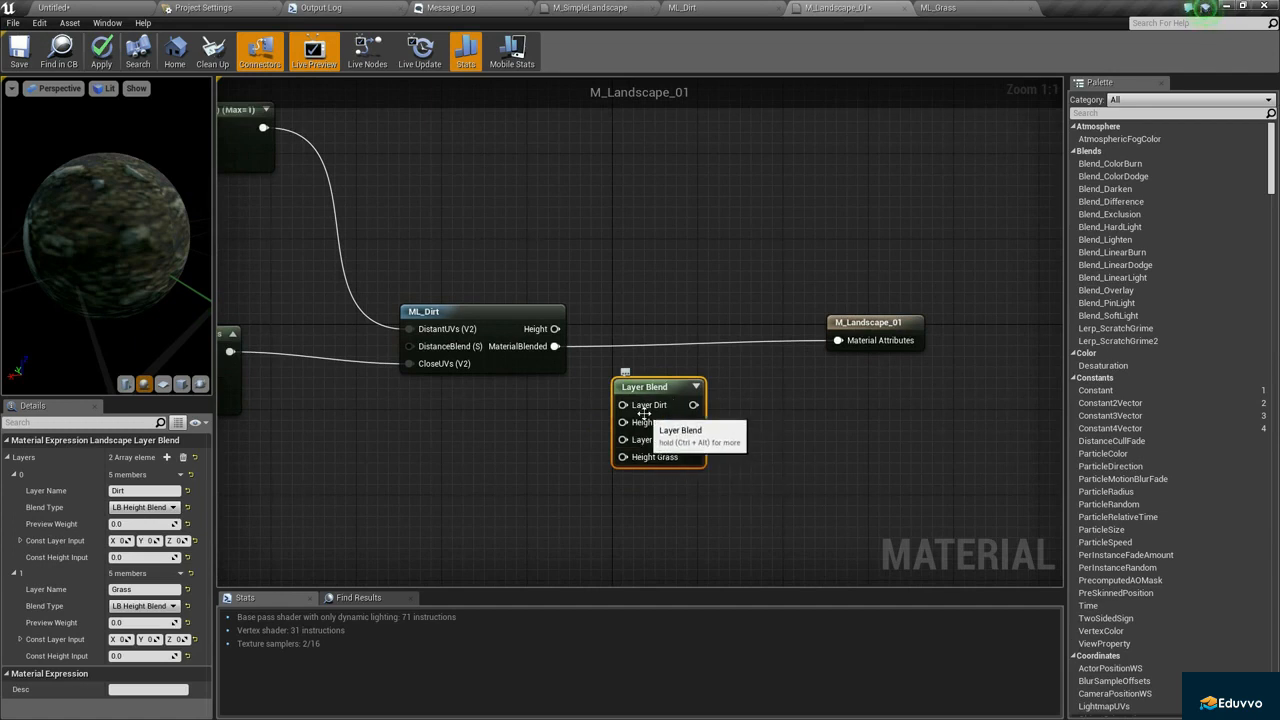
right_click_drag(644, 413, 671, 420)
left_click(651, 346)
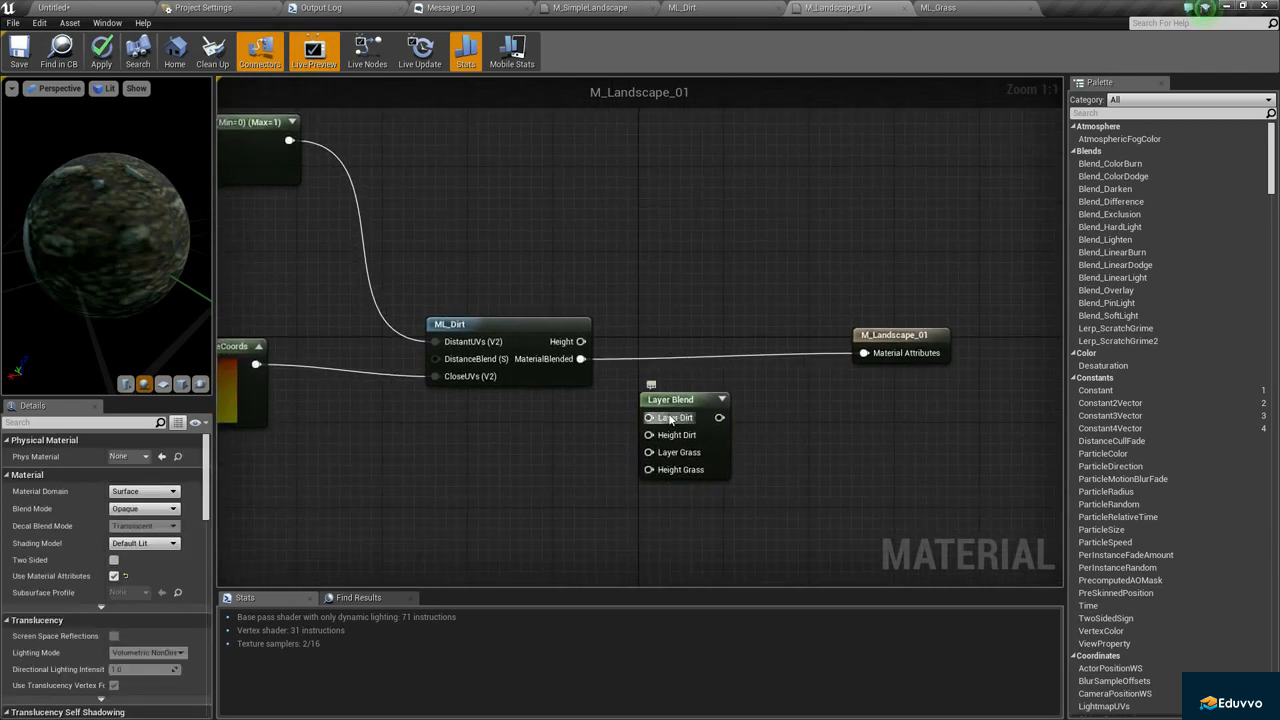
scroll(671, 420, "down", 3)
scroll(592, 353, "up", 3)
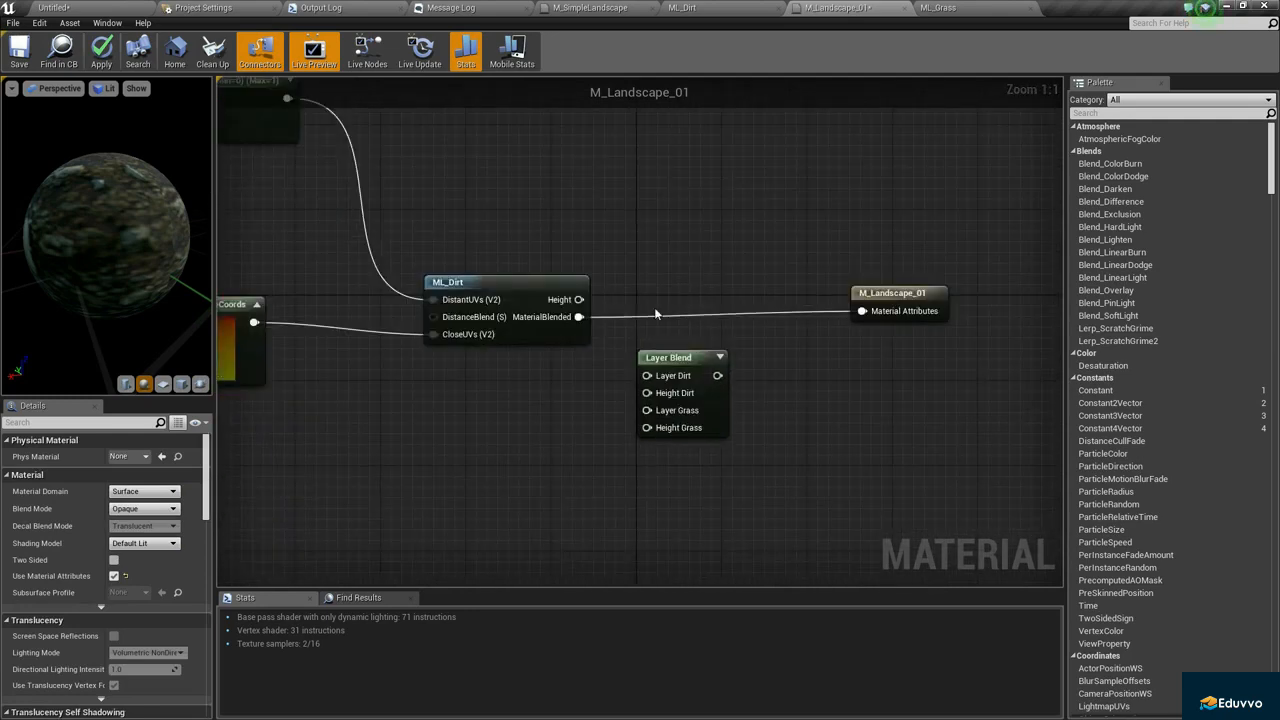
Wire ML_Dirt's MaterialBlended output to Layer Dirt and its Height output to Height Dirt on the Layer Blend node.
left_click_drag(647, 375, 608, 373)
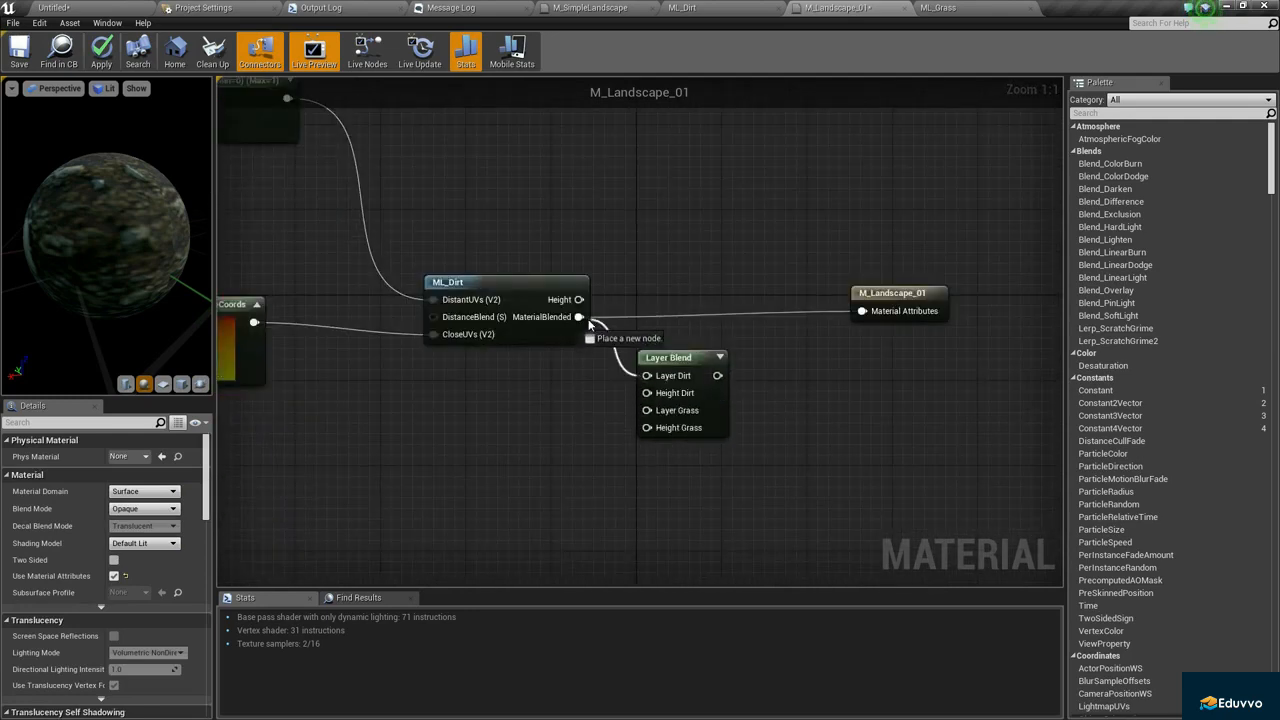
left_click_drag(576, 320, 578, 317)
left_click_drag(647, 393, 579, 300)
Move the Layer Blend node up between ML_Dirt and the main output node, and wire its output to Material Attributes.
left_click_drag(680, 361, 702, 309)
right_click_drag(856, 384, 761, 336)
left_click_drag(766, 263, 652, 280)
left_click(652, 280)
left_click(335, 100)
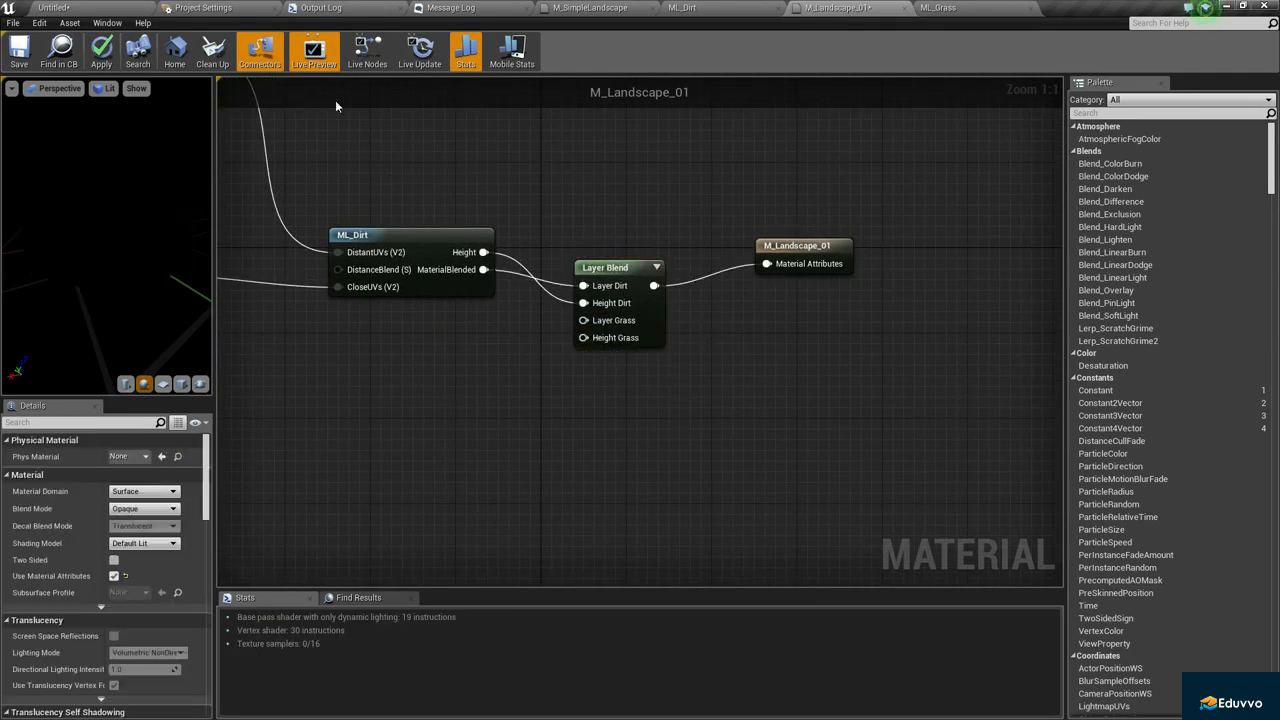
Add the ML_Grass function below ML_Dirt and wire its Height and MaterialBlended outputs to Height Grass and Layer Grass.
left_click(110, 7)
left_click_drag(314, 588, 401, 342)
left_click(613, 397)
right_click_drag(613, 397, 691, 409)
mouse_move(549, 371)
left_mouse_down()
mouse_move(685, 349)
mouse_move(549, 388)
left_mouse_up()
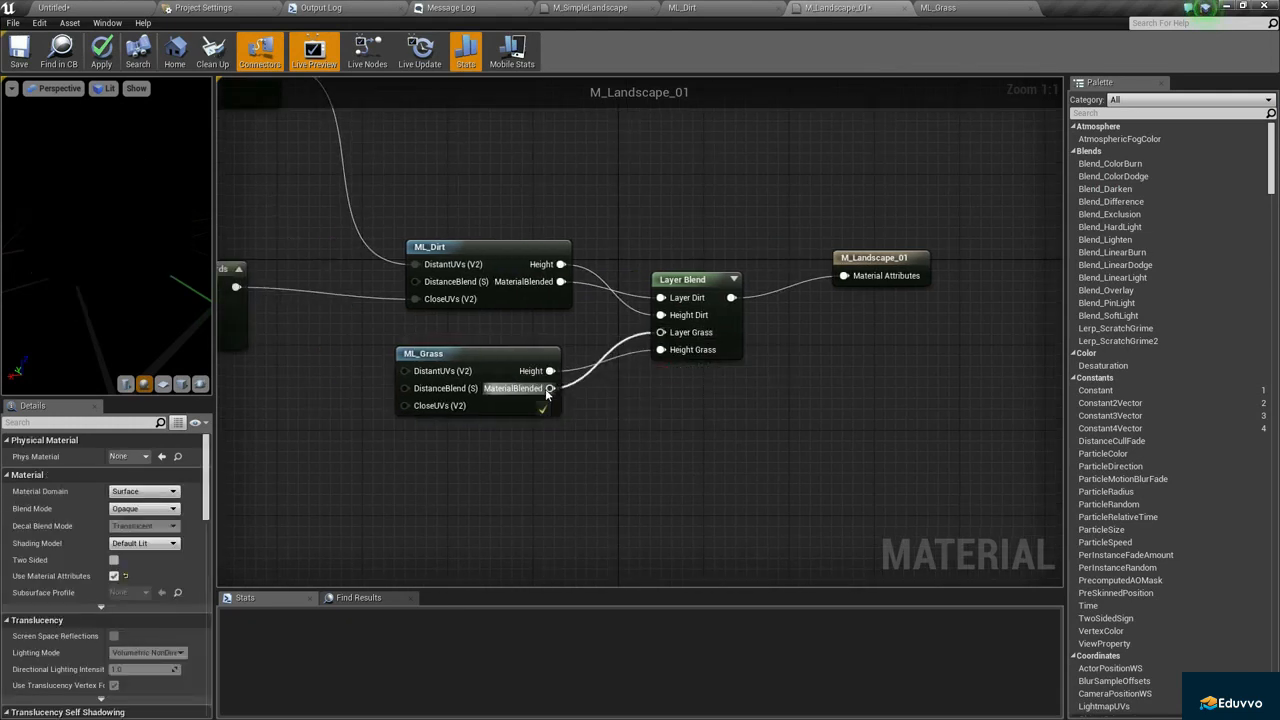
Set the Dirt layer's preview weight to 1.0 on the Layer Blend node and check the material preview.
scroll(560, 385, "down", 3)
right_click_drag(584, 380, 371, 398)
right_click(777, 321)
right_click_drag(703, 328, 738, 277)
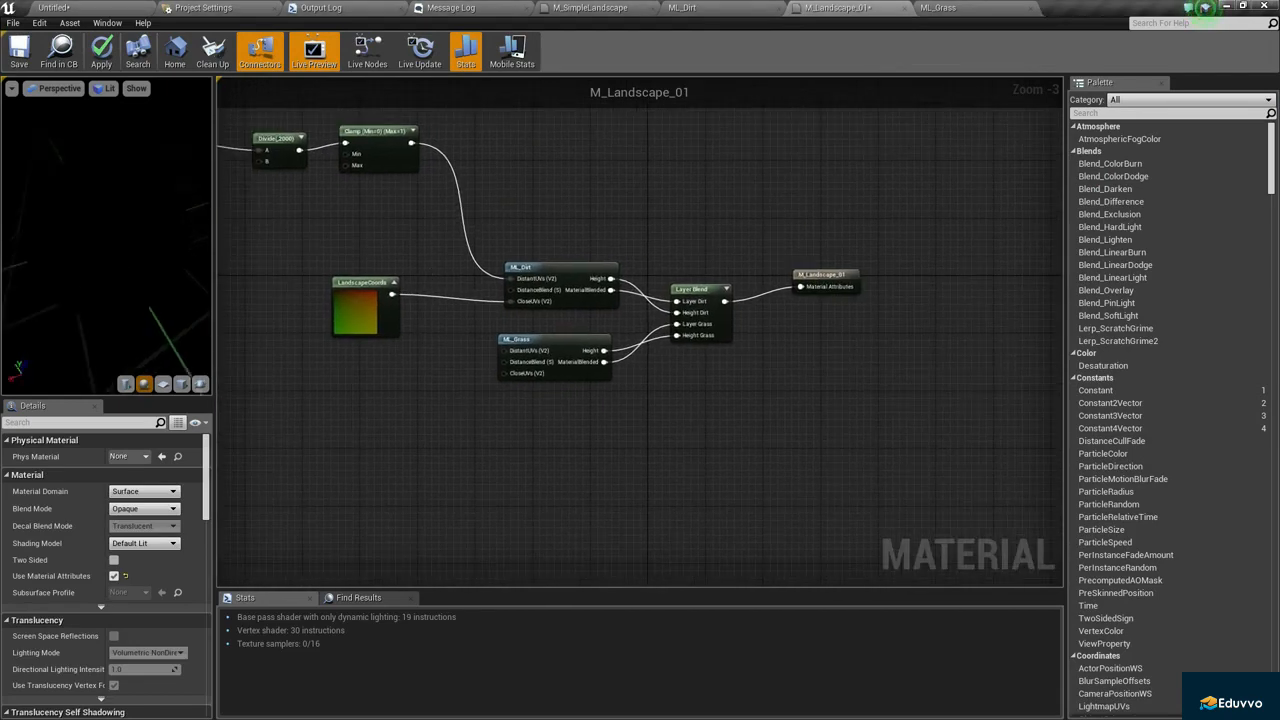
left_click_drag(108, 240, 94, 226)
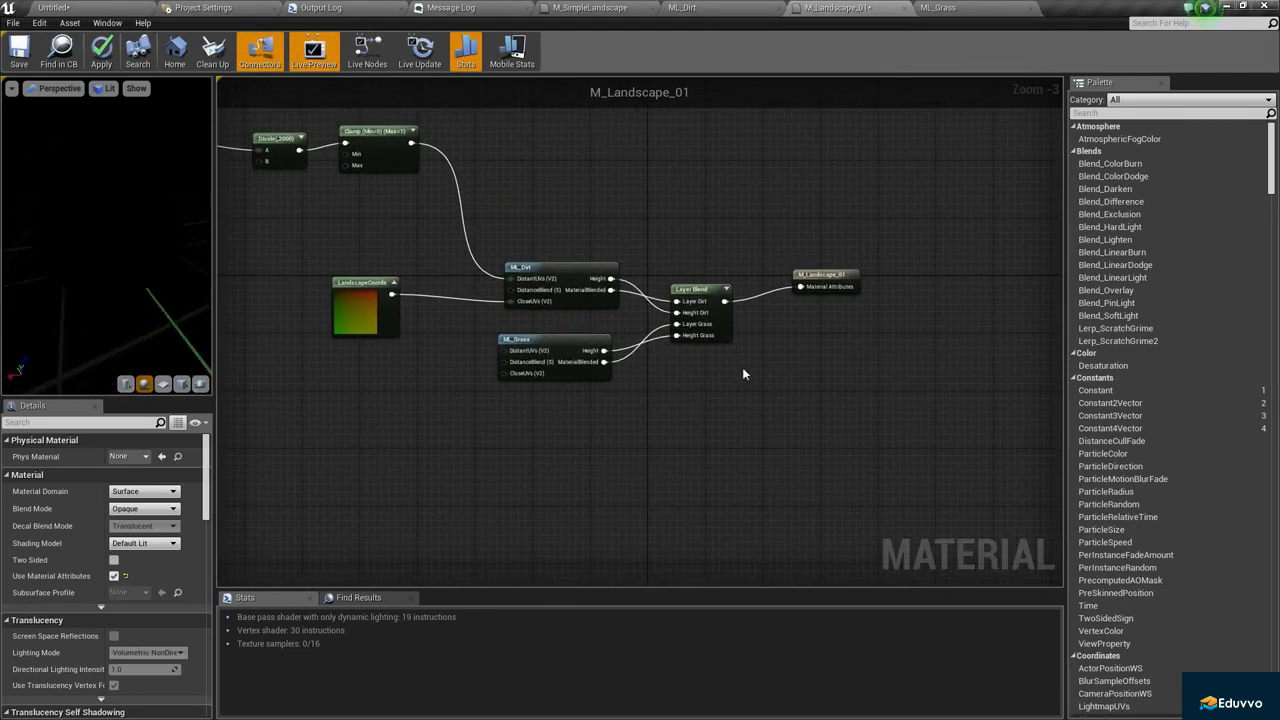
scroll(742, 374, "up", 3)
left_click(708, 306)
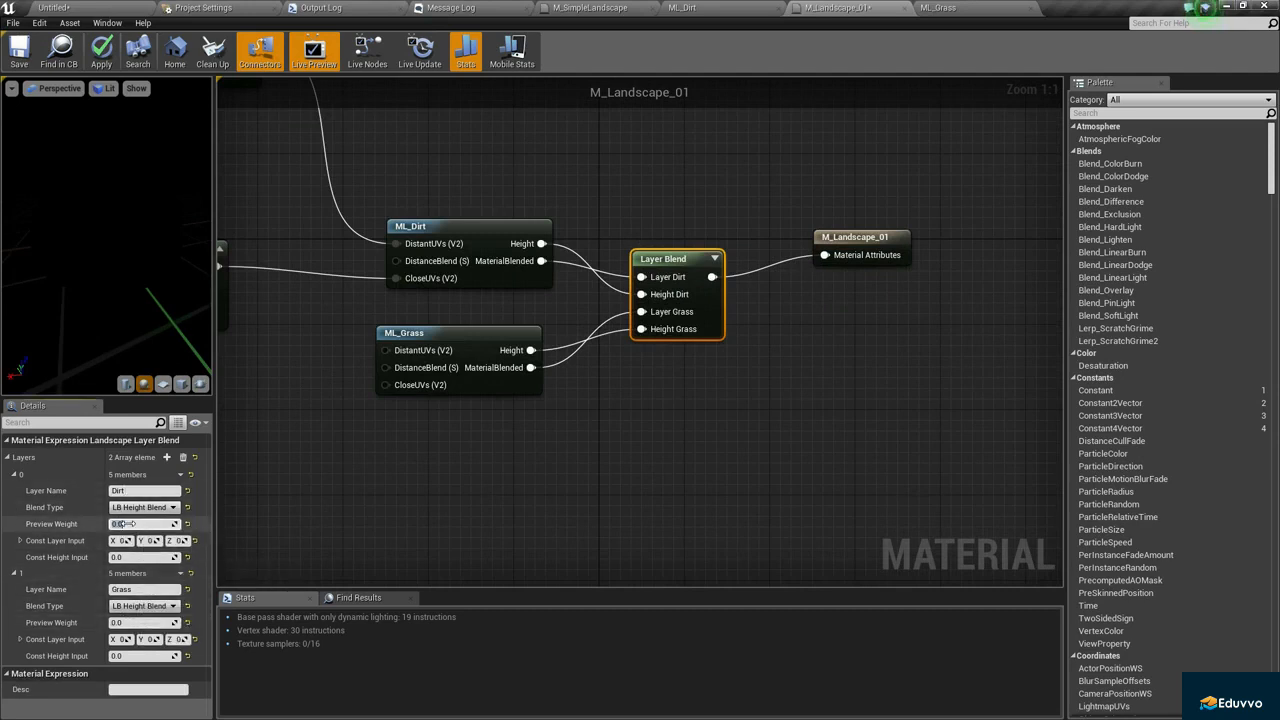
type("1")
key("Return")
mouse_move(124, 220)
left_mouse_down()
mouse_move(136, 208)
mouse_move(126, 216)
left_mouse_up()
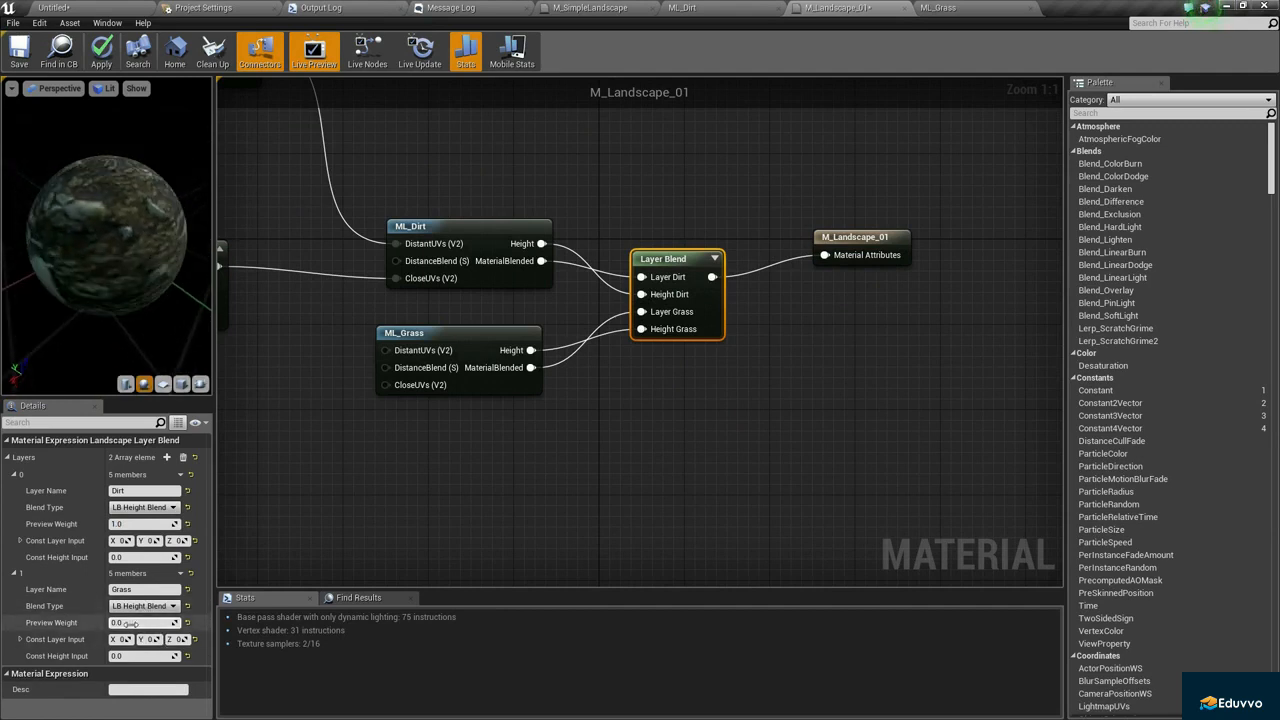
Try a preview weight of 0.5 for the Grass layer and inspect the blended material preview.
type("0.5")
key("Return")
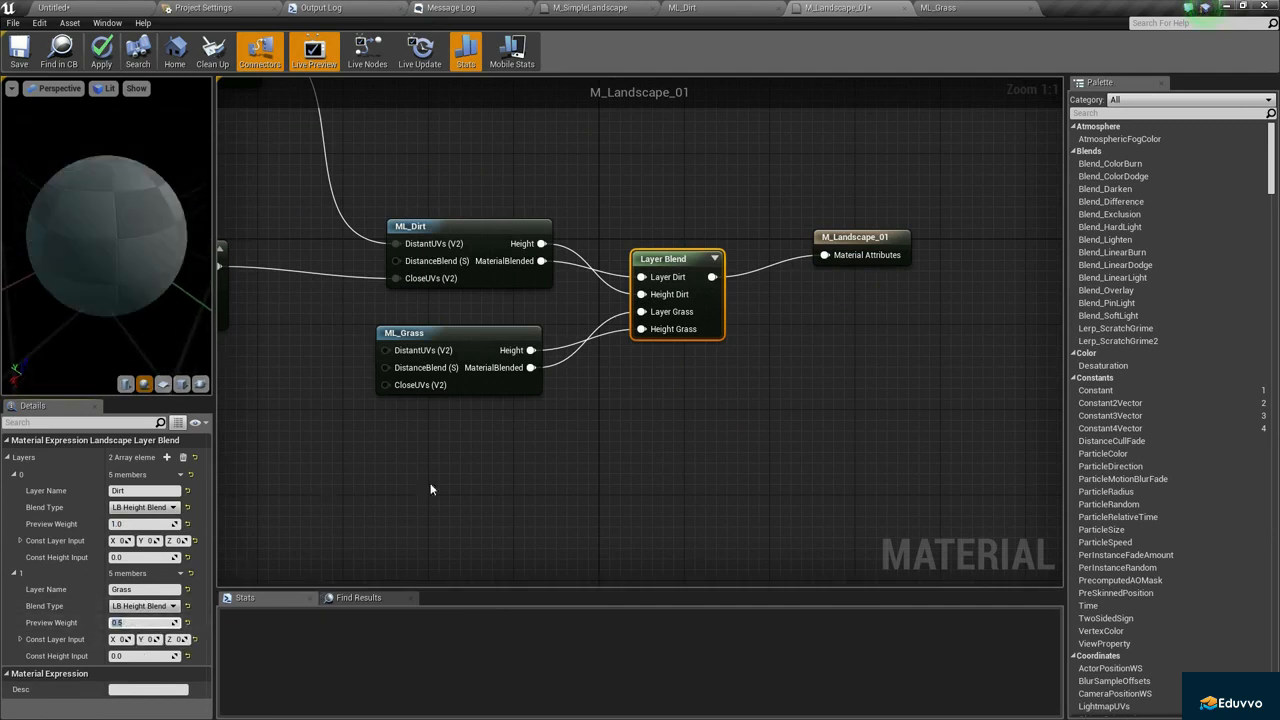
left_click(472, 479)
left_click_drag(125, 290, 110, 262)
left_click(502, 389)
left_click(660, 380)
Set the Grass layer's preview weight to 1 on the Layer Blend node and check the material preview.
left_click(690, 320)
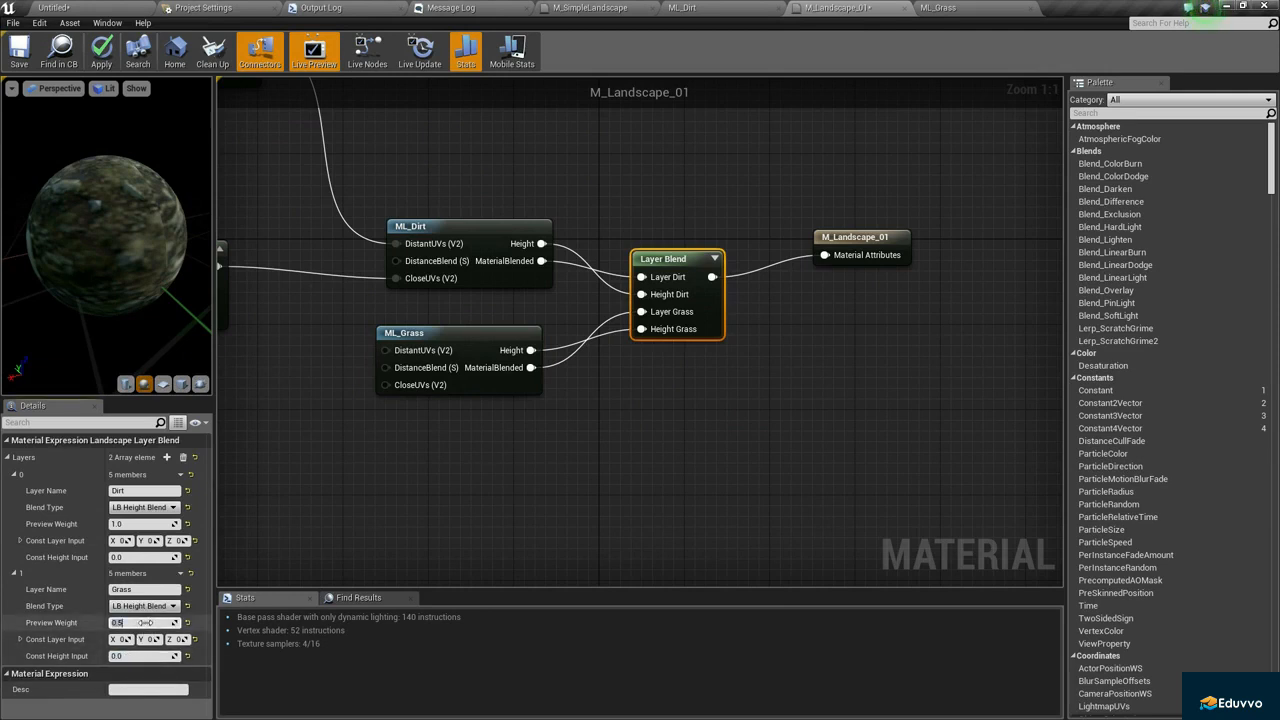
type("1")
key("Return")
left_click(345, 423)
left_click_drag(132, 286, 176, 272)
Line up the ML_Grass node under ML_Dirt, closer to the Layer Blend node, and apply and save M_Landscape_01.
right_click_drag(623, 408, 654, 459)
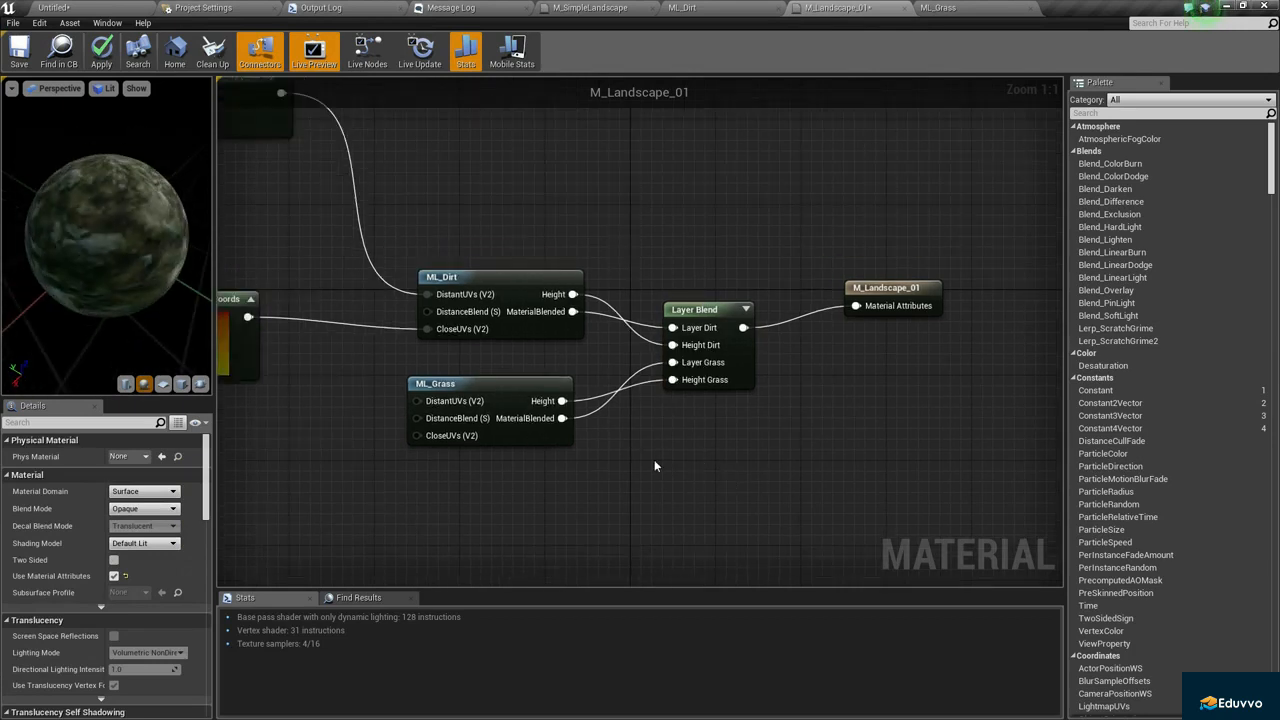
left_click_drag(541, 440, 573, 440)
left_click(576, 483)
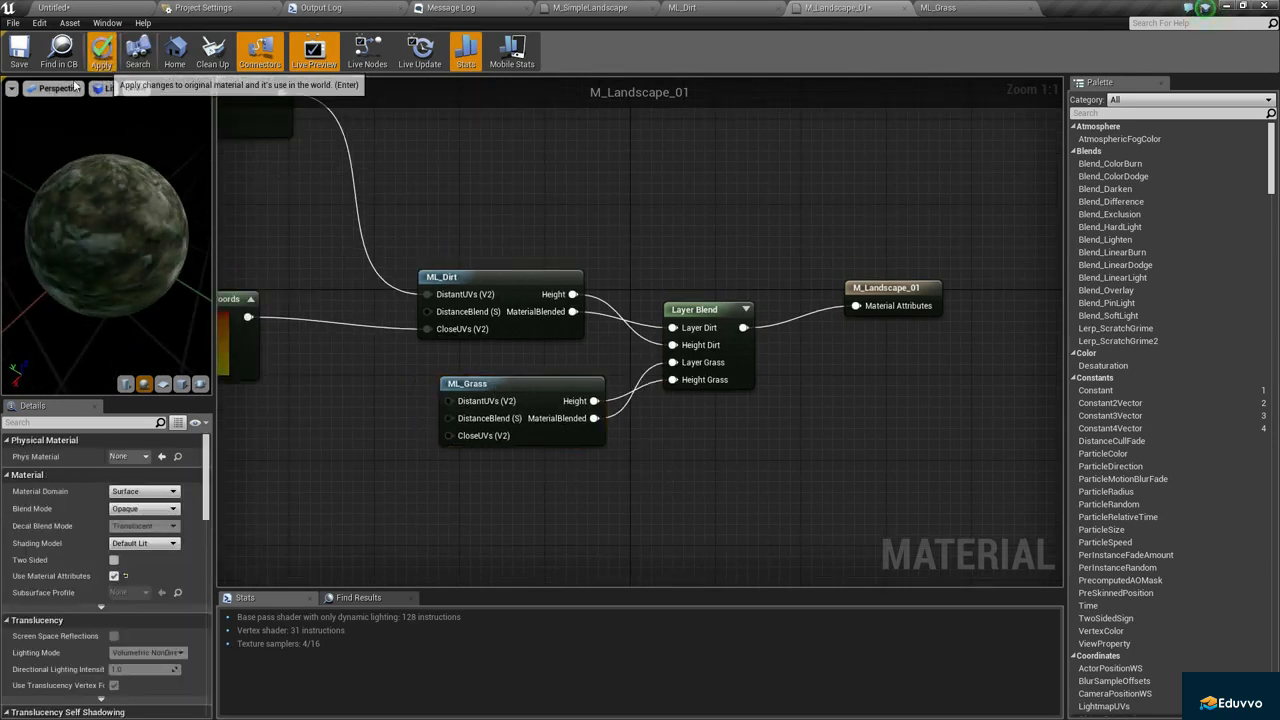
left_click(101, 50)
left_click(19, 55)
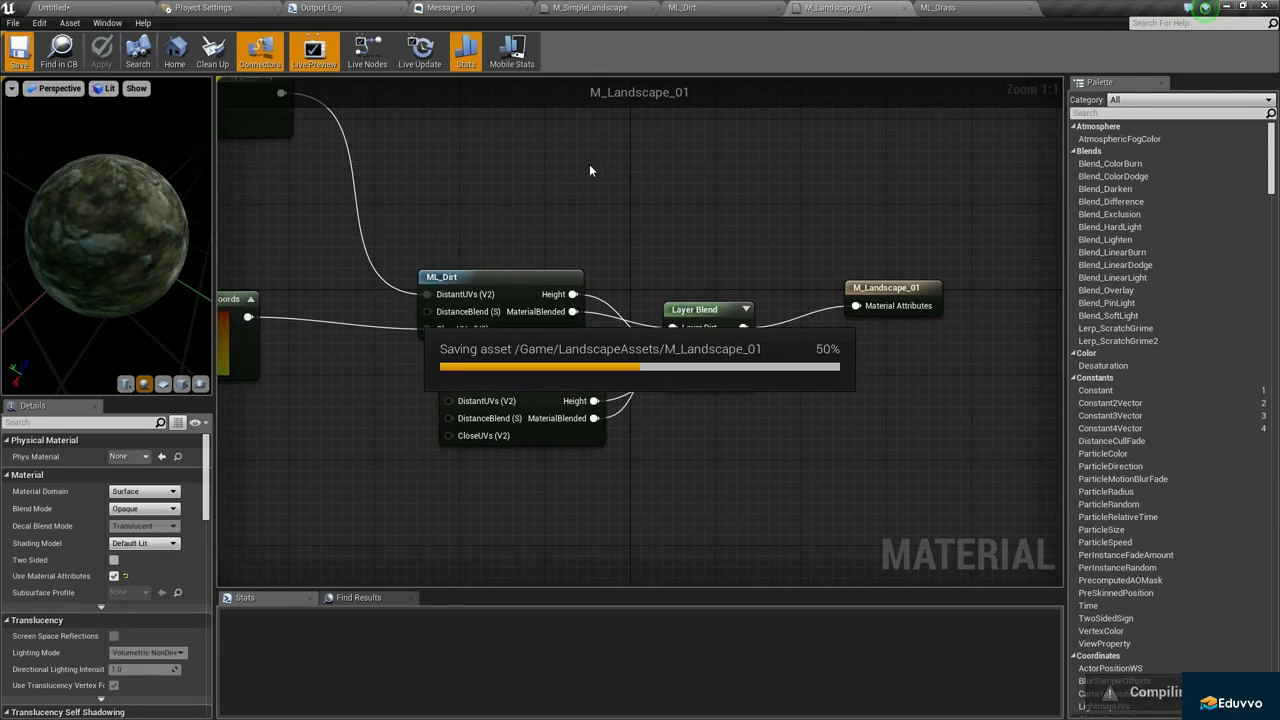
Return to the level editor and activate the Paint tools of the Landscape mode.
left_click(99, 7)
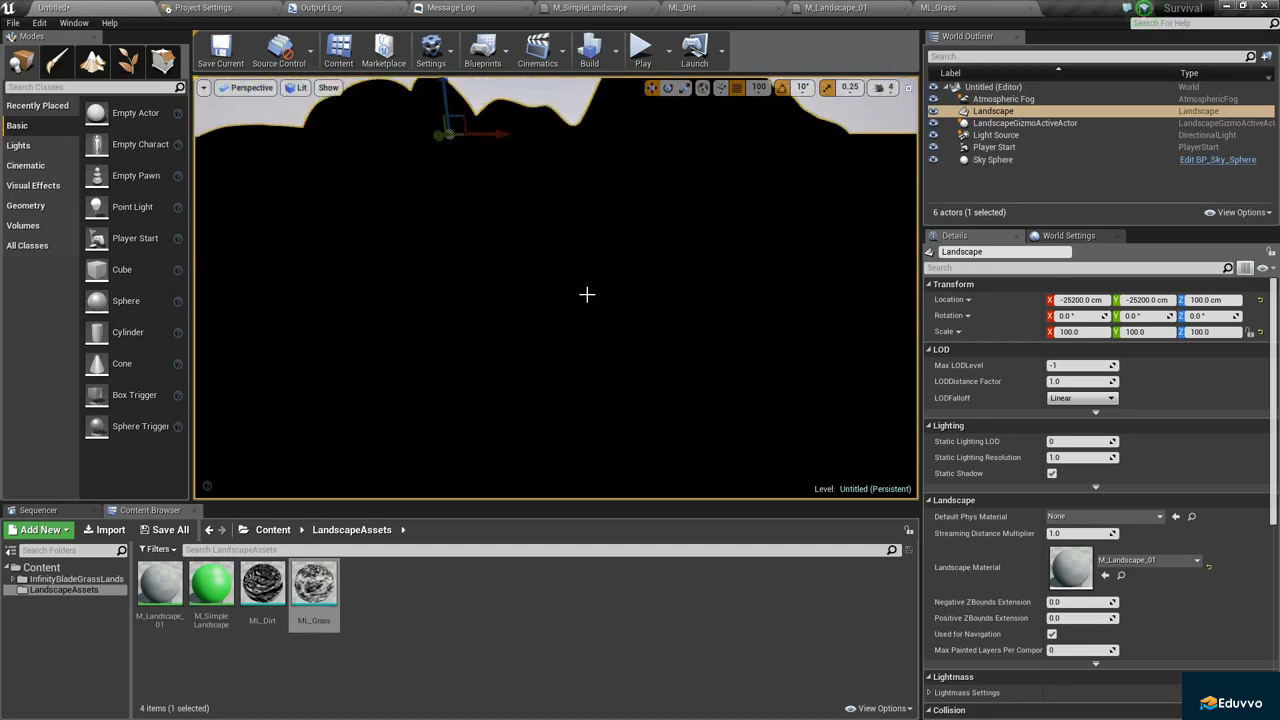
left_click(93, 63)
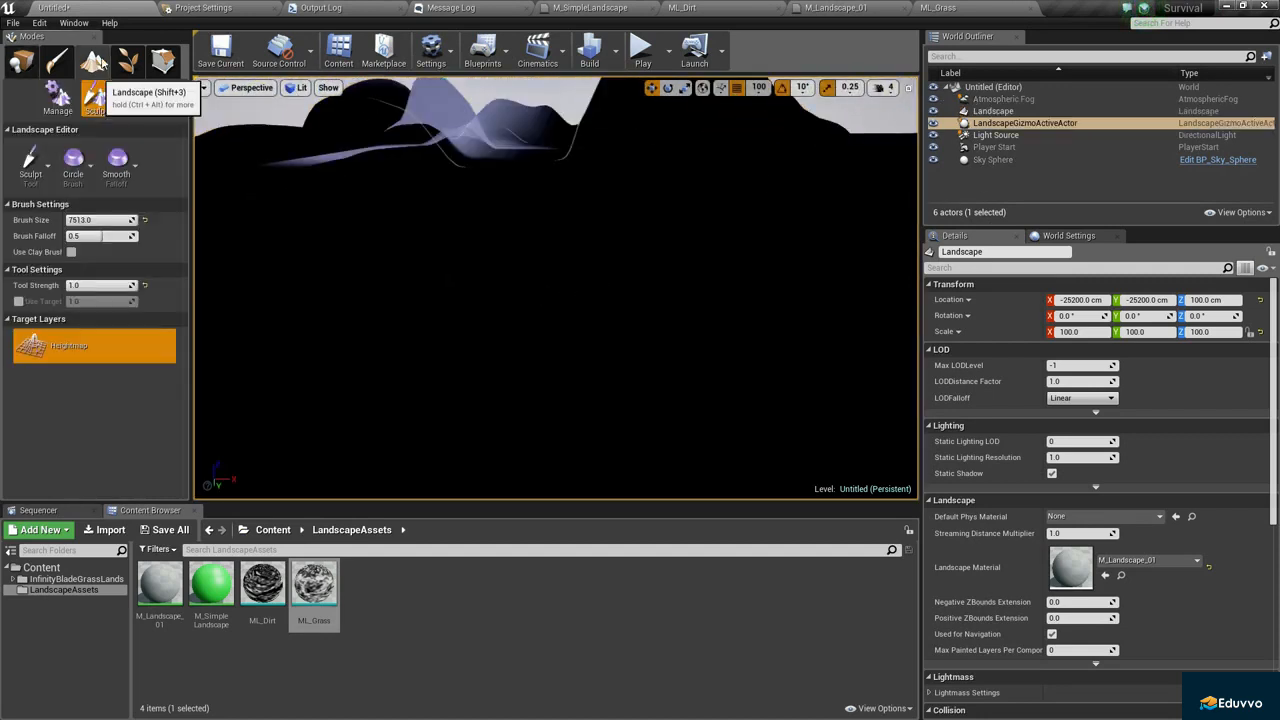
left_click(133, 97)
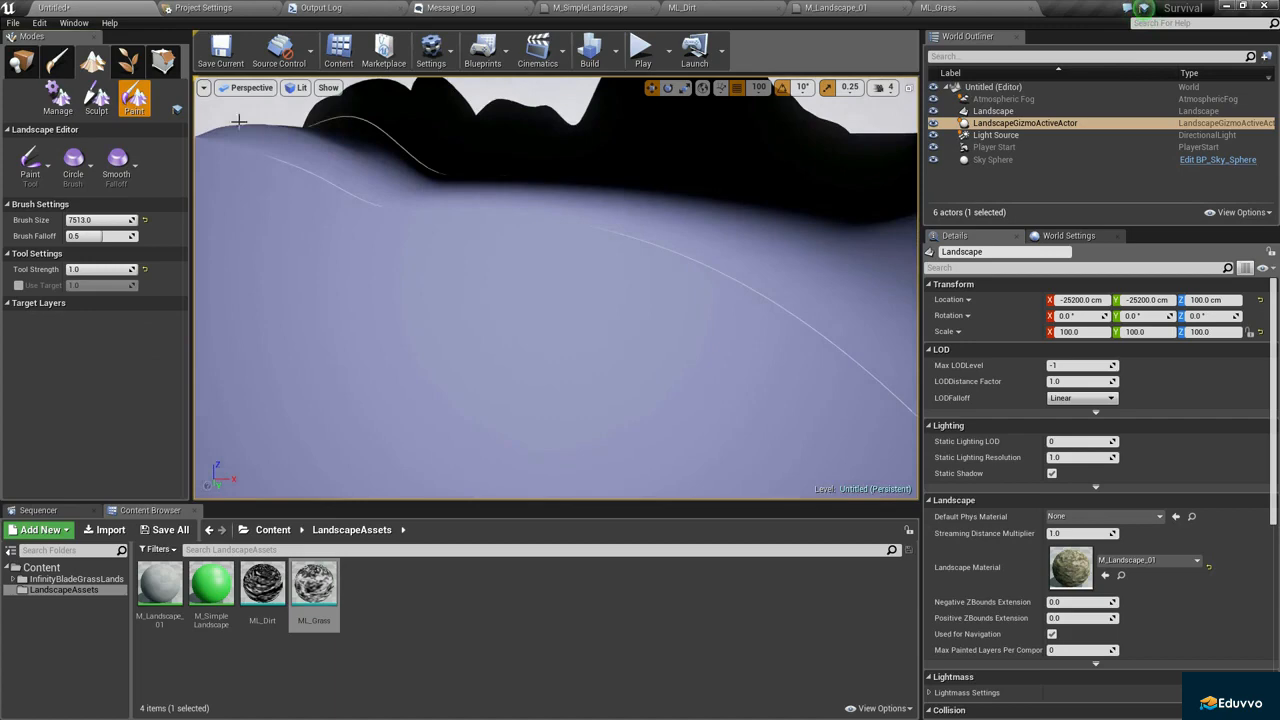
key("shift+1")
key("shift+3")
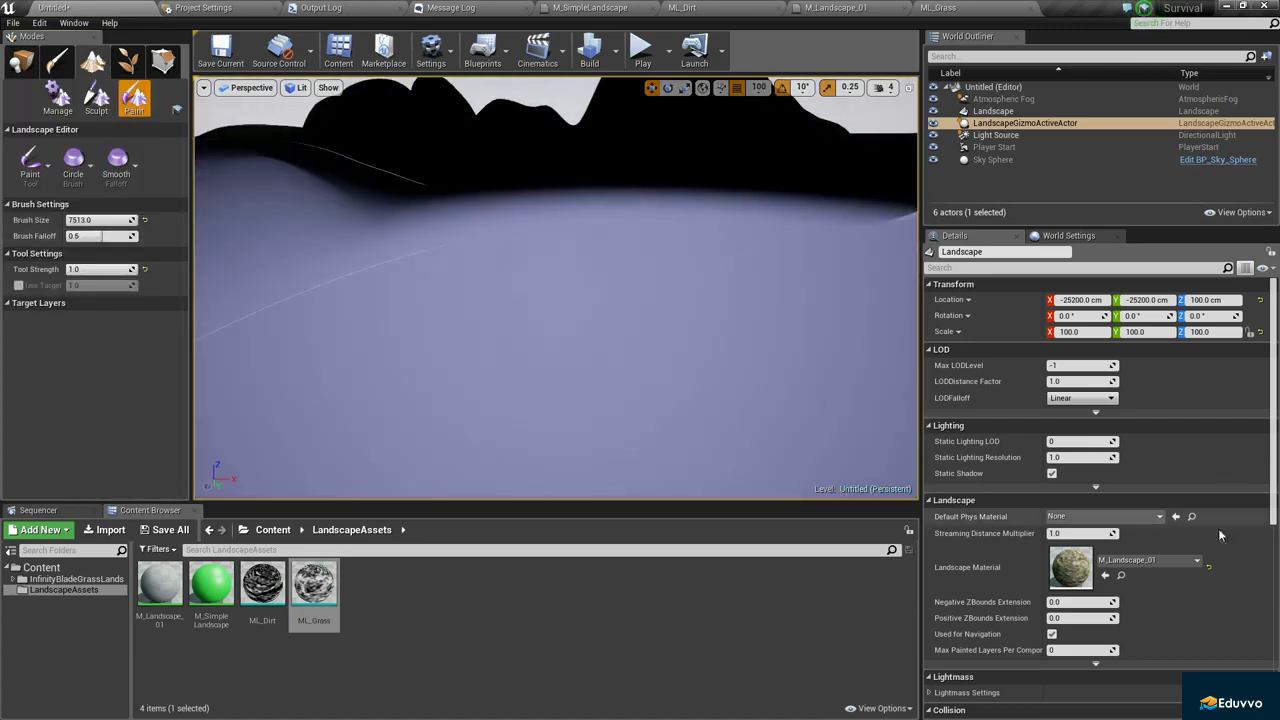
Swap the landscape material to M_LeafFlip_Trans_6X6_INST and back to M_Landscape_01 to refresh the target layers.
left_click(1148, 560)
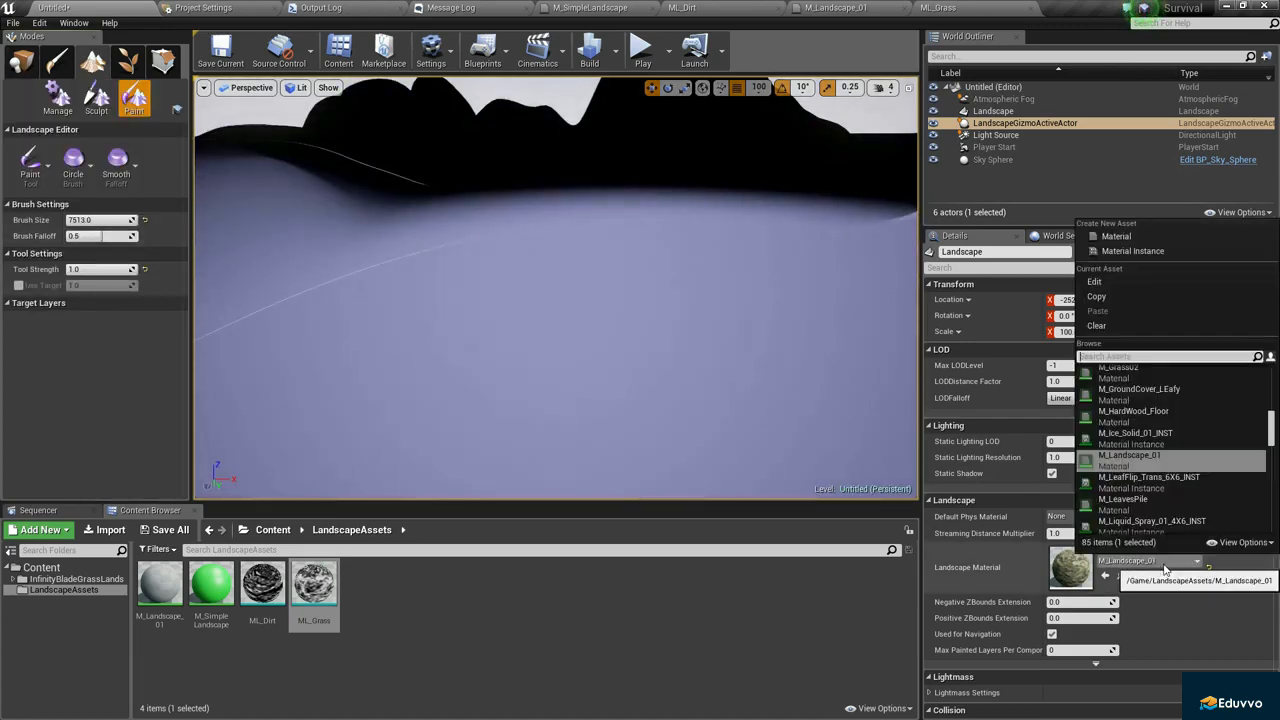
left_click(1148, 477)
left_click(1112, 562)
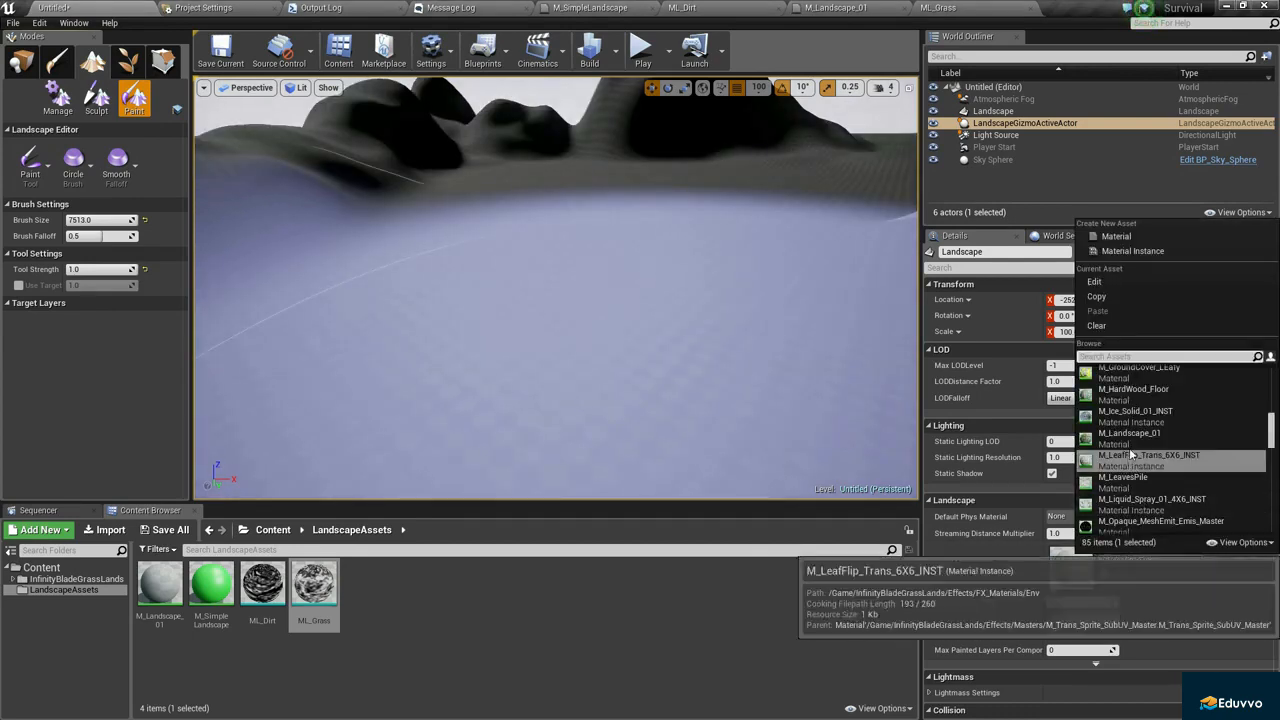
left_click(1100, 460)
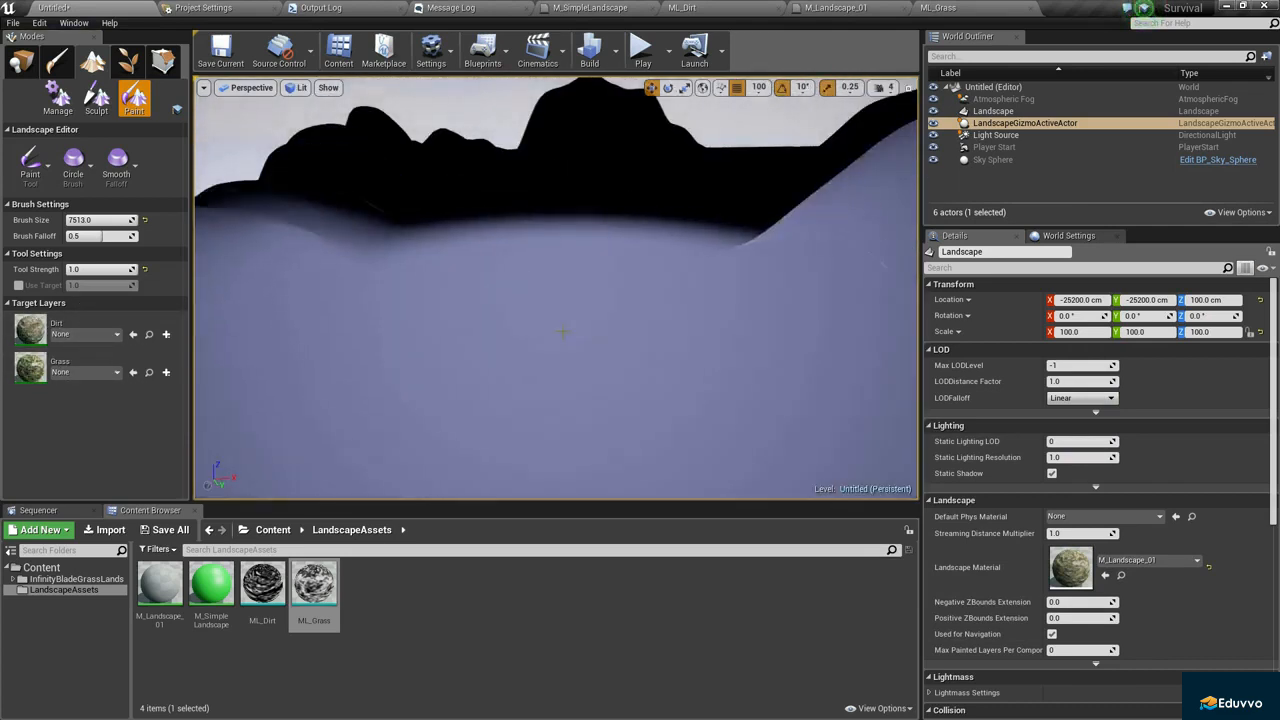
Create non-weight-blended layer info objects for the Dirt and Grass target layers in the LandscapeAssets folder.
left_click(166, 334)
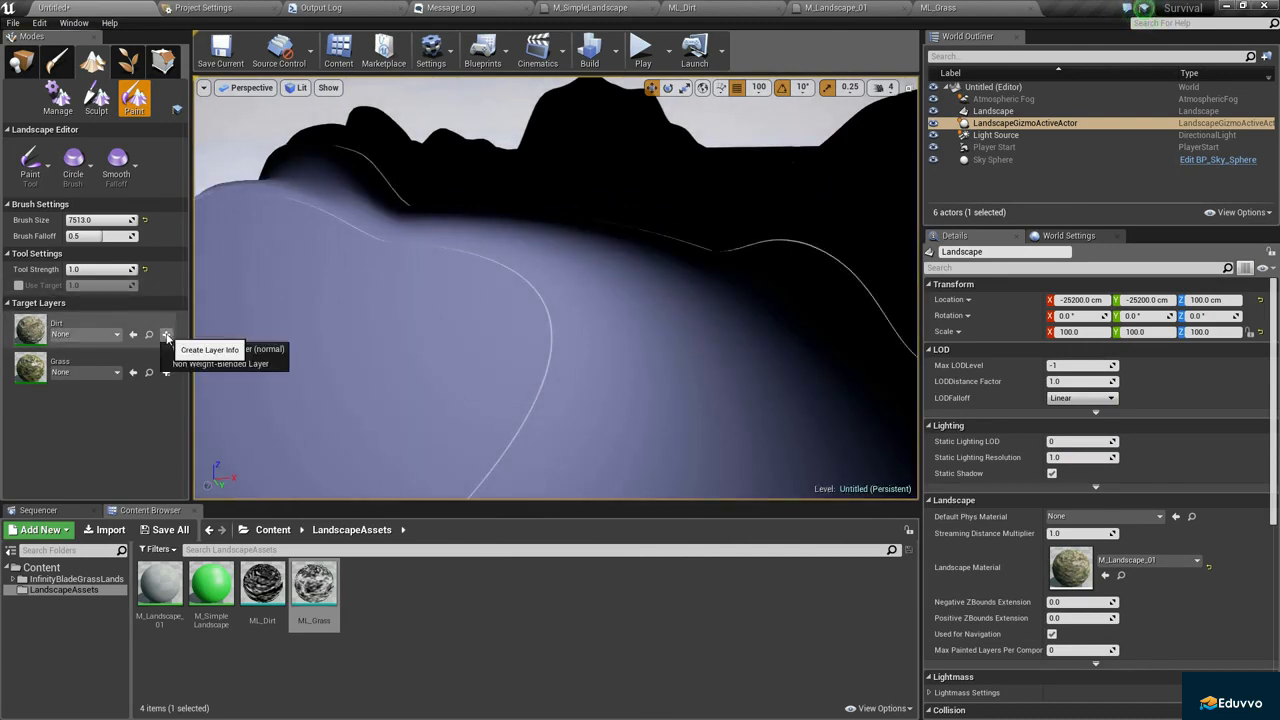
left_click(220, 363)
left_click(555, 272)
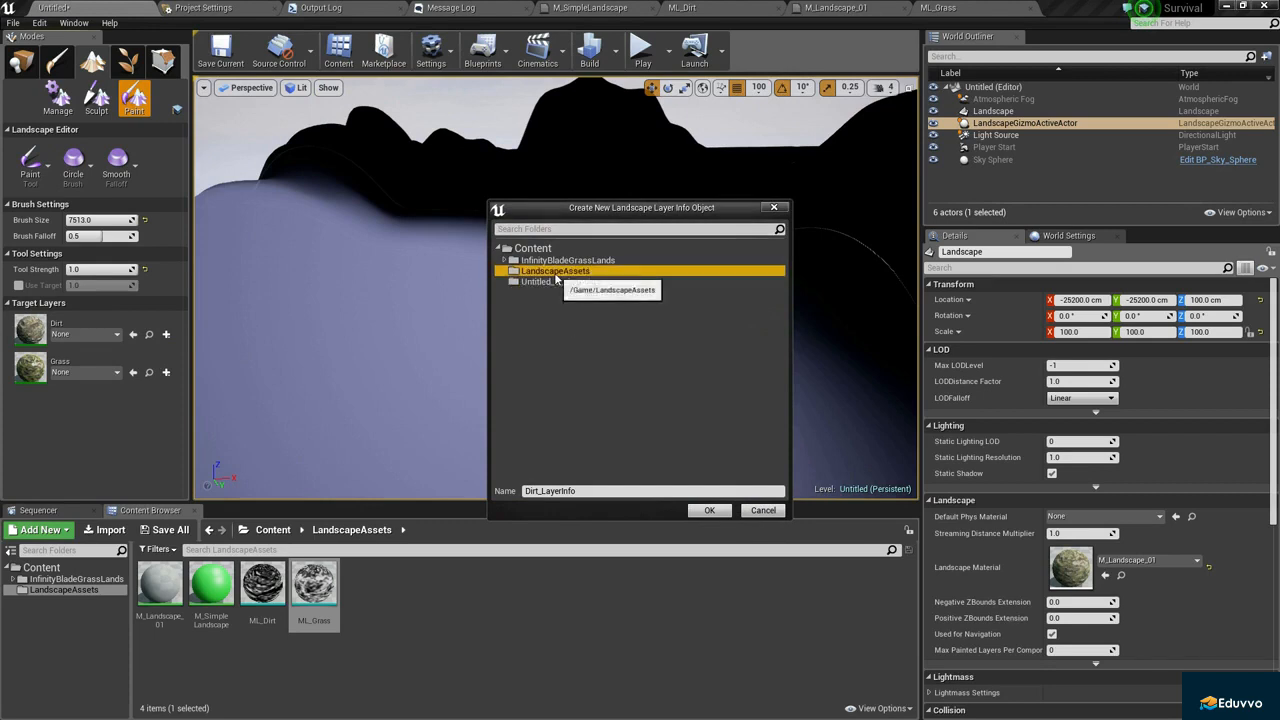
left_click(709, 511)
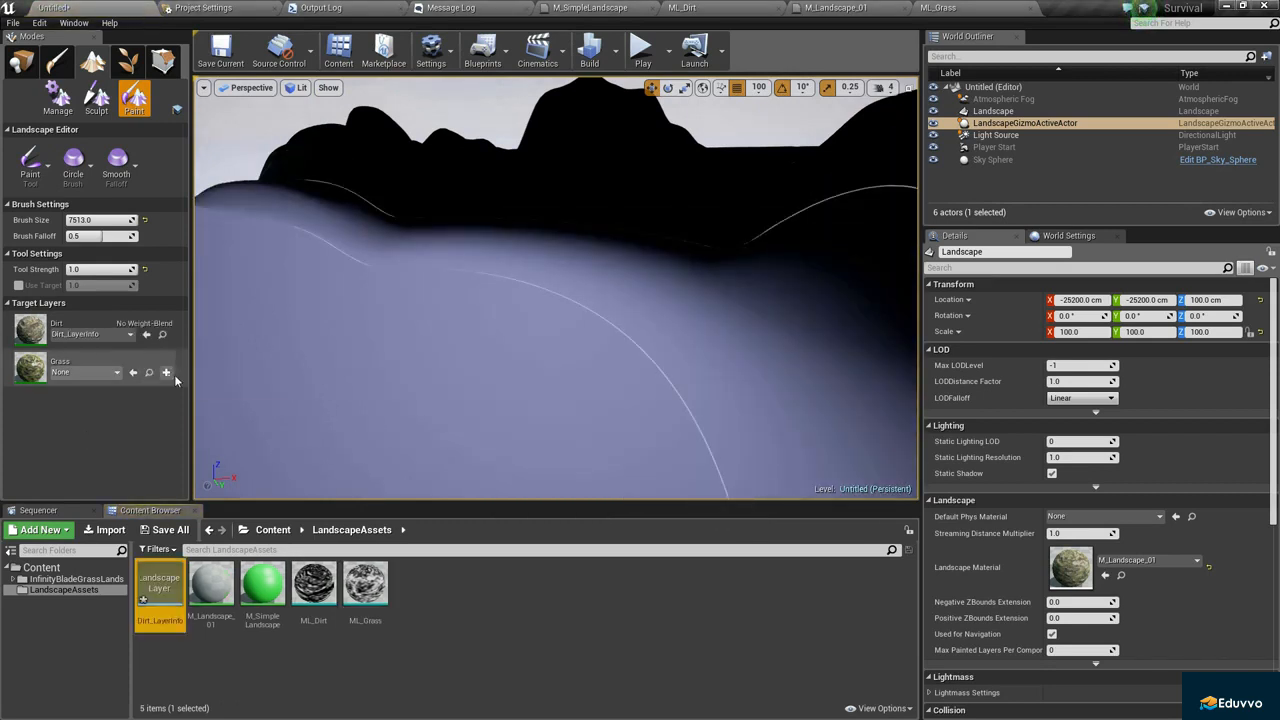
left_click(217, 401)
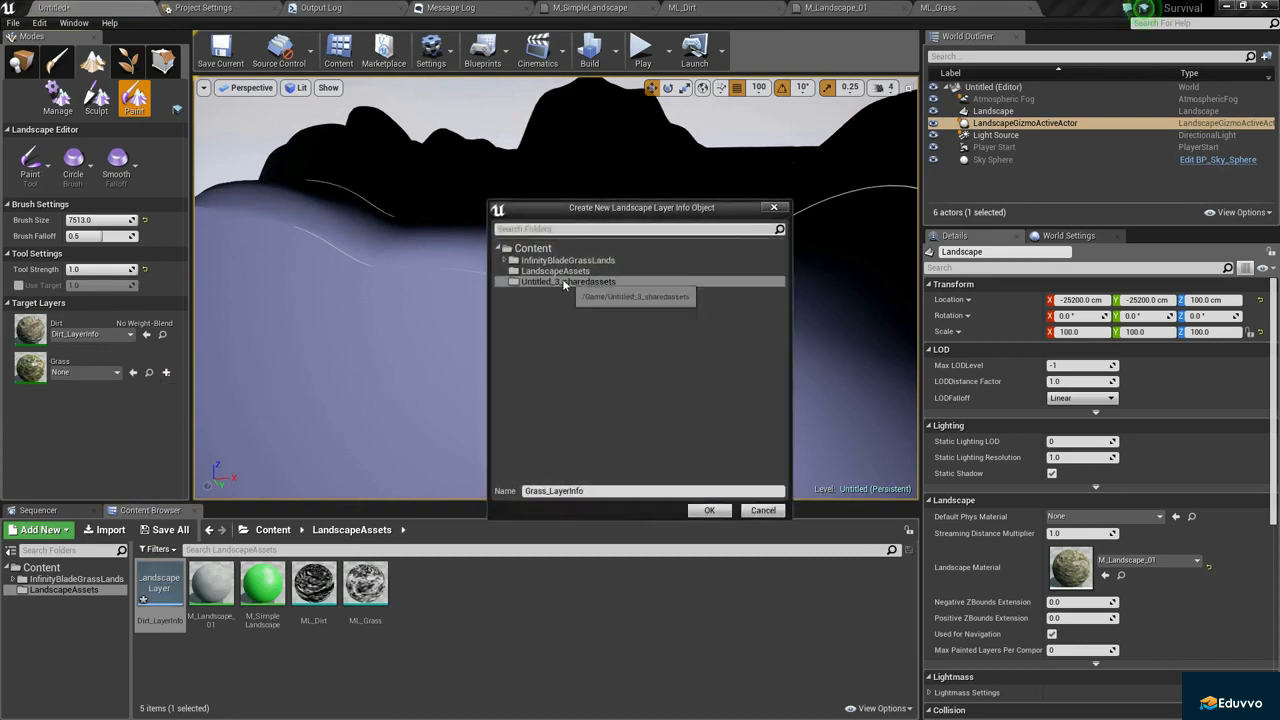
left_click(705, 511)
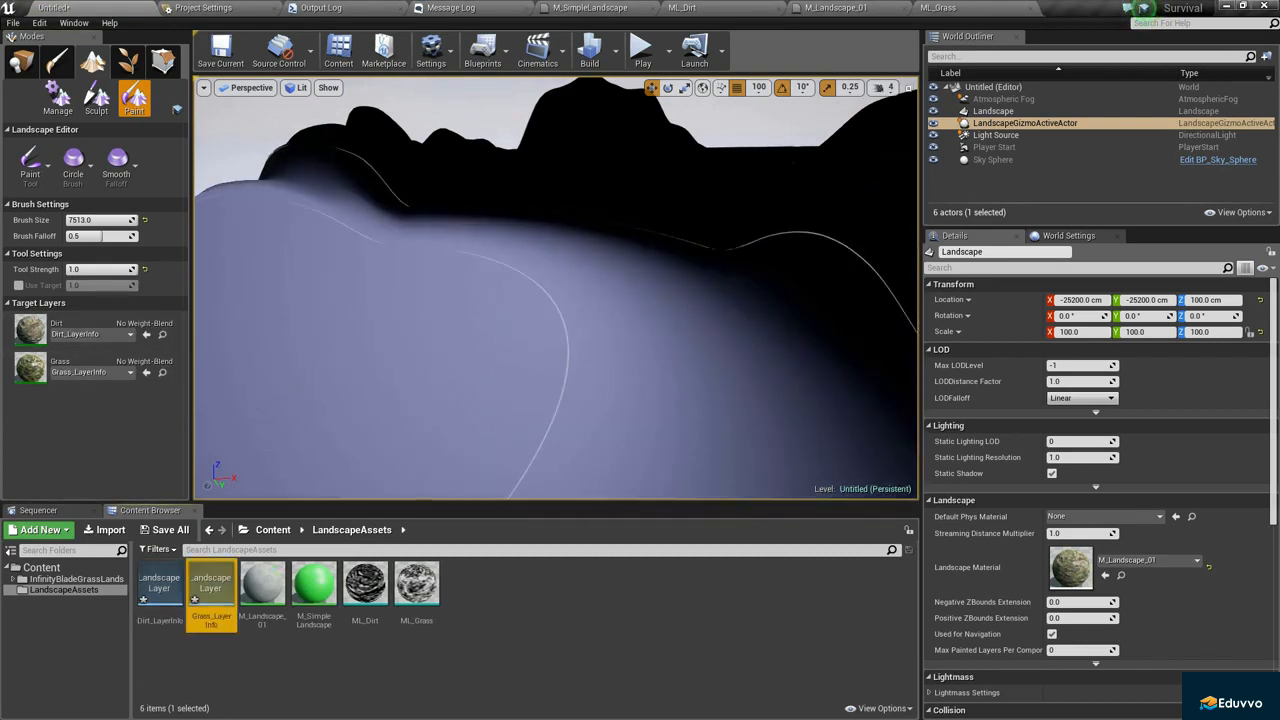
Fill the whole landscape with the Dirt layer and inspect the terrain surface from up close and farther away.
right_click(30, 333)
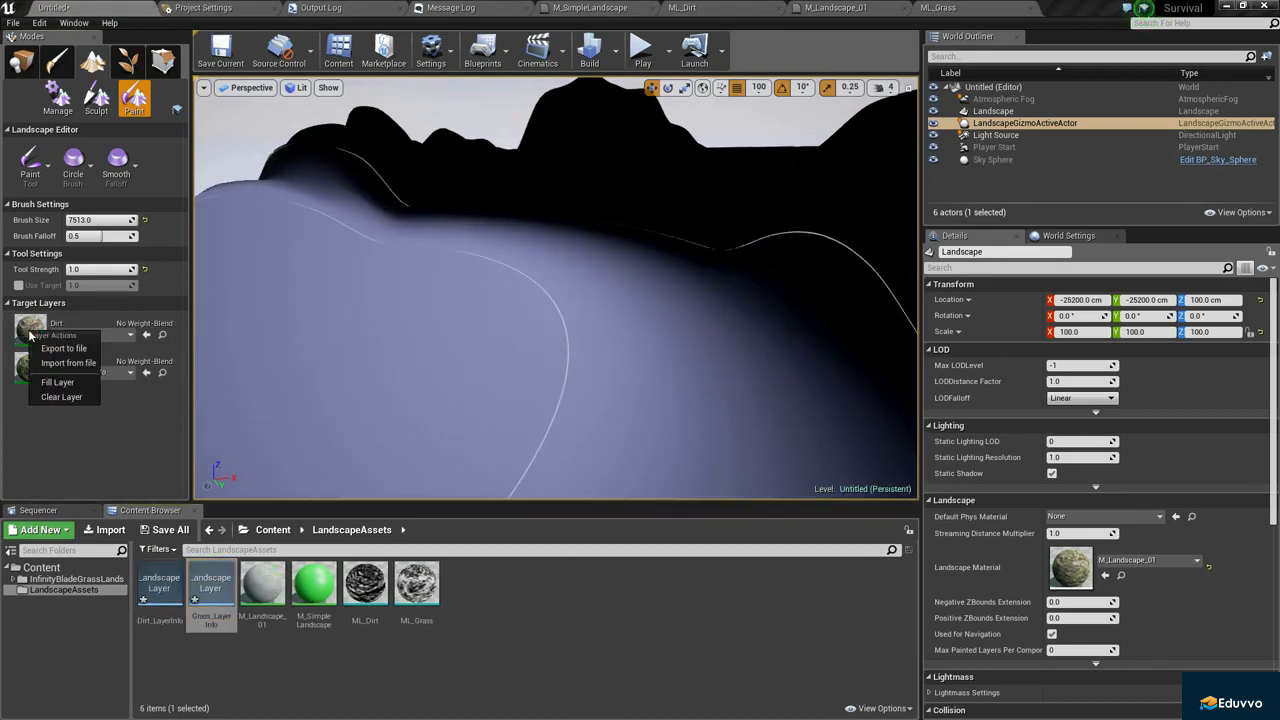
left_click(80, 384)
right_click_drag(556, 300, 460, 275)
key("s")
mouse_move(590, 250)
right_mouse_down()
mouse_move(600, 235)
mouse_move(610, 245)
mouse_move(590, 250)
mouse_move(610, 258)
mouse_move(595, 335)
mouse_move(590, 290)
mouse_move(610, 330)
mouse_move(655, 365)
mouse_move(675, 360)
mouse_move(665, 420)
mouse_move(645, 320)
mouse_move(665, 310)
mouse_move(660, 370)
mouse_move(655, 350)
mouse_move(640, 395)
mouse_move(603, 271)
right_mouse_up()
key("w")
key("w")
key("s")
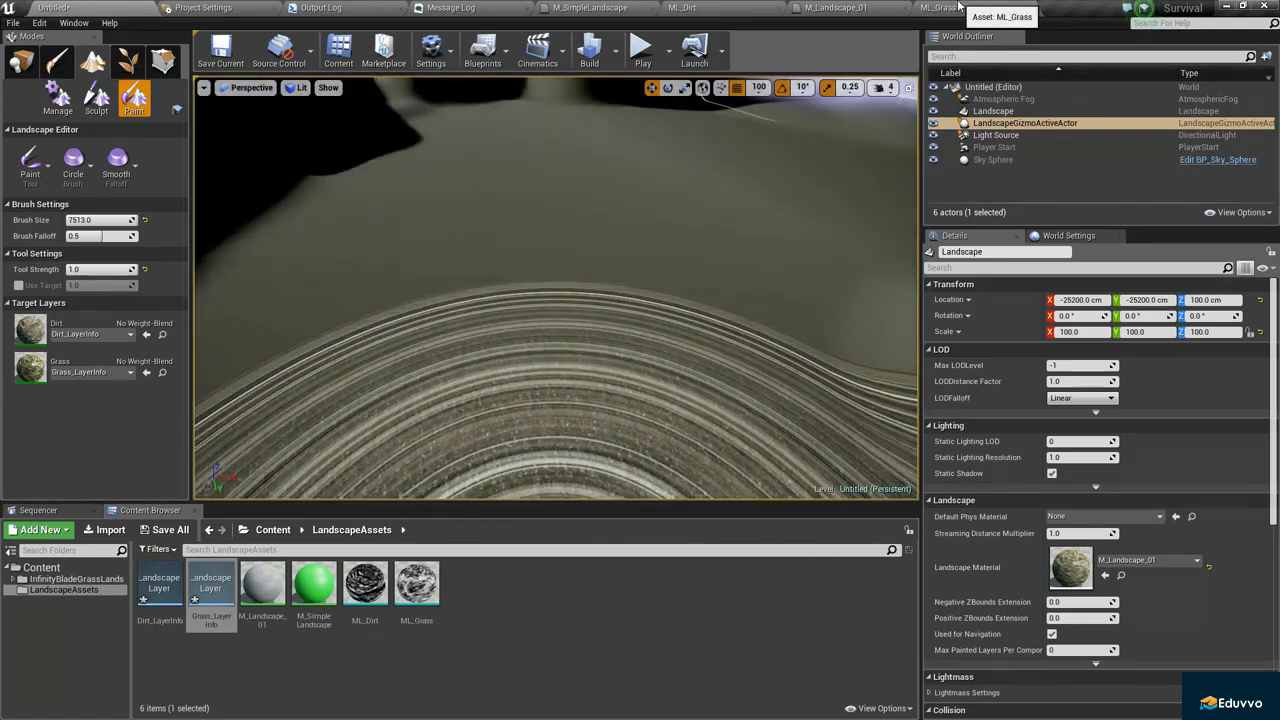
Examine the camera-distance blend node chains feeding the DistanceBlend input in the ML_Grass and ML_Dirt functions.
left_click(958, 6)
right_click_drag(673, 333, 645, 242)
scroll(645, 250, "down", 4)
right_click_drag(672, 315, 530, 306)
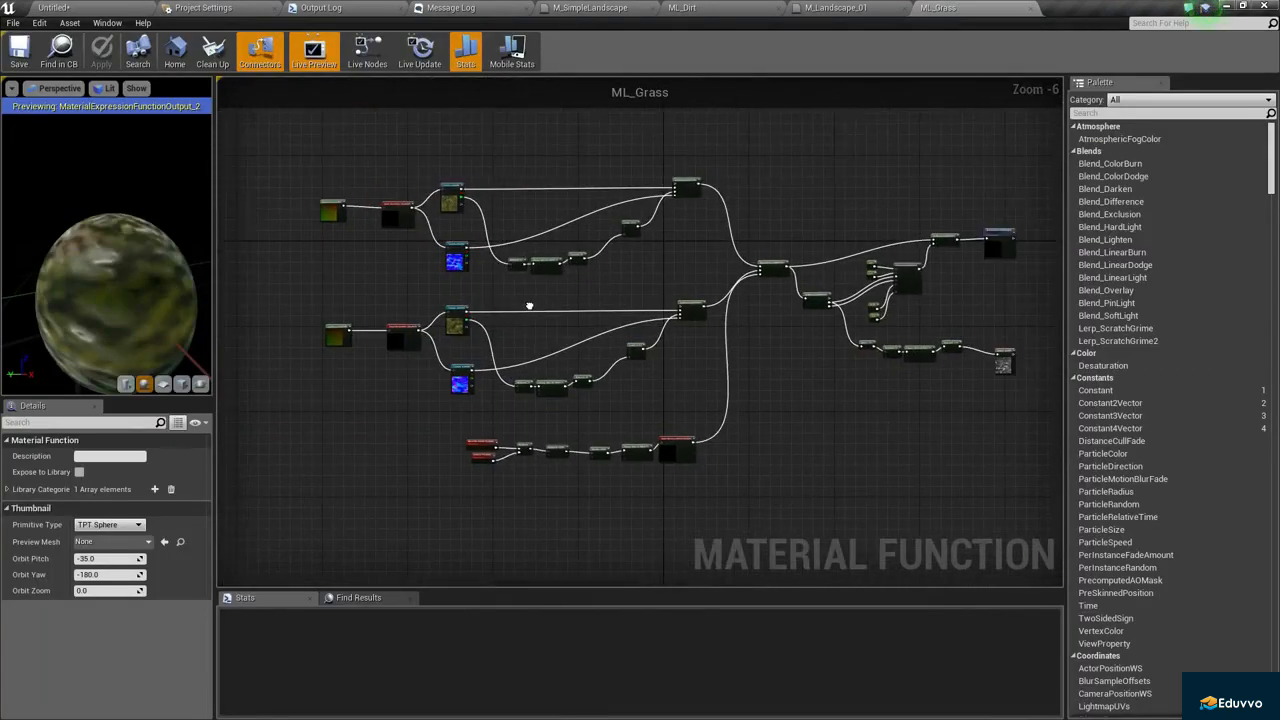
scroll(670, 430, "up", 2)
right_click_drag(602, 434, 763, 394)
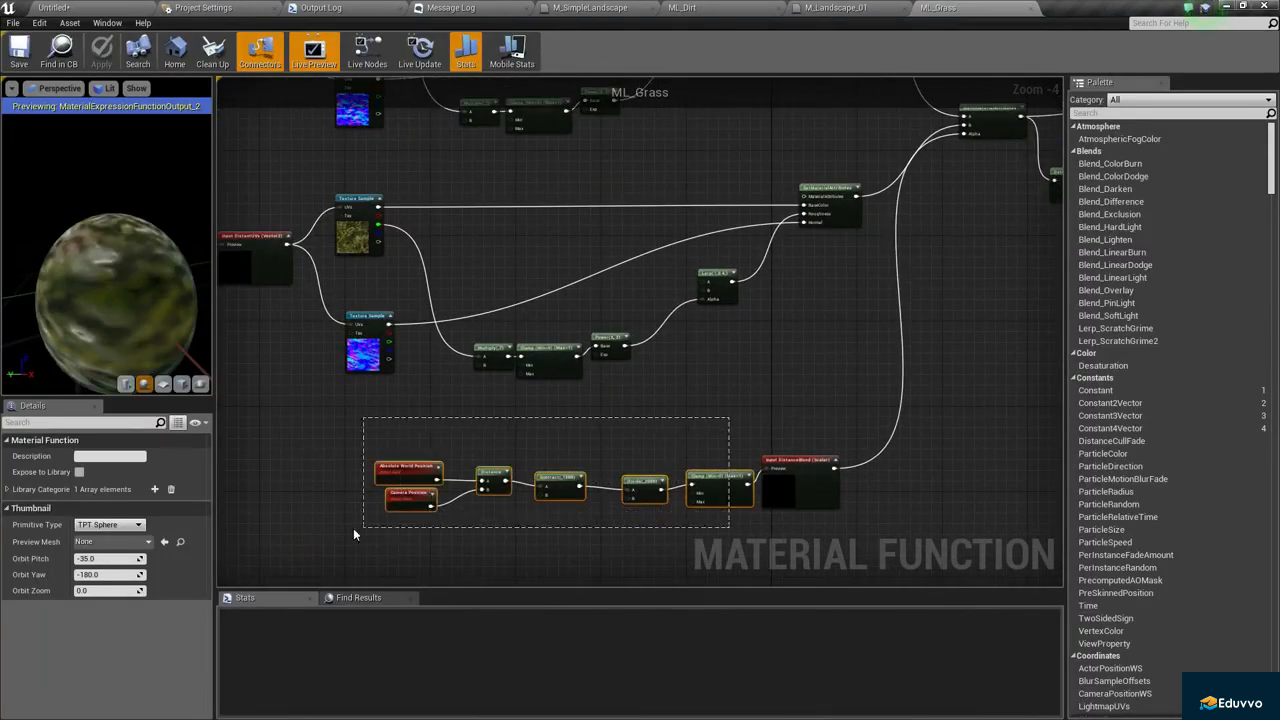
left_click_drag(353, 534, 355, 530)
left_click(759, 393)
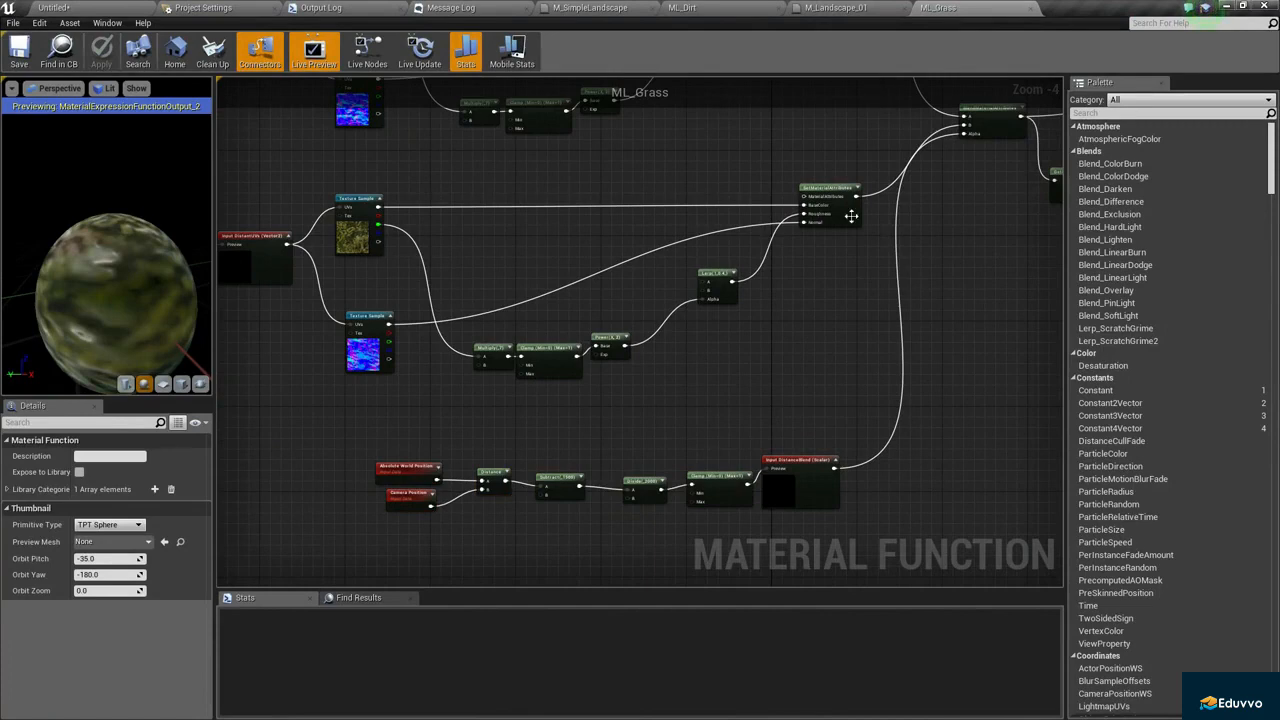
right_click_drag(855, 319, 845, 356)
left_click(706, 8)
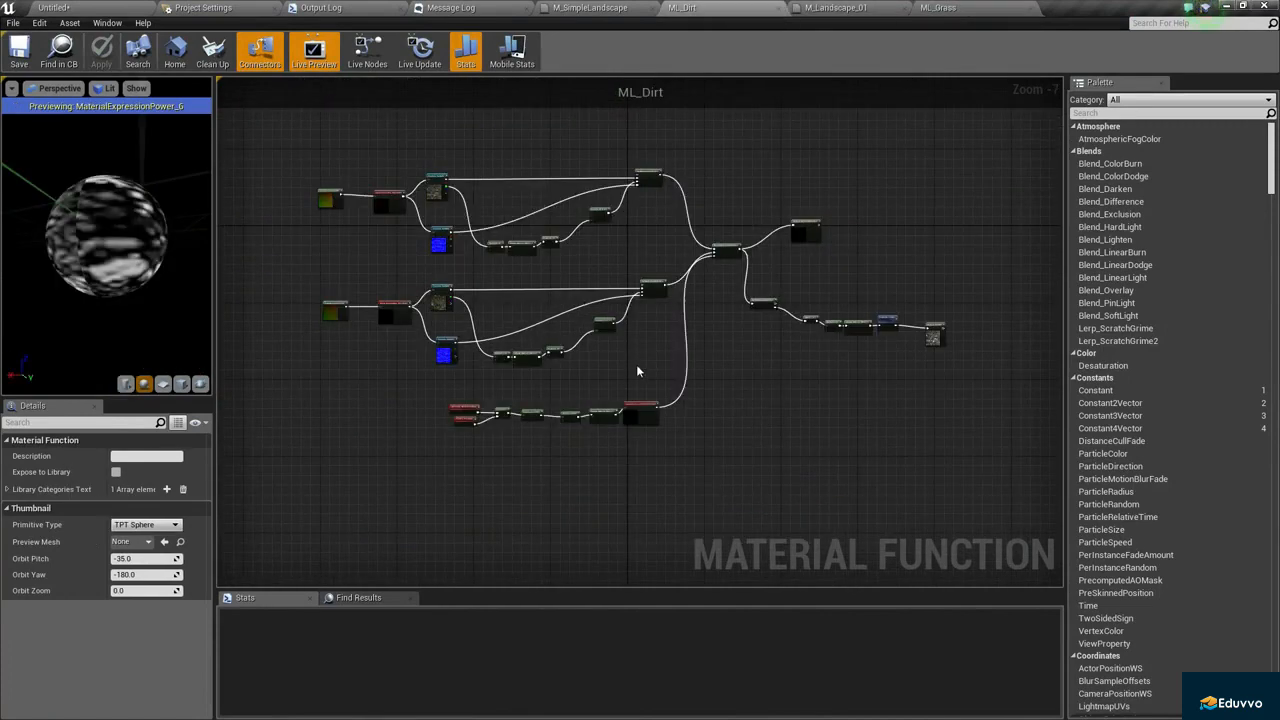
scroll(634, 364, "up", 3)
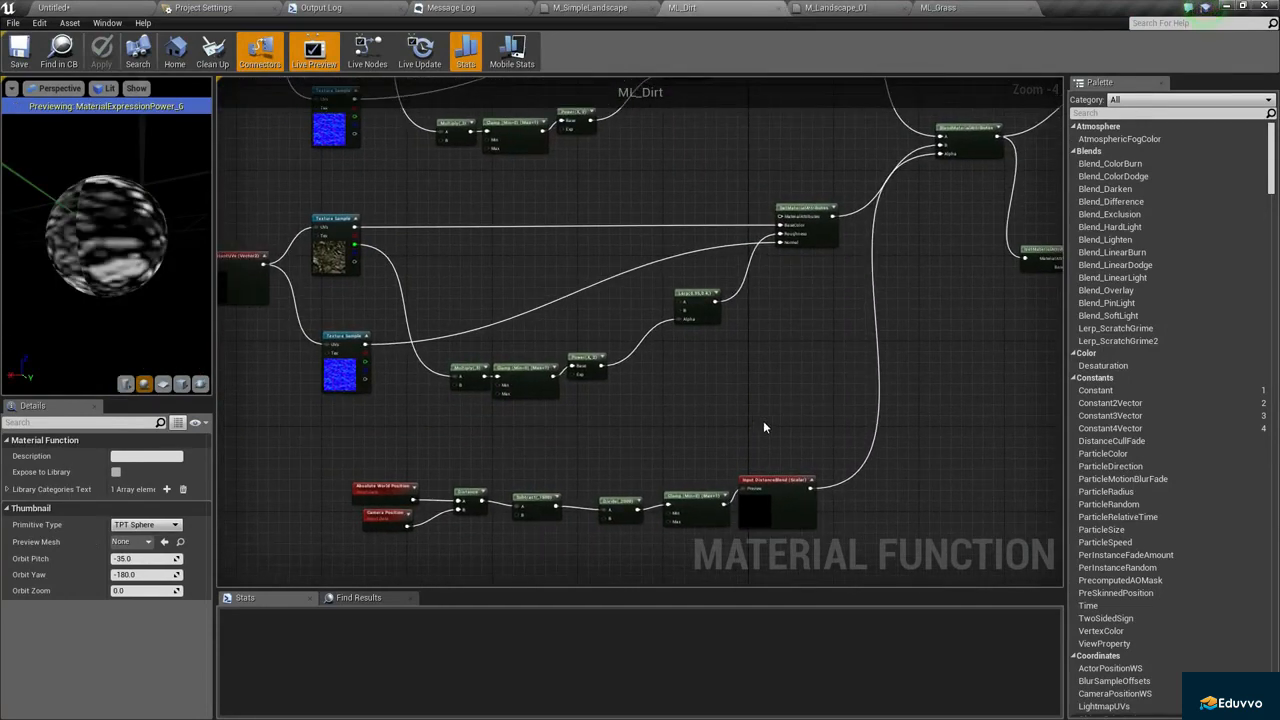
scroll(760, 430, "down", 2)
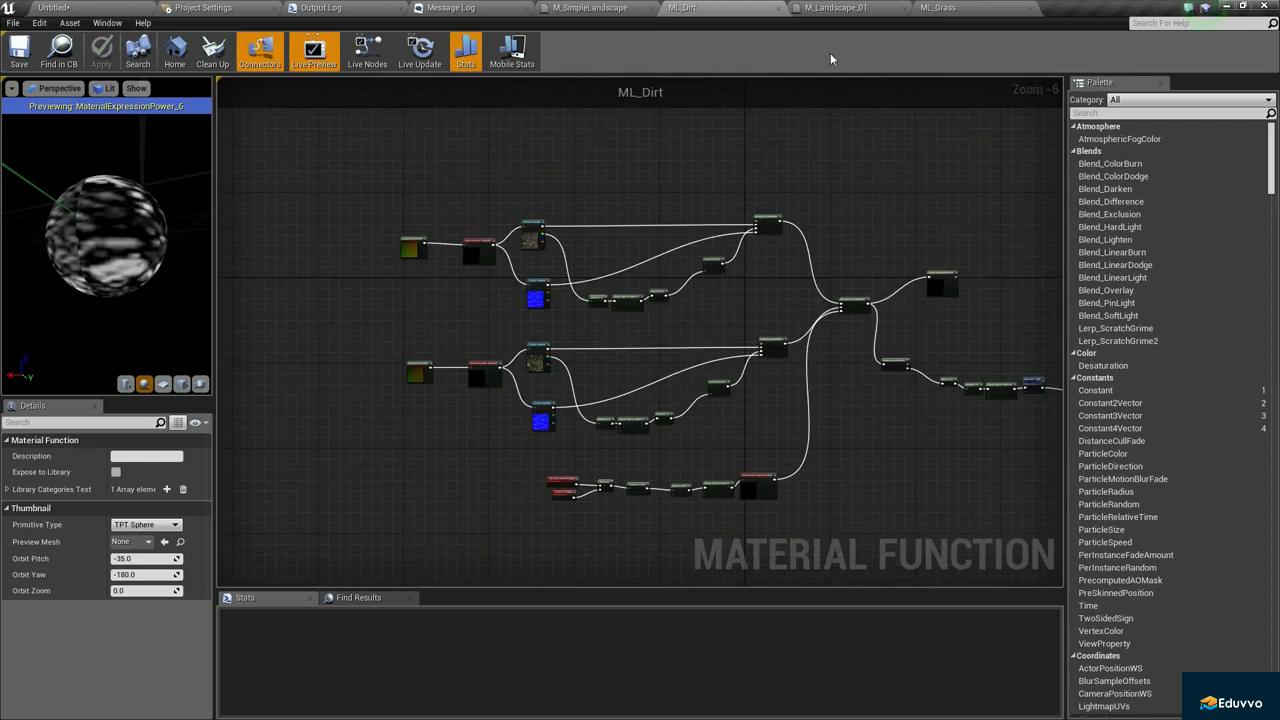
Examine the connections into the ML_Dirt and ML_Grass nodes of M_Landscape_01 and test the preview sphere at a greater distance.
left_click(820, 7)
right_click_drag(582, 222, 812, 196)
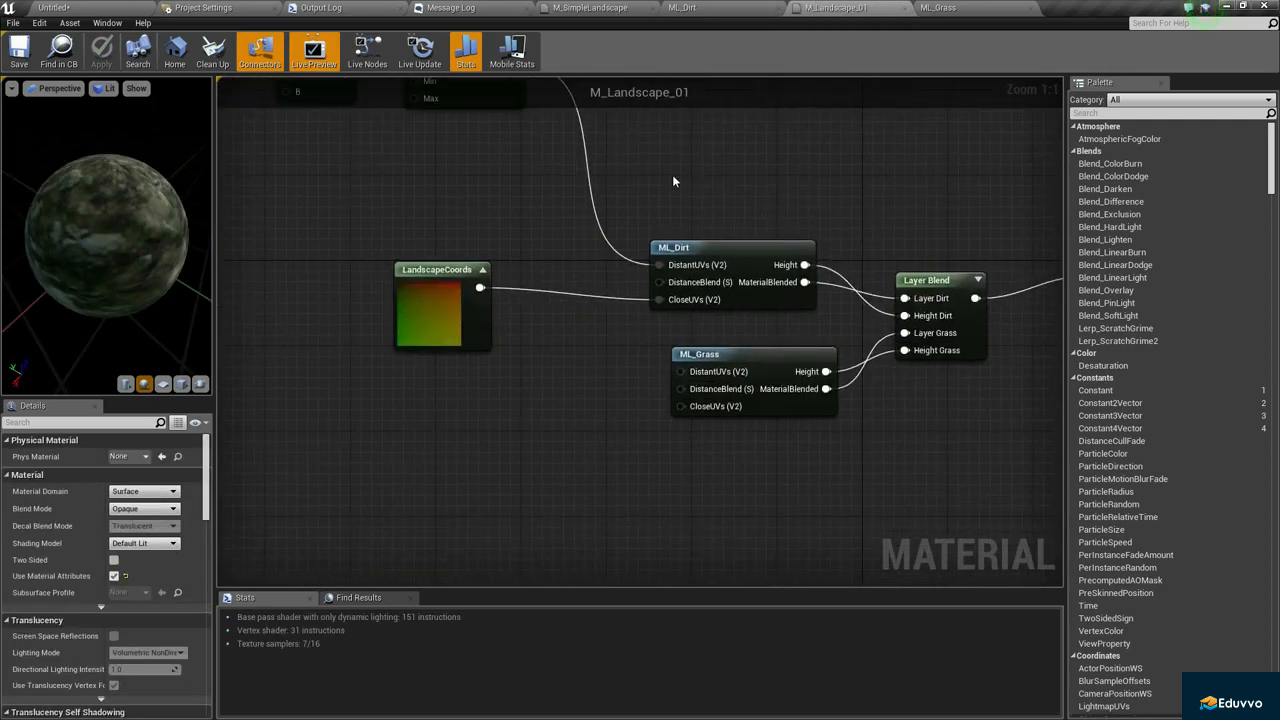
right_click_drag(673, 181, 658, 306)
right_click_drag(611, 380, 621, 462)
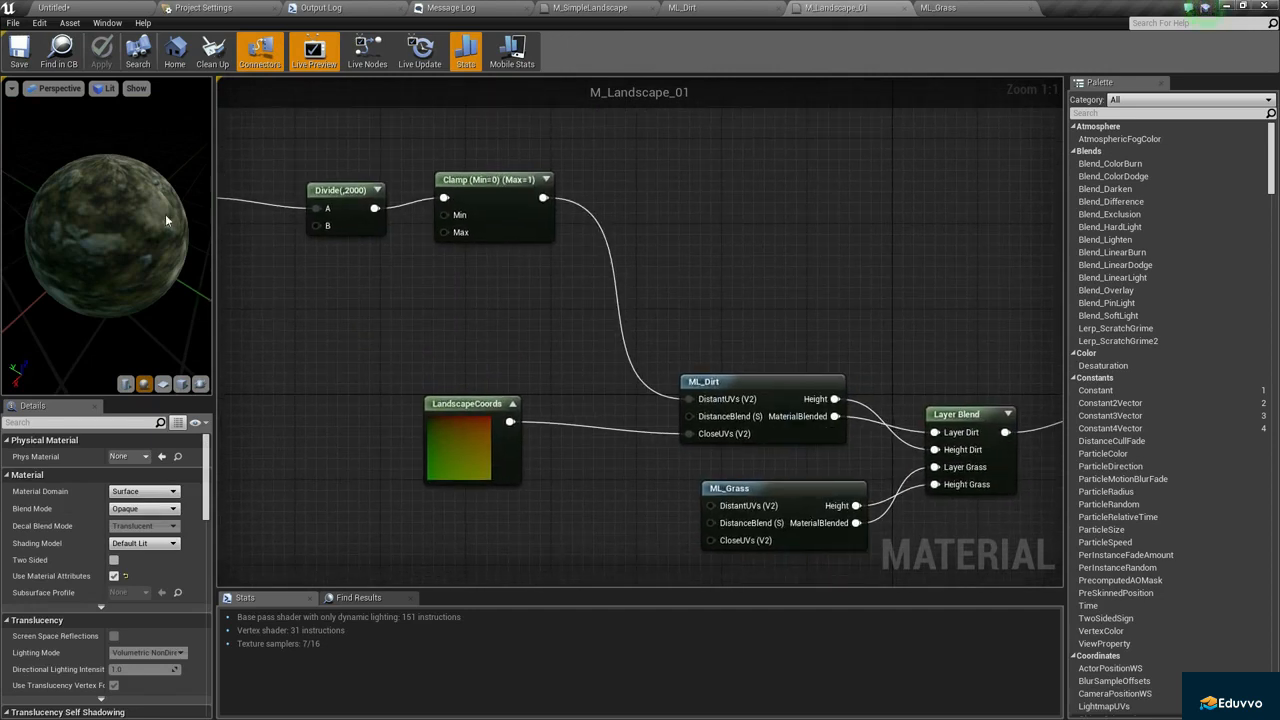
right_click_drag(171, 237, 171, 290)
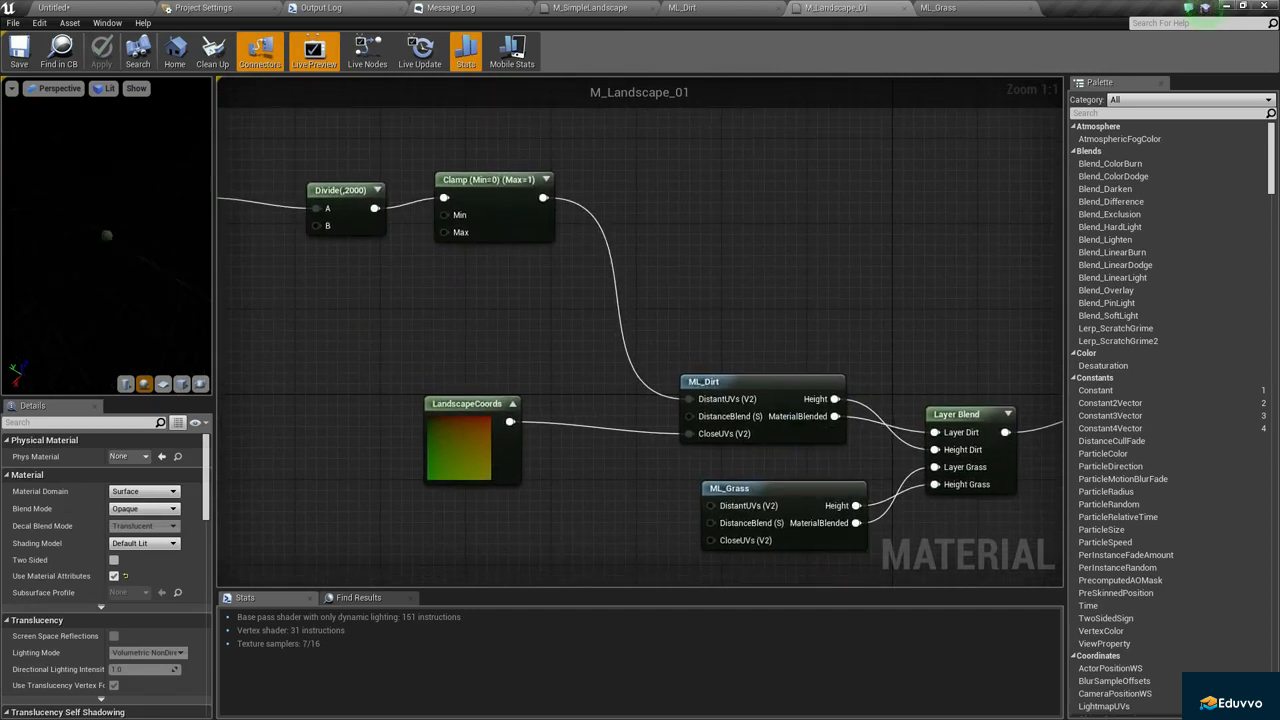
right_click_drag(171, 290, 171, 240)
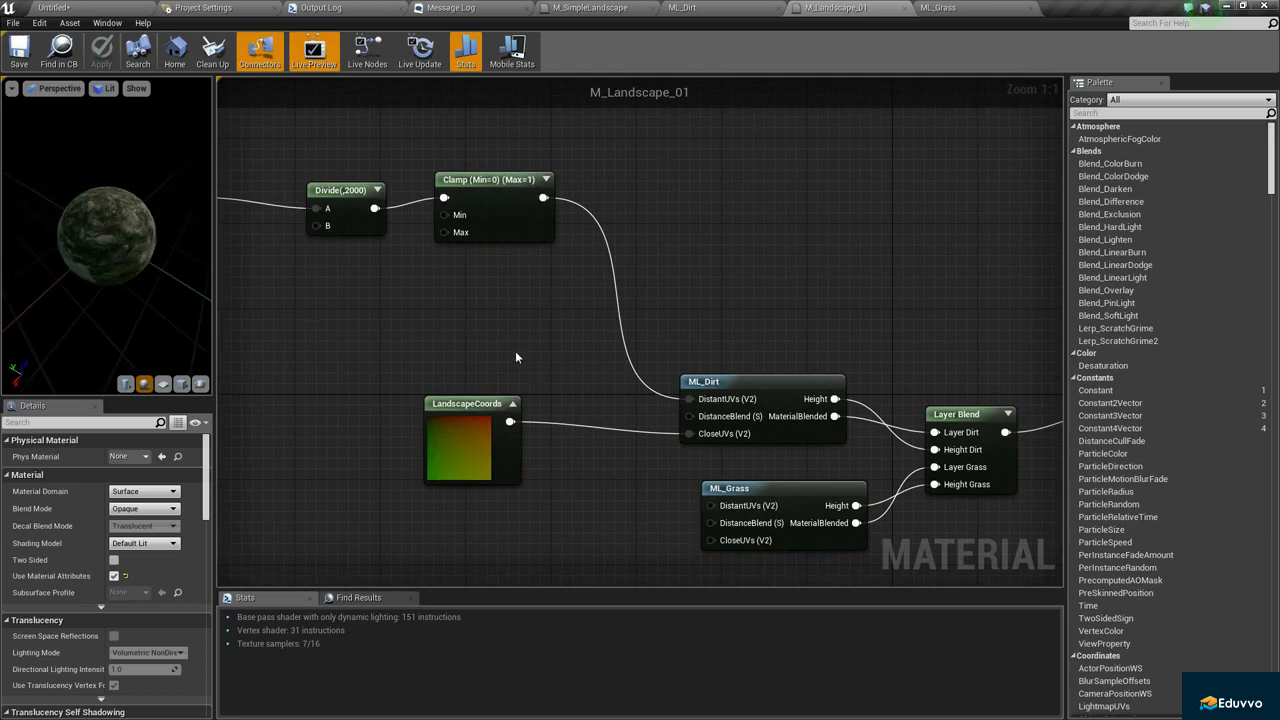
In M_Landscape_01, feed a second camera-distance chain with Subtract 1500, Divide 2000 and Clamp into the DistanceBlend inputs of ML_Dirt and ML_Grass.
right_click_drag(591, 310, 525, 275)
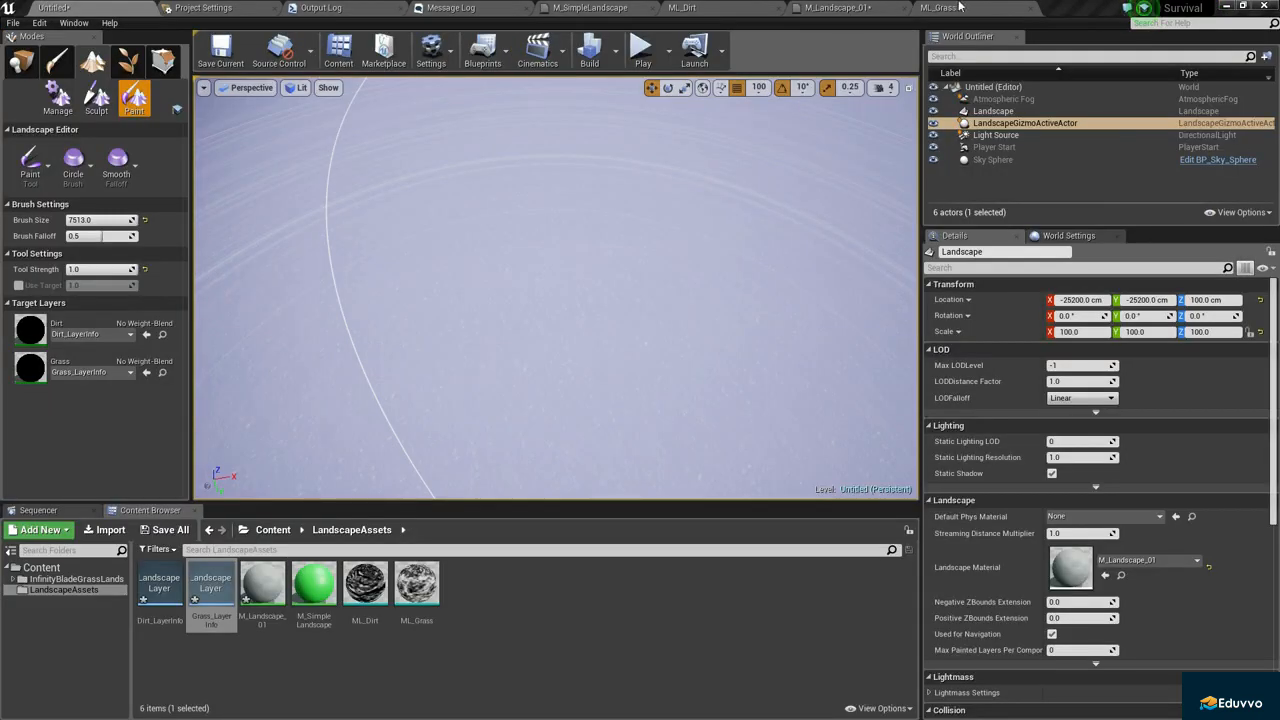
left_click(940, 7)
right_click_drag(669, 408, 734, 334)
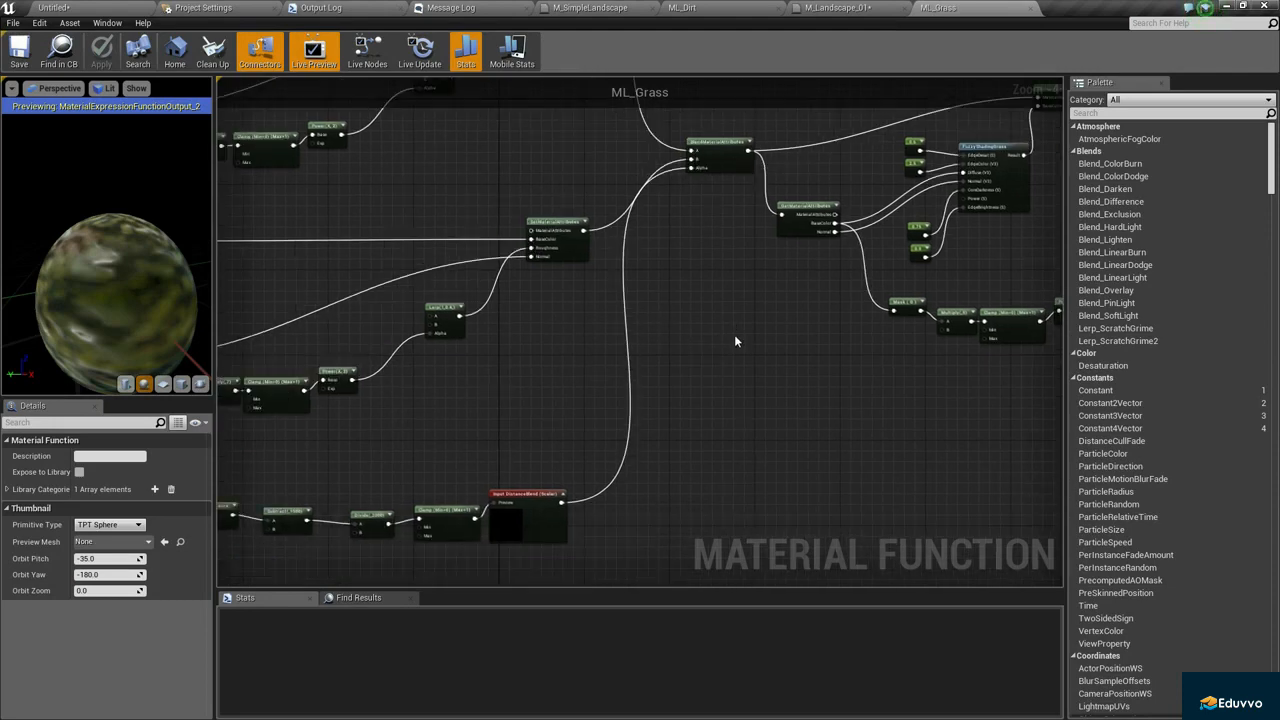
left_click(872, 7)
right_click_drag(680, 223, 851, 225)
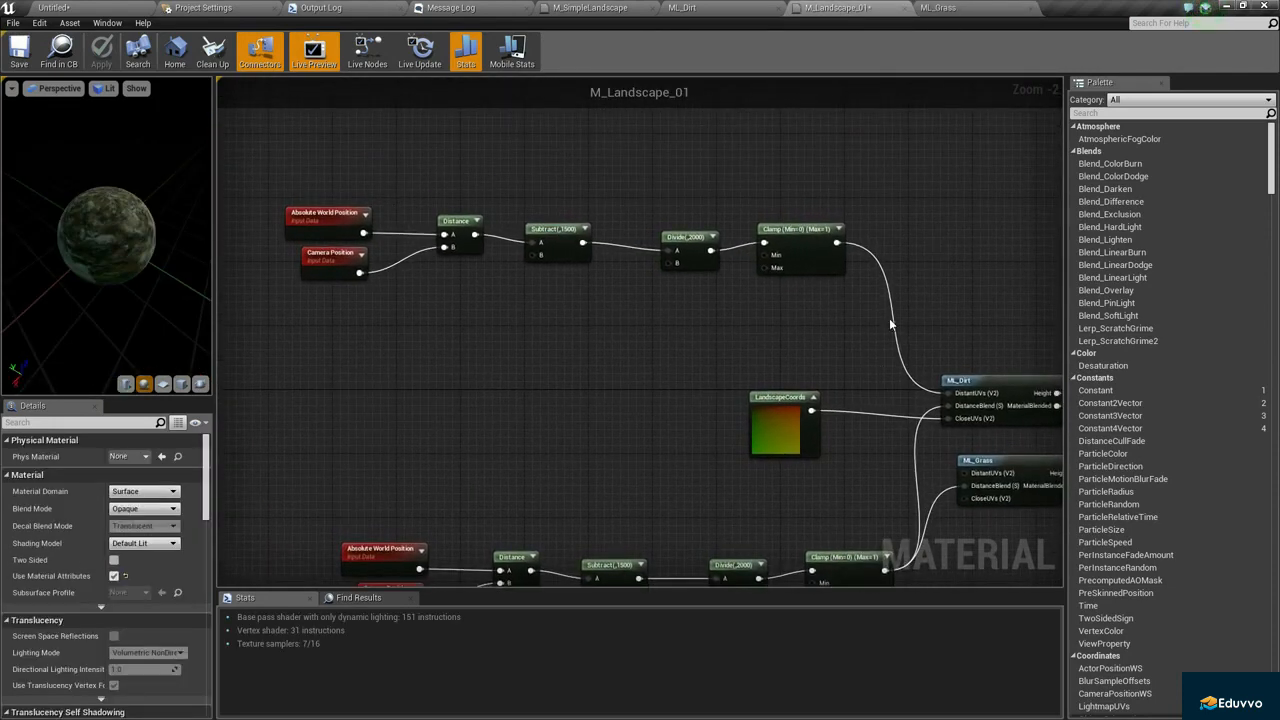
right_click_drag(889, 318, 825, 246)
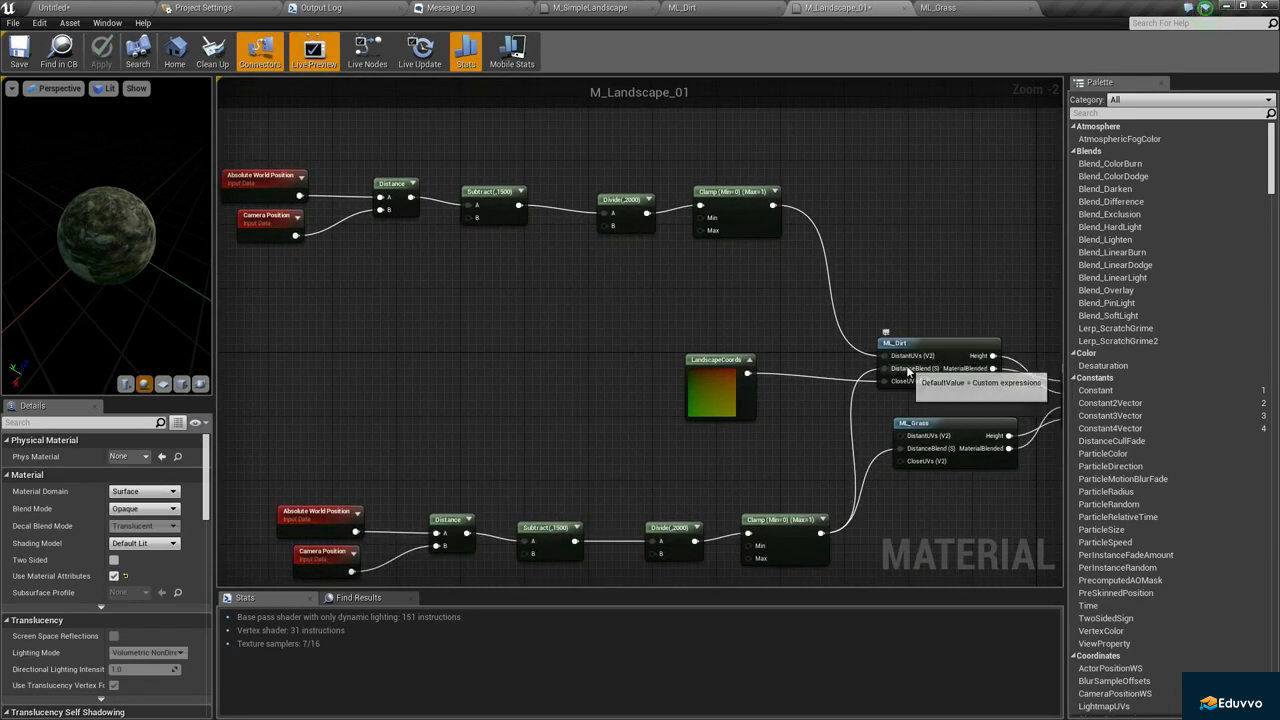
right_click_drag(738, 297, 750, 301)
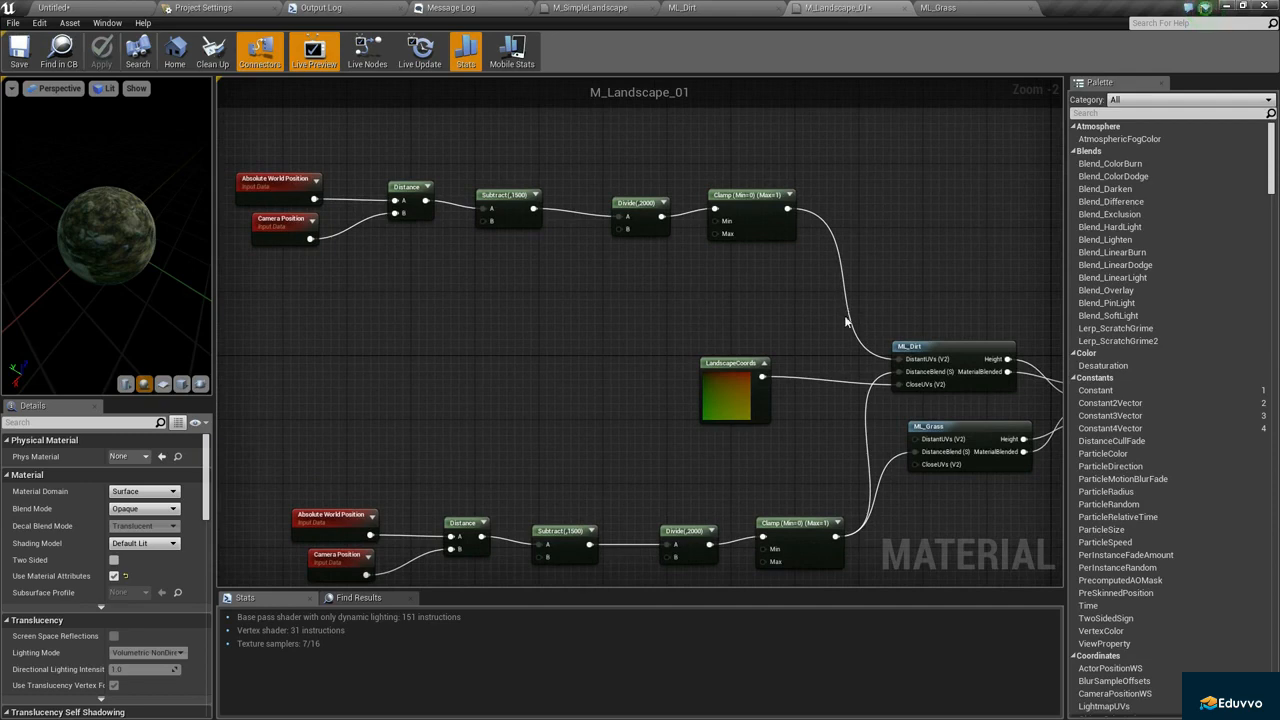
Delete the upper distance chain feeding ML_Dirt's DistantUVs input, then apply and save M_Landscape_01.
right_click_drag(795, 133, 873, 167)
right_click_drag(337, 303, 227, 217)
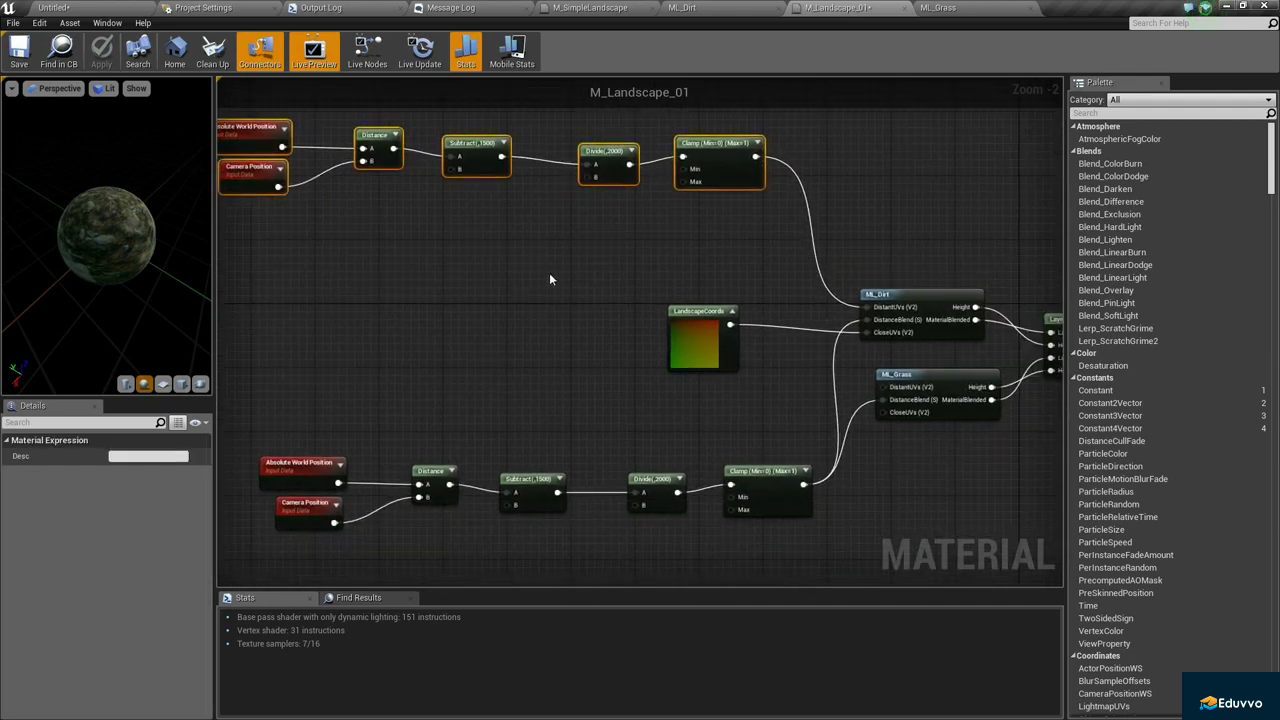
key("Delete")
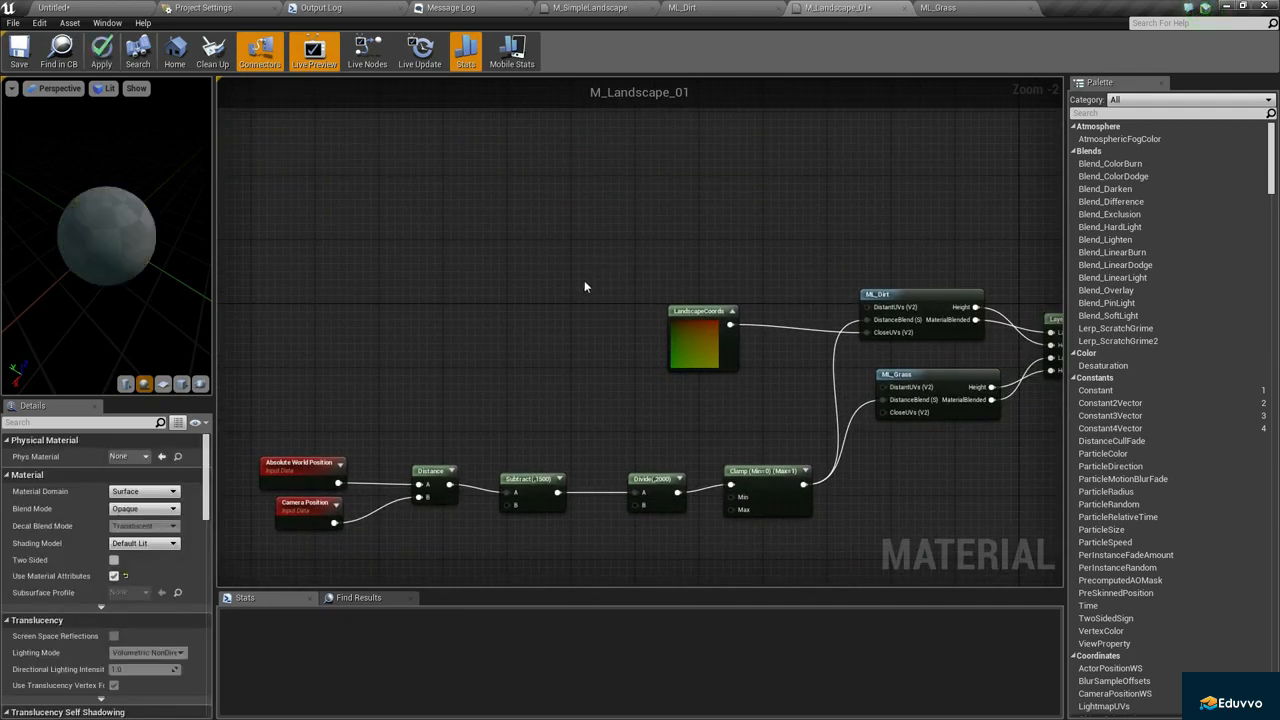
right_click_drag(584, 280, 576, 220)
left_click(101, 52)
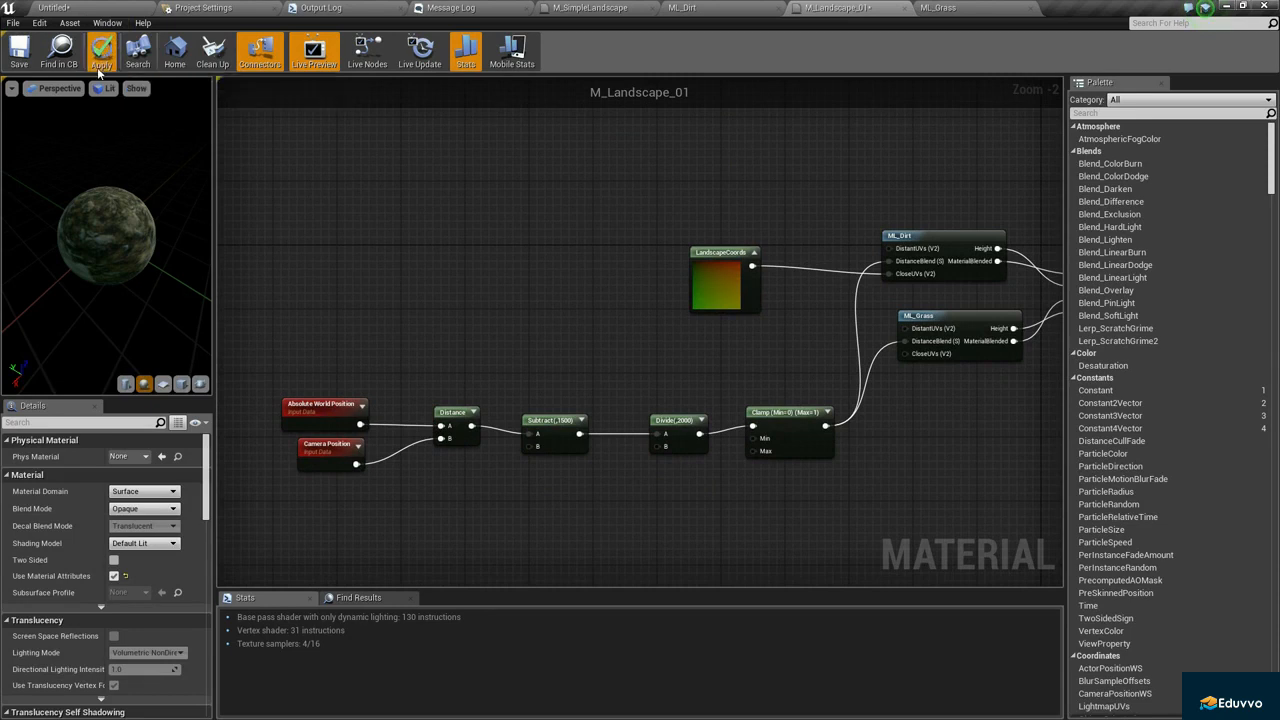
left_click(19, 50)
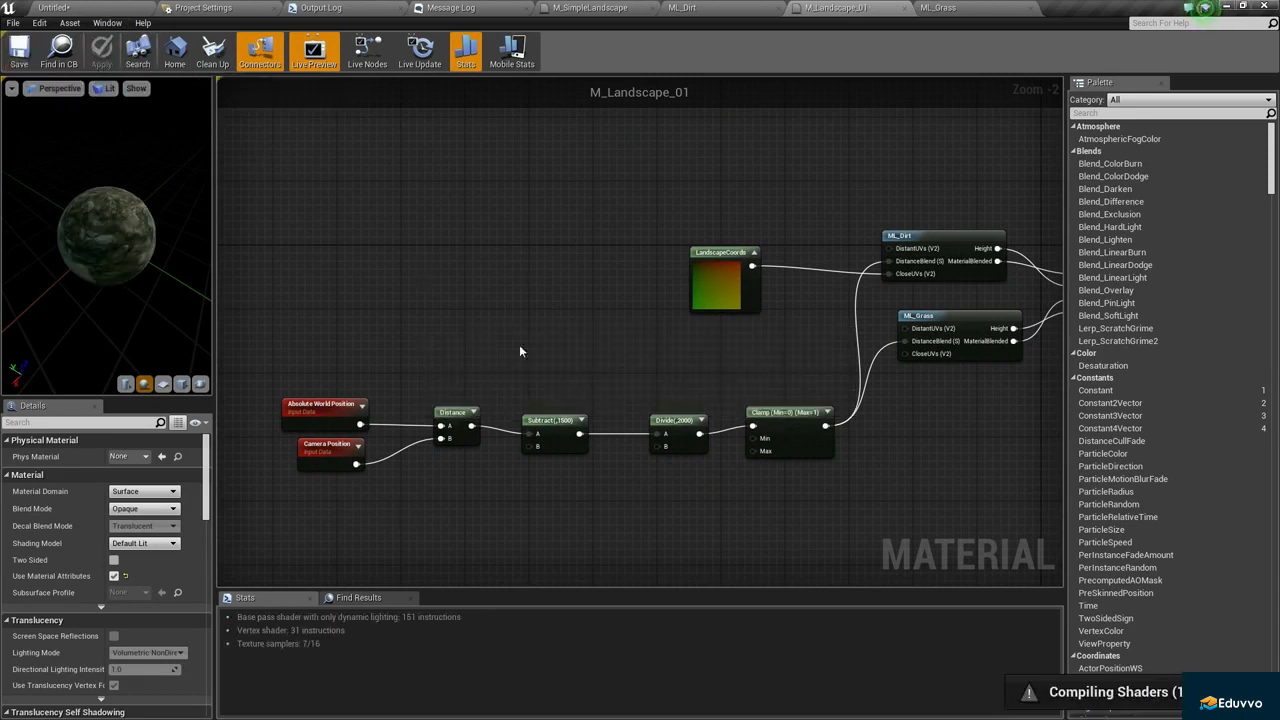
Return to the level, select the Grass target layer, and set the brush size to 4269 and the falloff to about 0.71.
left_click(64, 8)
mouse_move(514, 266)
right_mouse_down()
mouse_move(514, 210)
mouse_move(590, 190)
mouse_move(630, 200)
mouse_move(635, 235)
mouse_move(600, 205)
mouse_move(611, 247)
mouse_move(625, 195)
mouse_move(630, 245)
mouse_move(620, 195)
mouse_move(597, 294)
right_mouse_up()
left_click(32, 383)
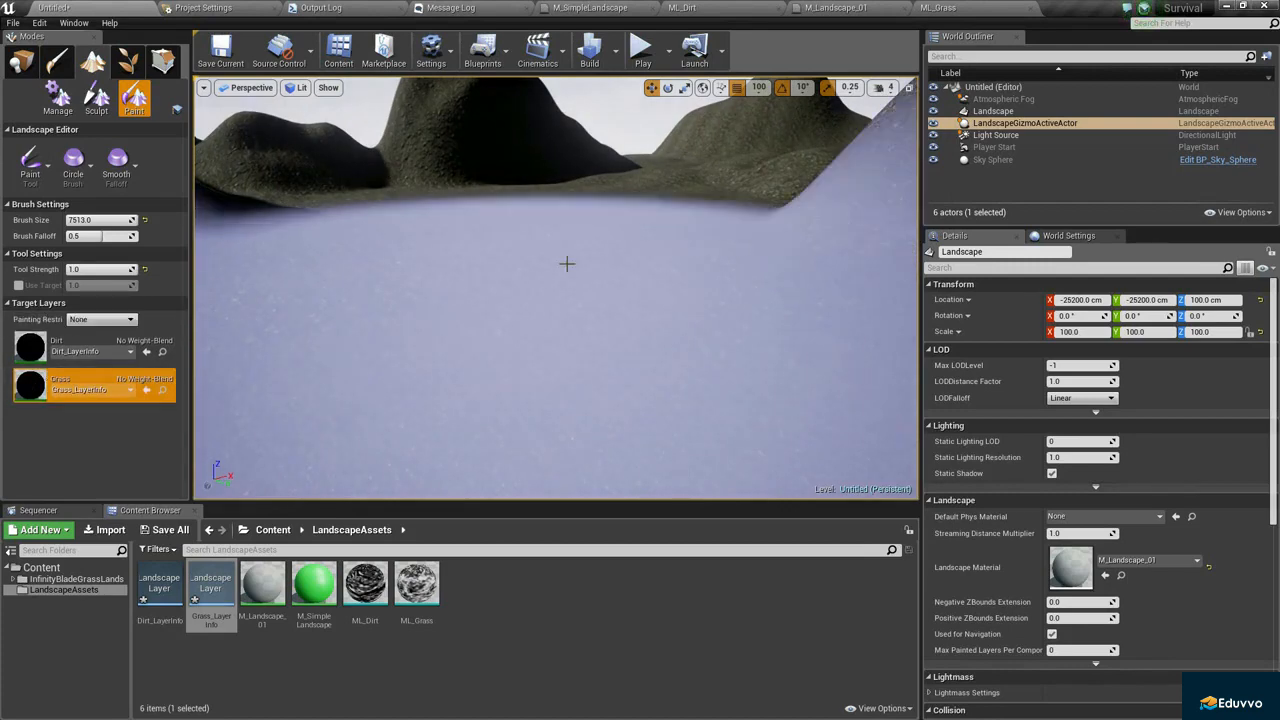
key("bracketleft")
key("bracketleft")
mouse_move(478, 288)
right_mouse_down()
mouse_move(486, 330)
mouse_move(491, 283)
right_mouse_up()
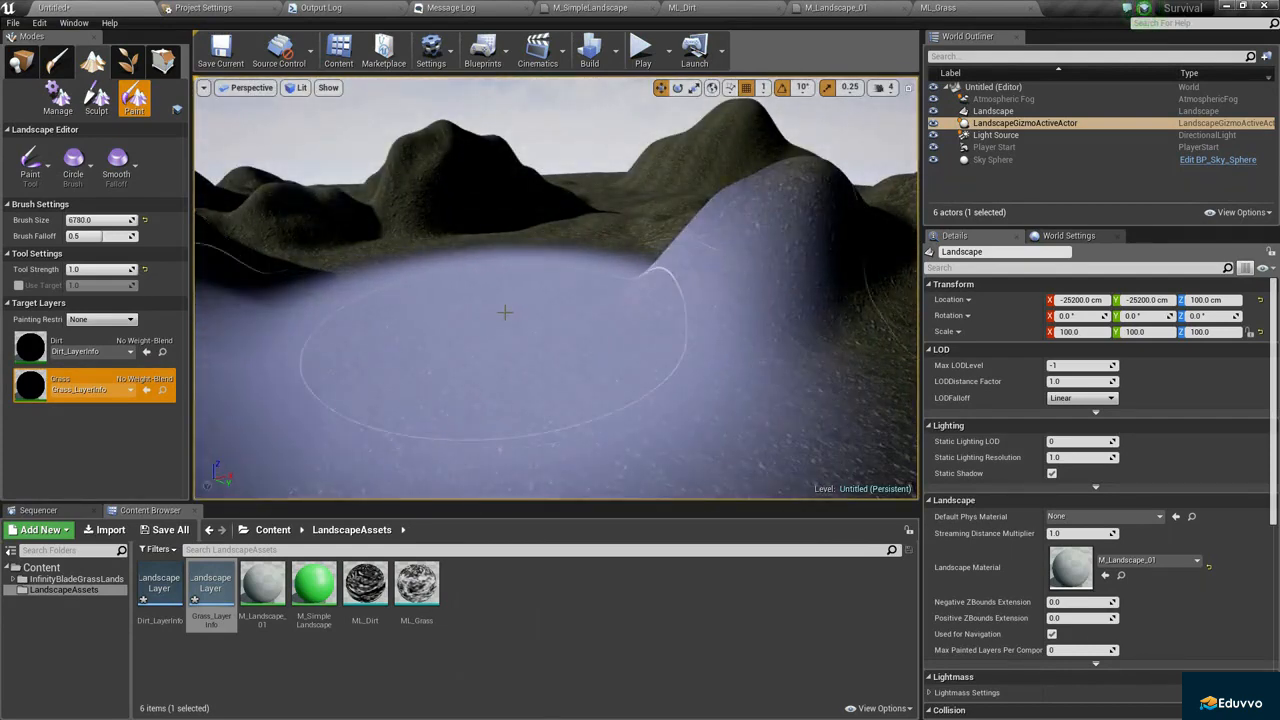
key("bracketleft")
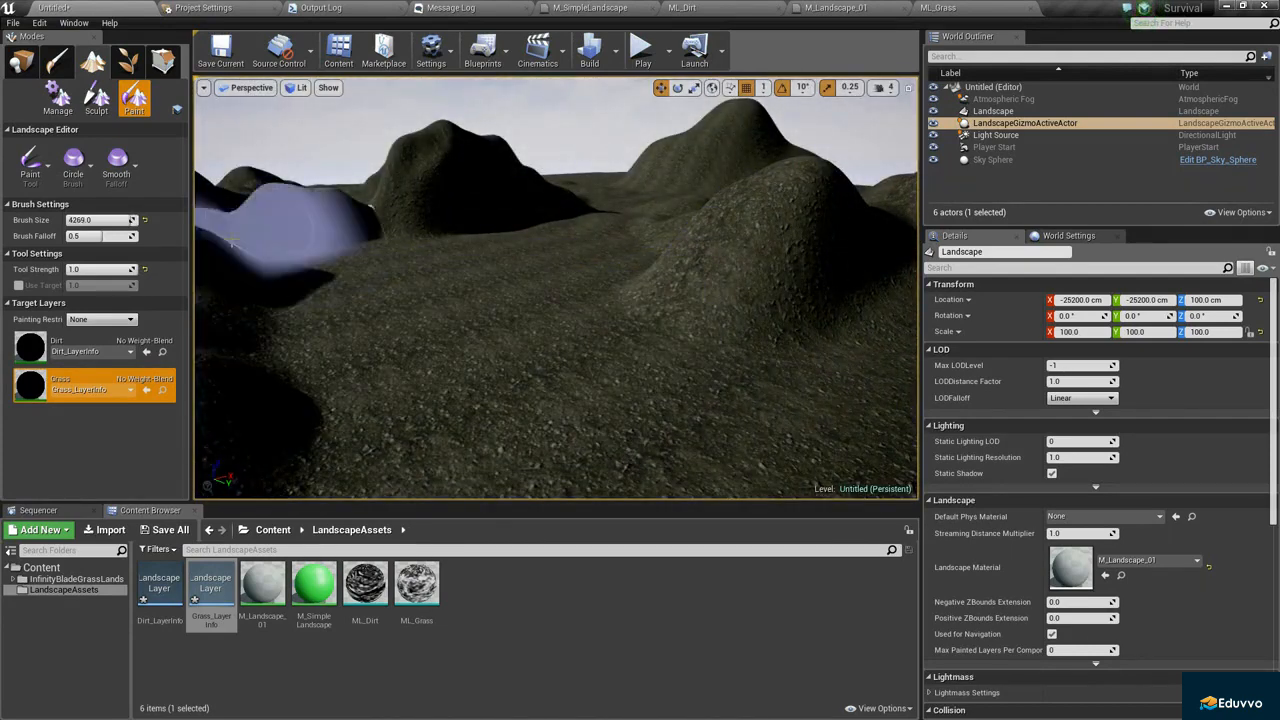
mouse_move(100, 236)
left_mouse_down()
mouse_move(70, 236)
mouse_move(109, 236)
left_mouse_up()
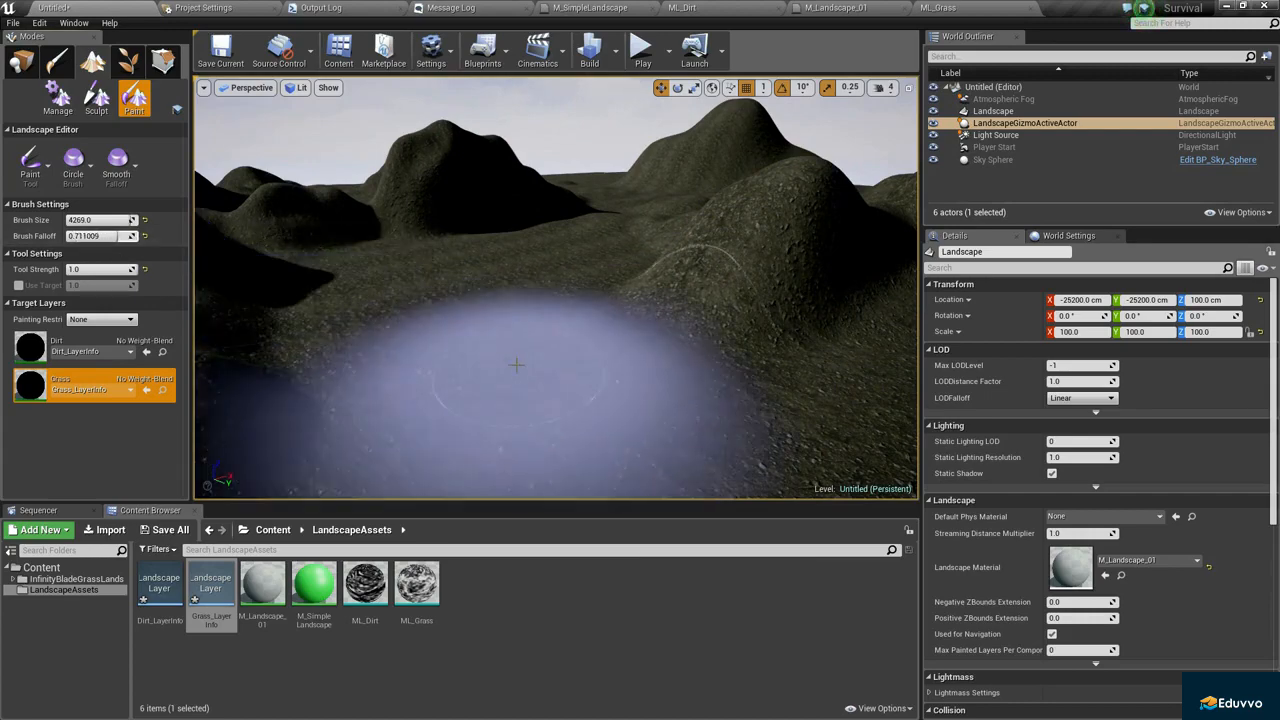
Paint a patch of the Grass layer onto the flat terrain between the hills and inspect it from up close.
mouse_move(500, 369)
right_mouse_down()
mouse_move(500, 440)
mouse_move(470, 430)
mouse_move(490, 440)
mouse_move(550, 425)
mouse_move(591, 343)
right_mouse_up()
left_click_drag(591, 343, 636, 346)
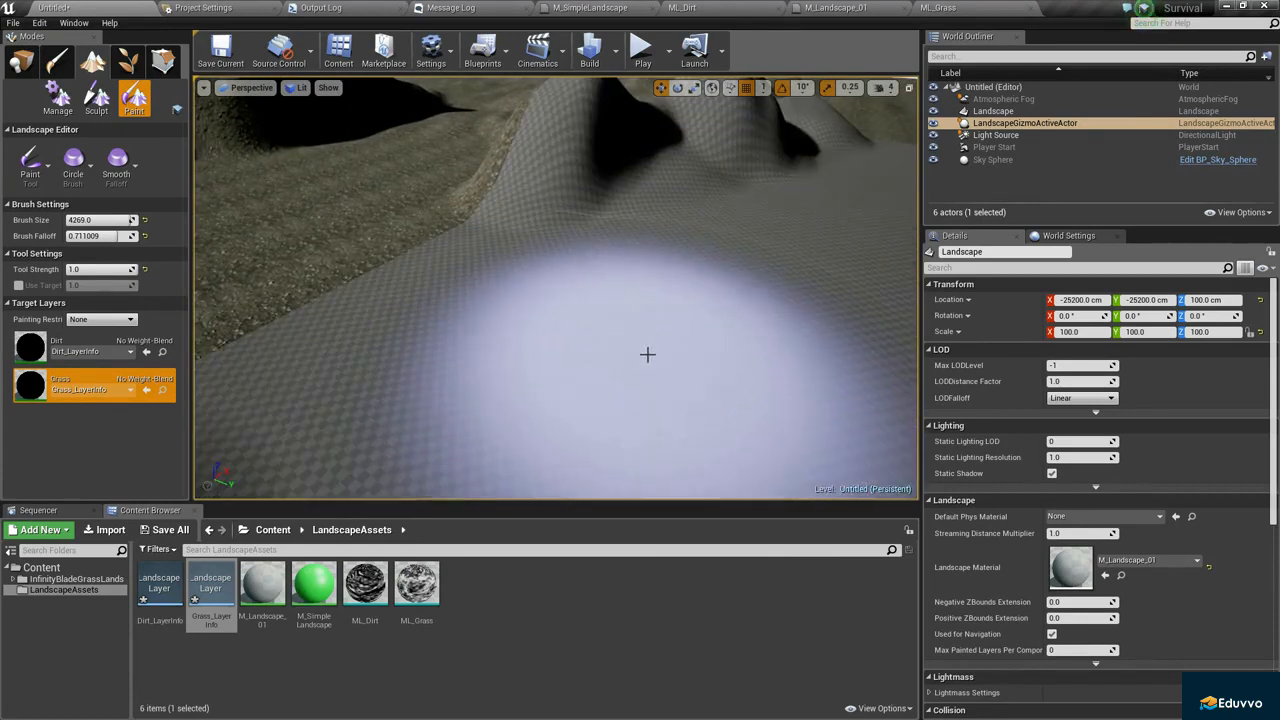
left_click_drag(515, 375, 589, 380)
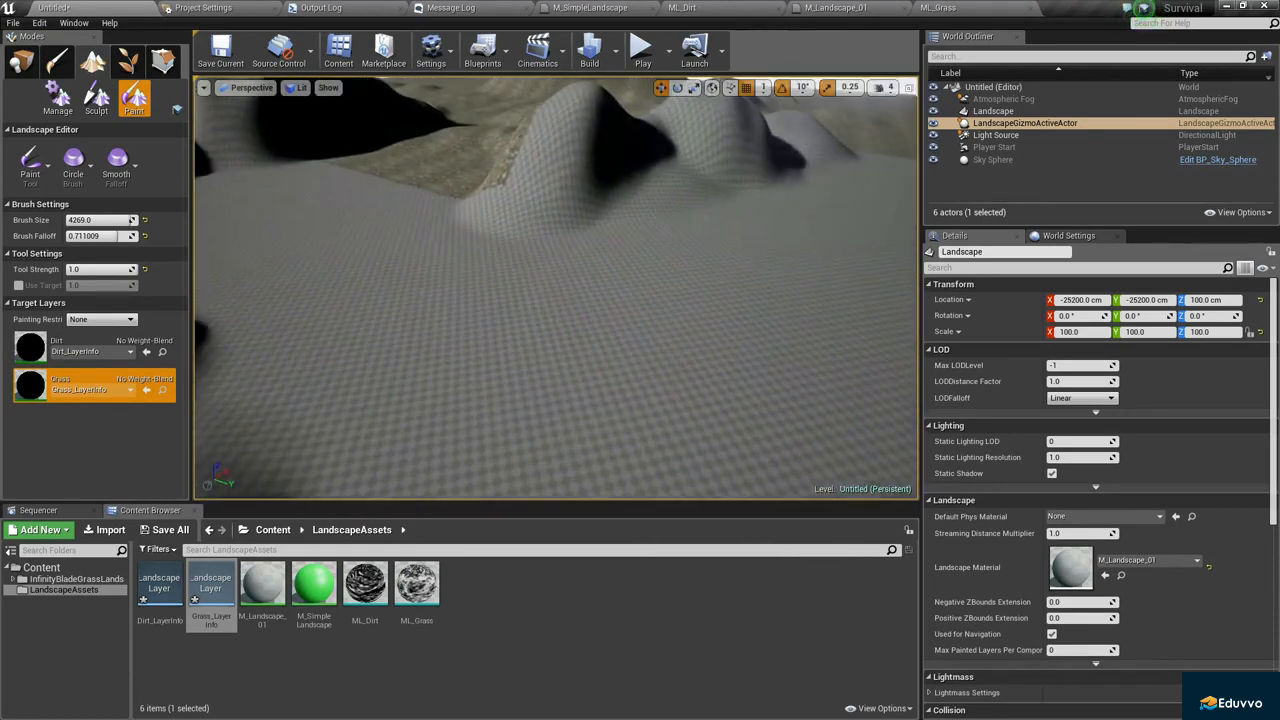
right_click_drag(557, 291, 572, 316)
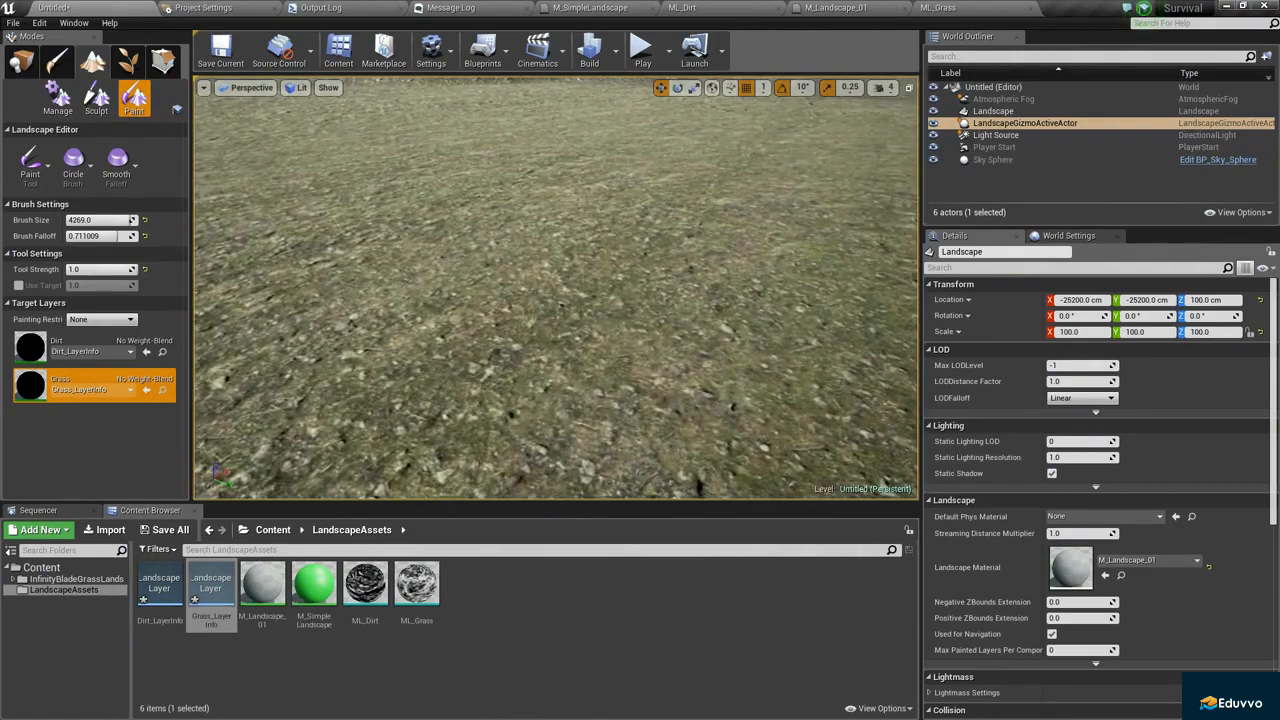
right_click_drag(556, 291, 576, 296)
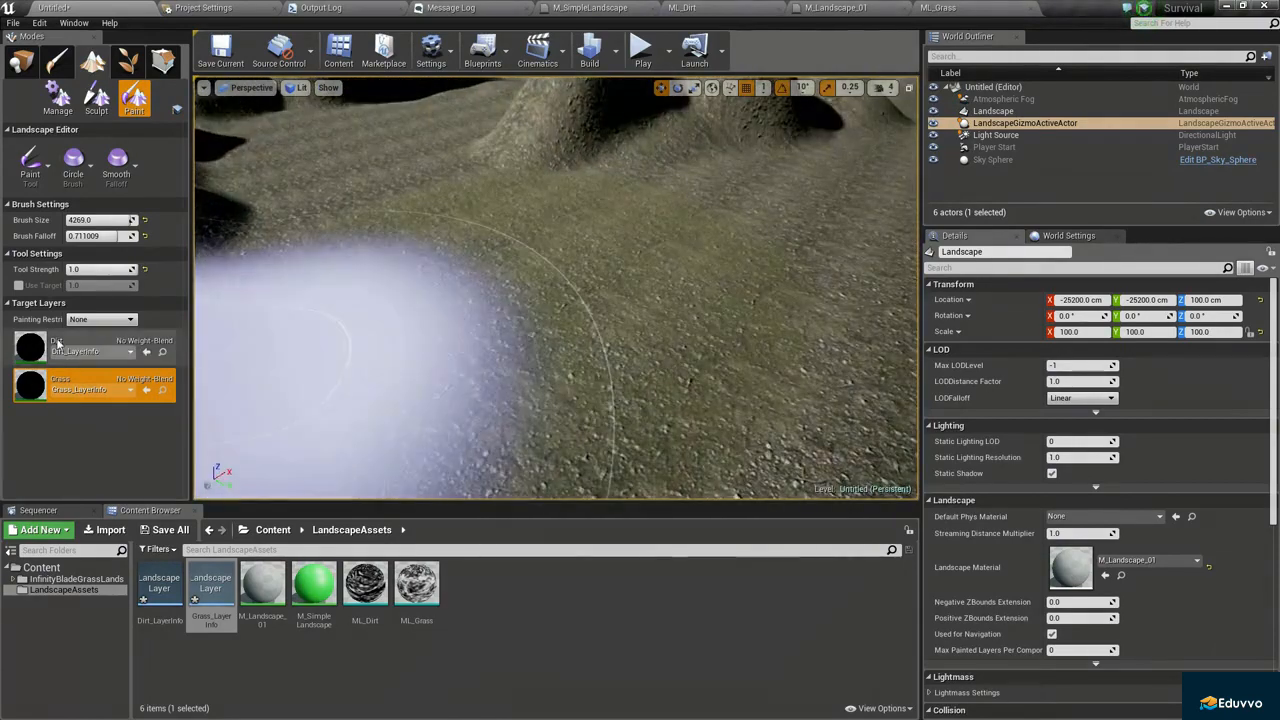
Select the Dirt target layer, reduce the brush size to 2688, and inspect the transition between the grass patch and the dirt.
left_click(30, 350)
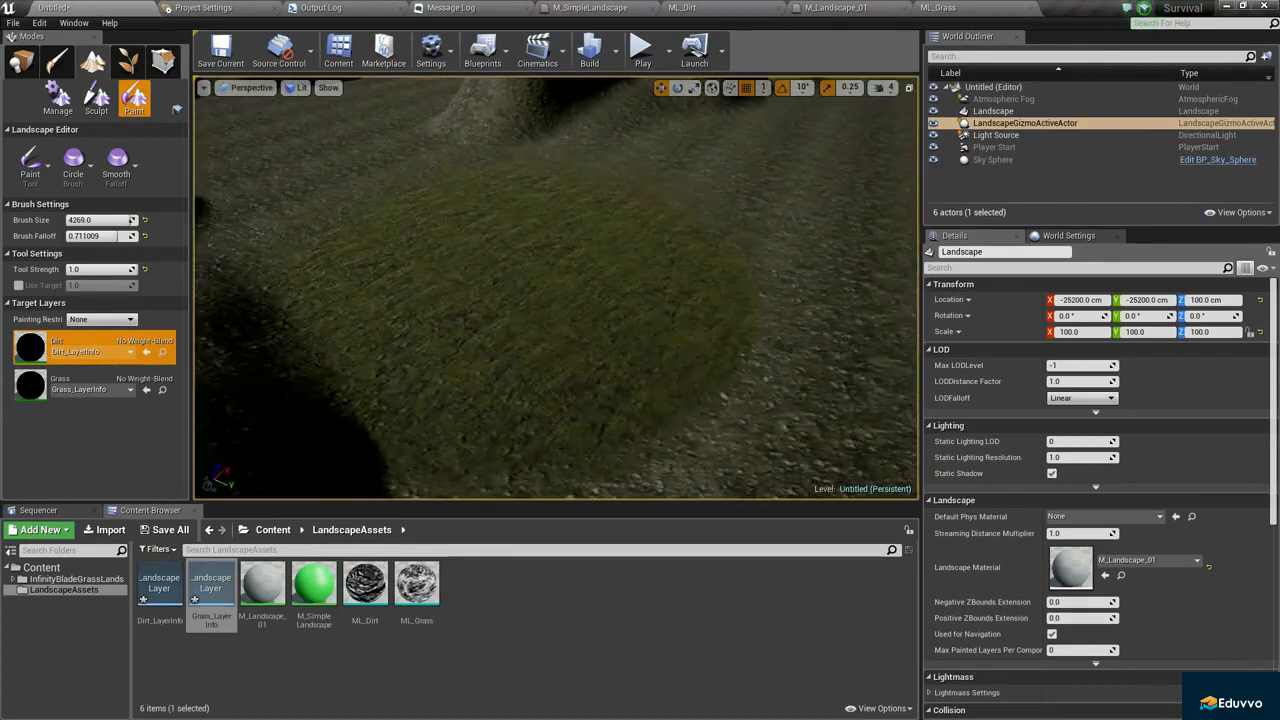
key("bracketleft")
key("bracketleft")
key("bracketleft")
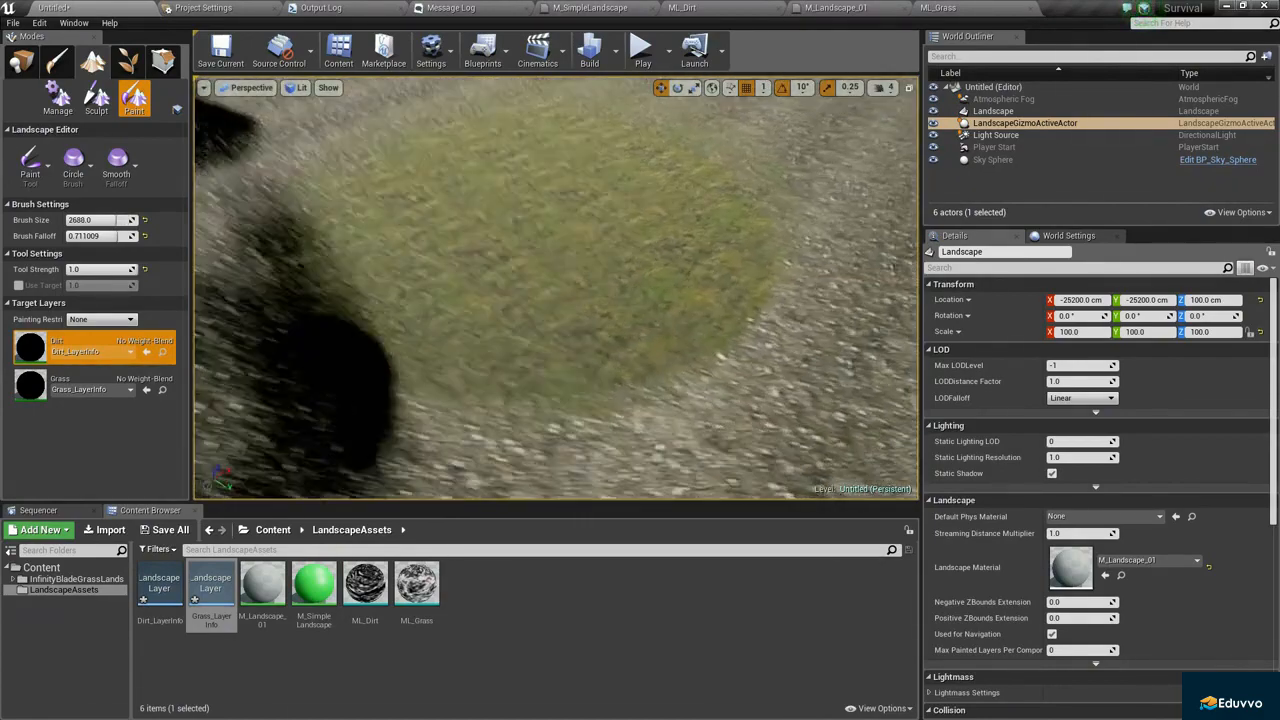
right_click_drag(556, 288, 690, 280)
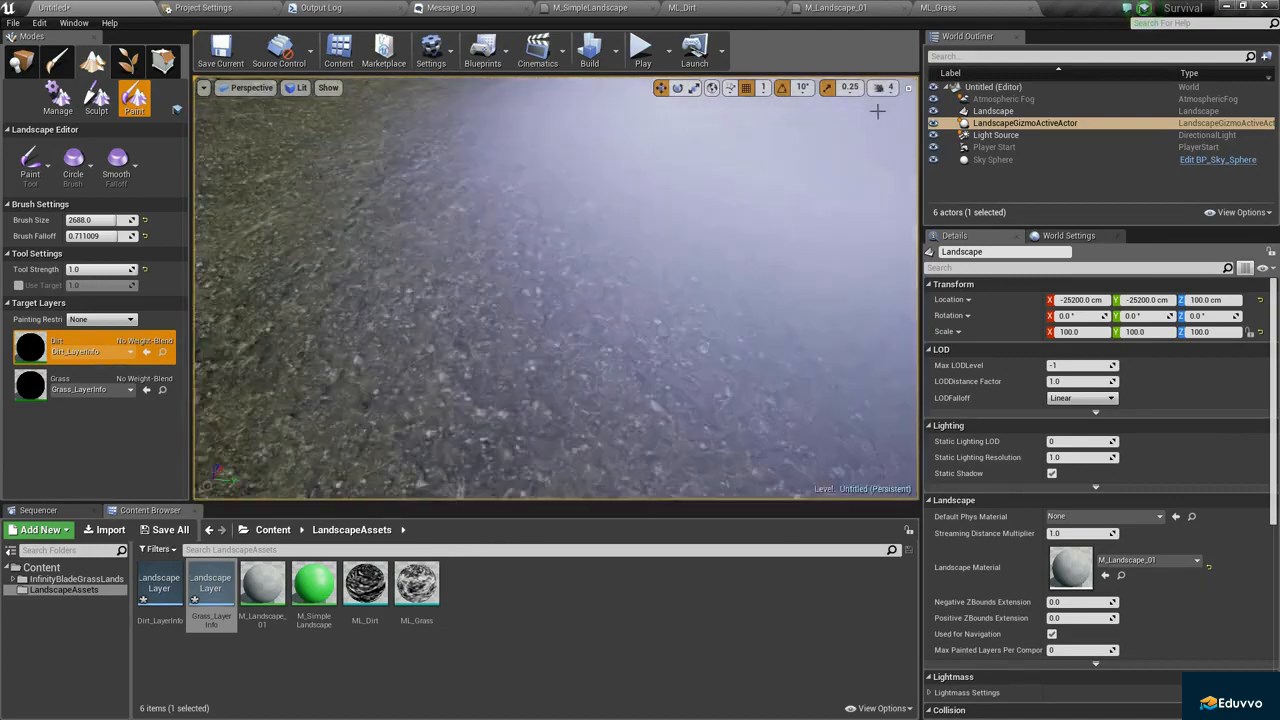
right_click_drag(687, 192, 530, 145)
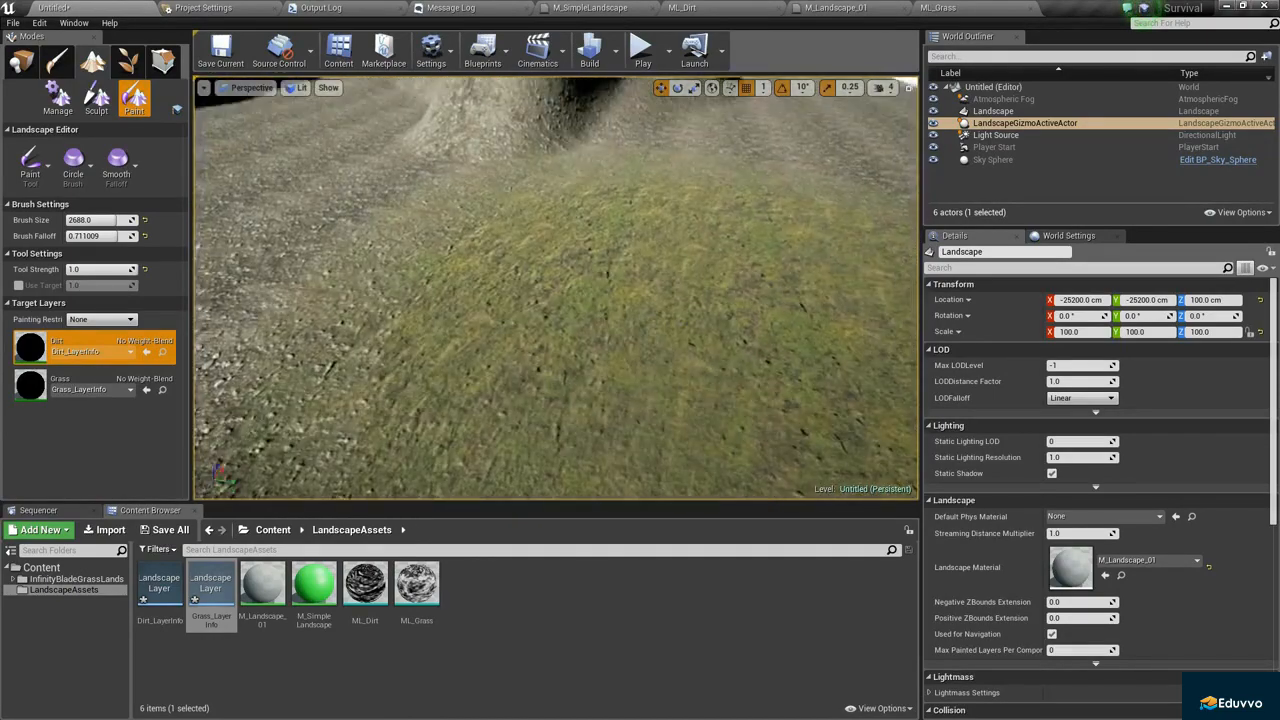
mouse_move(556, 288)
right_mouse_down()
mouse_move(620, 255)
mouse_move(455, 290)
mouse_move(400, 284)
mouse_move(450, 276)
mouse_move(510, 306)
mouse_move(460, 290)
mouse_move(505, 268)
mouse_move(737, 243)
right_mouse_up()
mouse_move(534, 240)
right_mouse_down()
mouse_move(545, 250)
mouse_move(510, 228)
mouse_move(525, 275)
mouse_move(650, 335)
mouse_move(585, 305)
mouse_move(565, 312)
mouse_move(536, 252)
mouse_move(491, 286)
right_mouse_up()
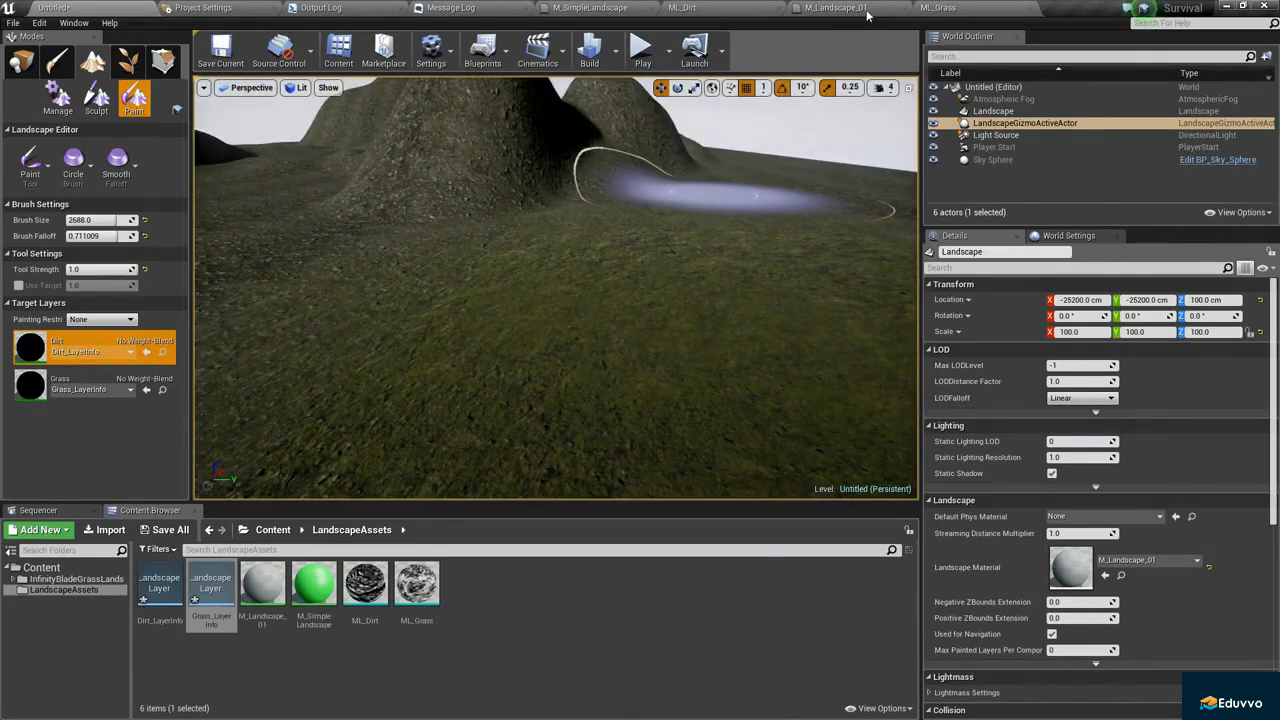
Review the shared camera-distance chain and its connections to the ML_Dirt and ML_Grass nodes in the M_Landscape_01 graph.
left_click(840, 8)
right_click_drag(842, 251, 747, 217)
scroll(747, 217, "down", 1)
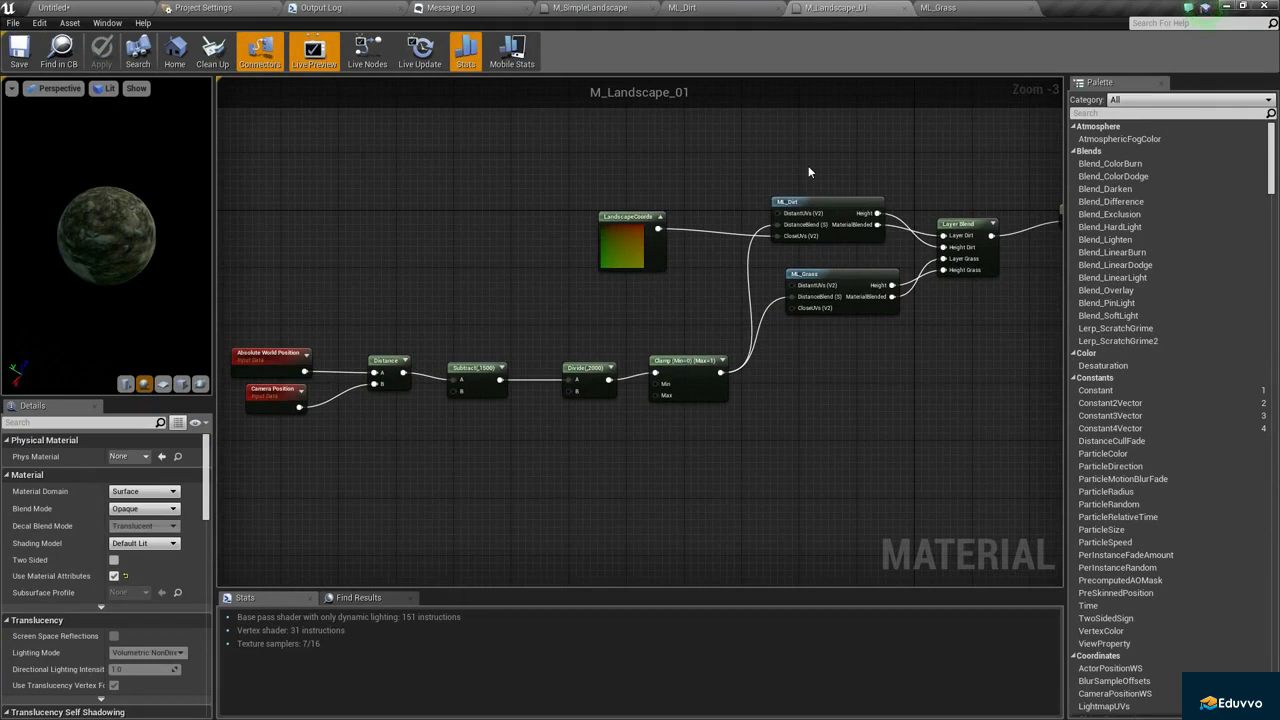
right_click_drag(809, 172, 847, 191)
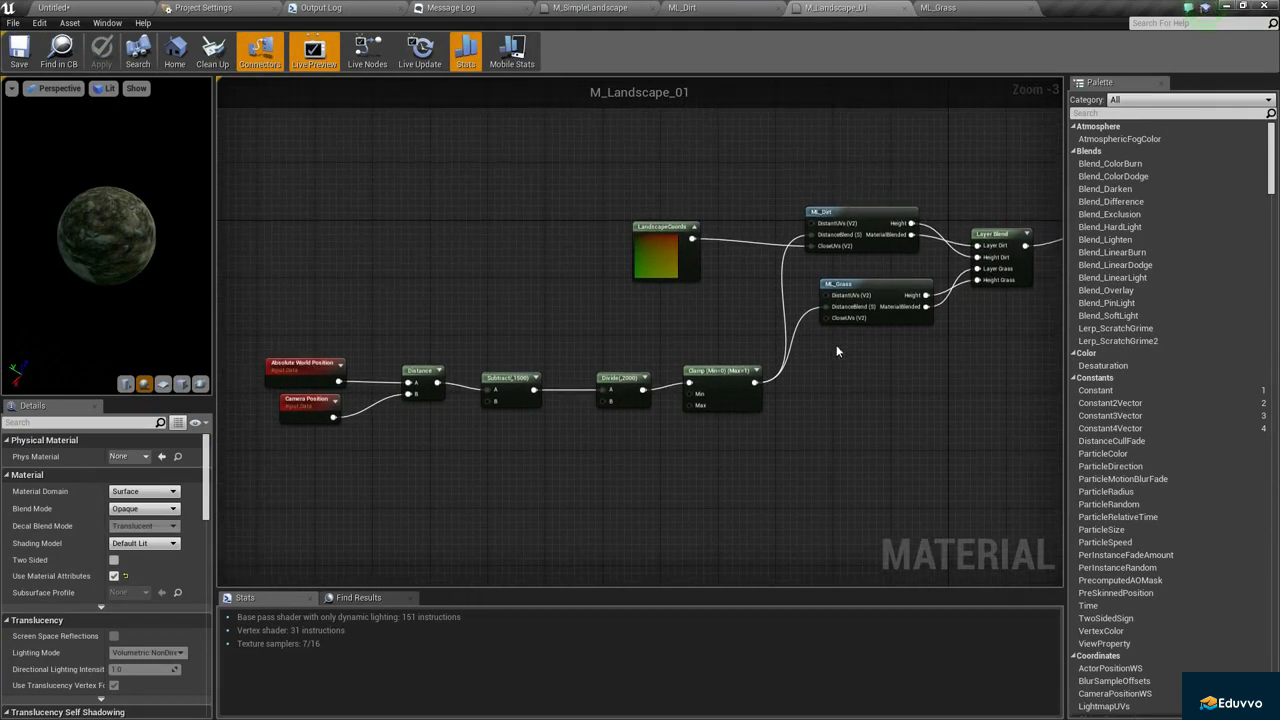
right_click_drag(689, 535, 779, 515)
left_click_drag(800, 514, 412, 336)
left_click_drag(828, 378, 765, 318)
left_click(700, 460)
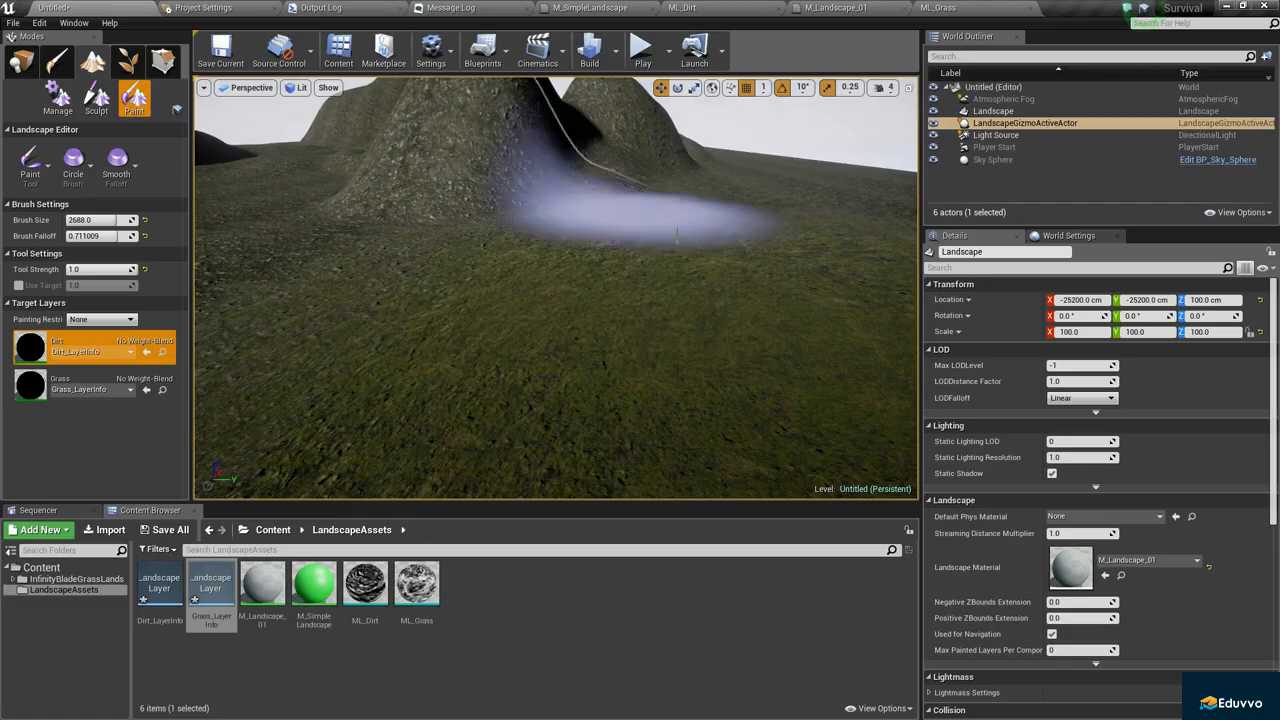
Return to the level, select the Grass target layer, and examine the blended terrain from several viewpoints.
mouse_move(677, 236)
right_mouse_down()
mouse_move(575, 225)
mouse_move(543, 197)
mouse_move(370, 225)
right_mouse_up()
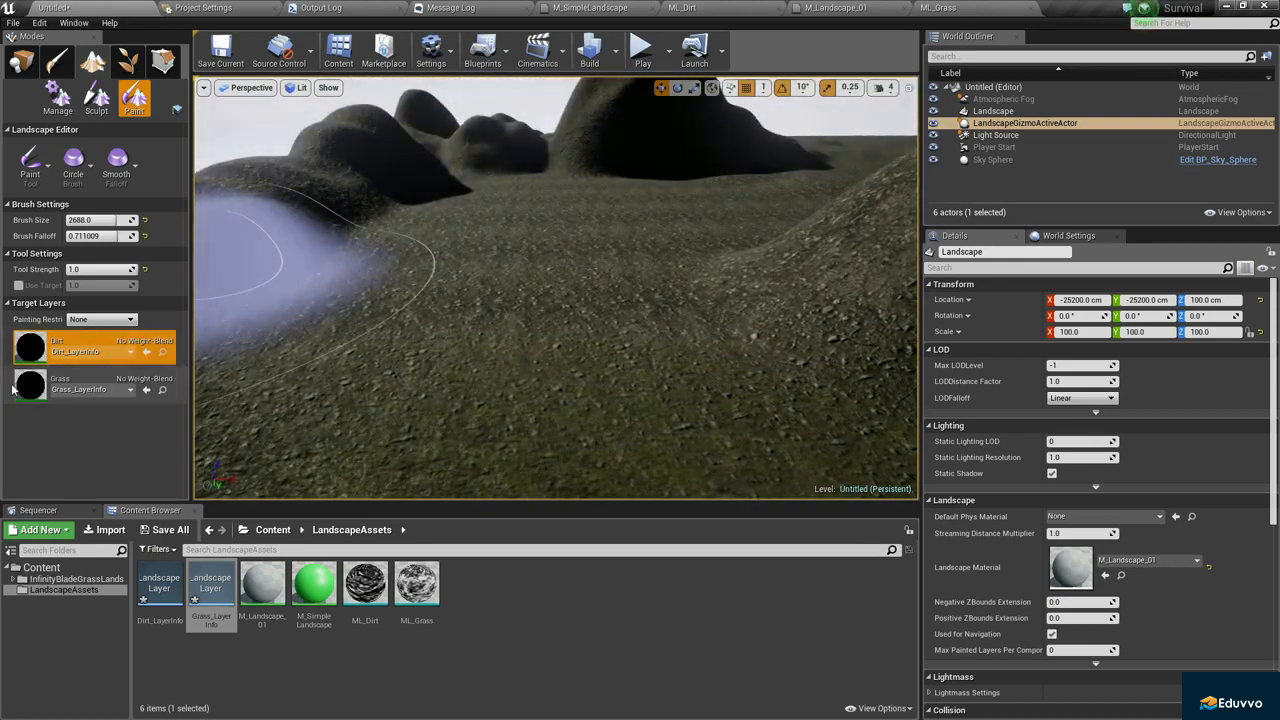
left_click(104, 384)
right_click_drag(420, 300, 680, 310)
right_click_drag(457, 220, 250, 200)
right_click_drag(600, 270, 280, 295)
mouse_move(500, 280)
right_mouse_down()
mouse_move(590, 285)
mouse_move(680, 350)
right_mouse_up()
mouse_move(600, 330)
right_mouse_down()
mouse_move(550, 270)
mouse_move(500, 245)
mouse_move(463, 249)
right_mouse_up()
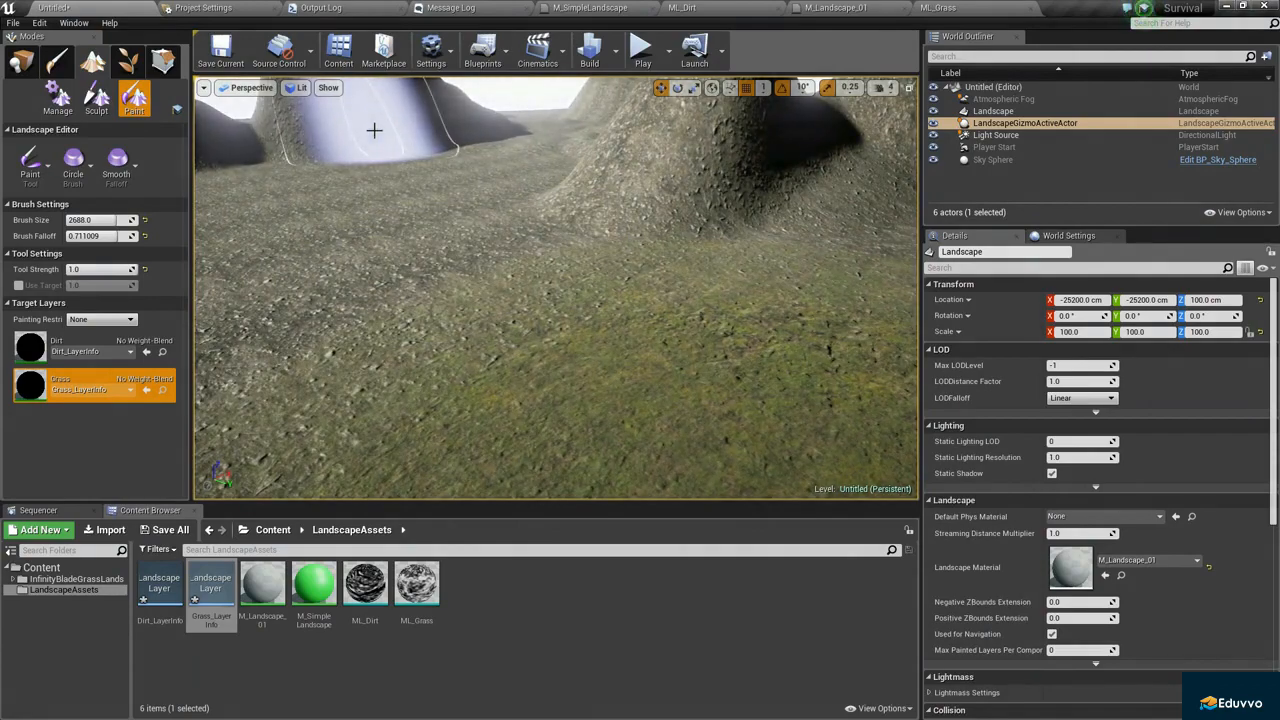
right_click_drag(567, 239, 590, 300)
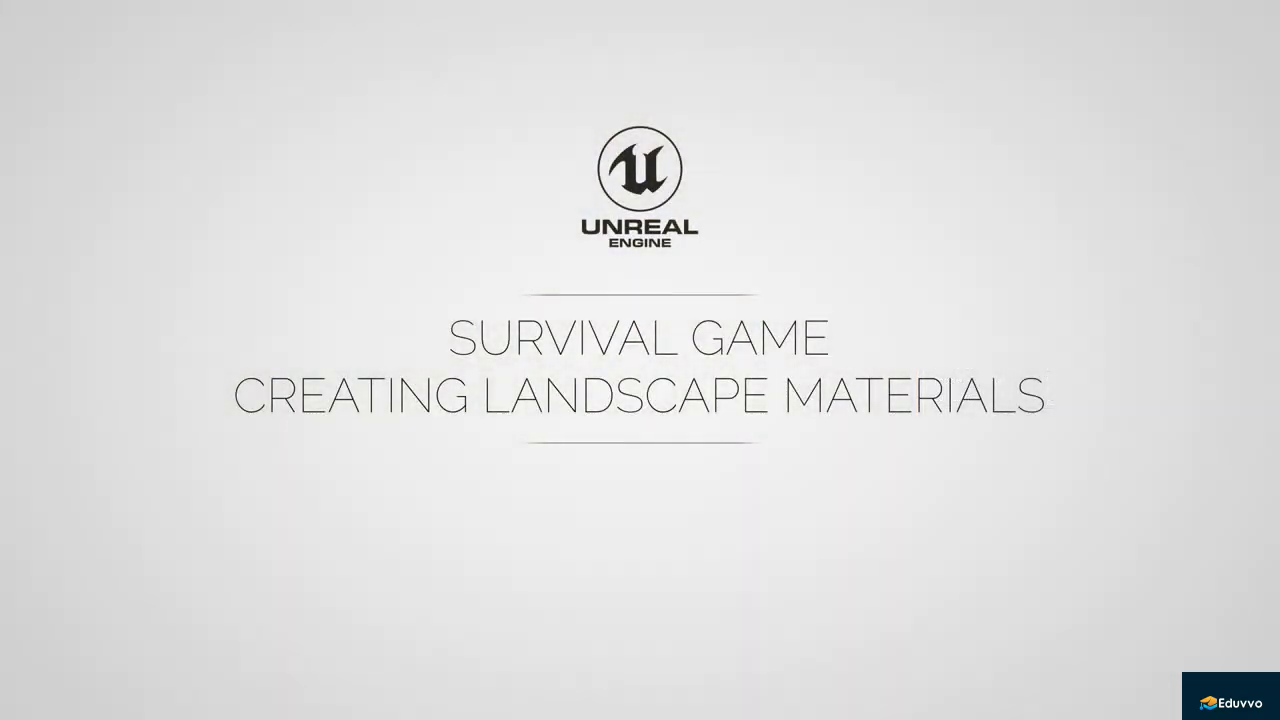